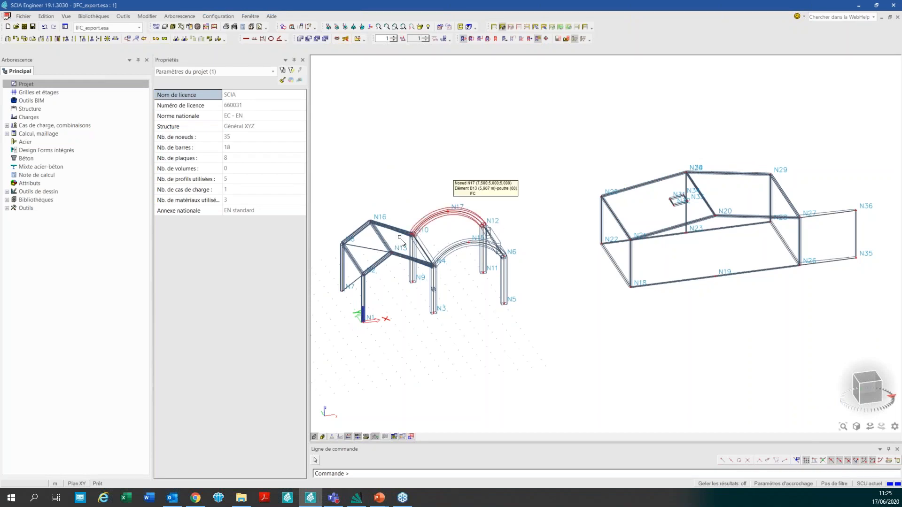
Select the ridge beam N13–N16, haunched beam N16–N10, beam N10–N4, arch N10–N12 and the variable section on beam N12–N6
click(381, 237)
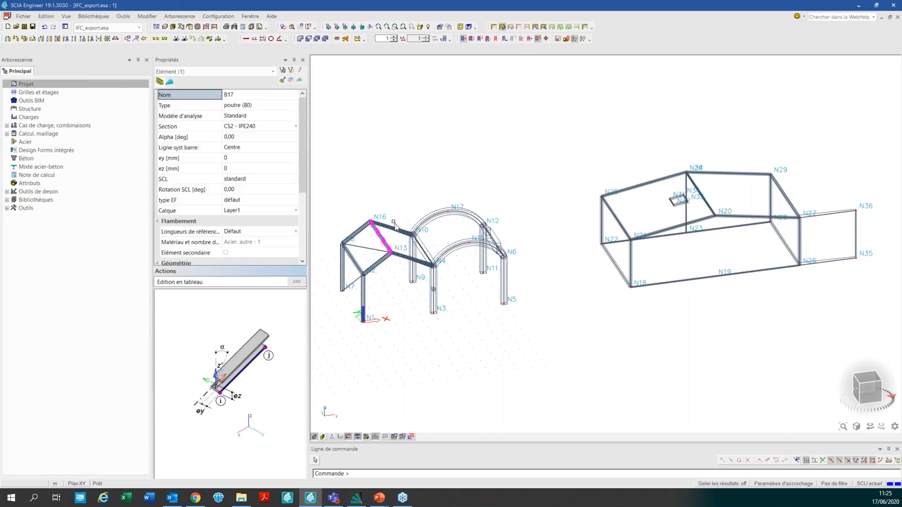
click(395, 226)
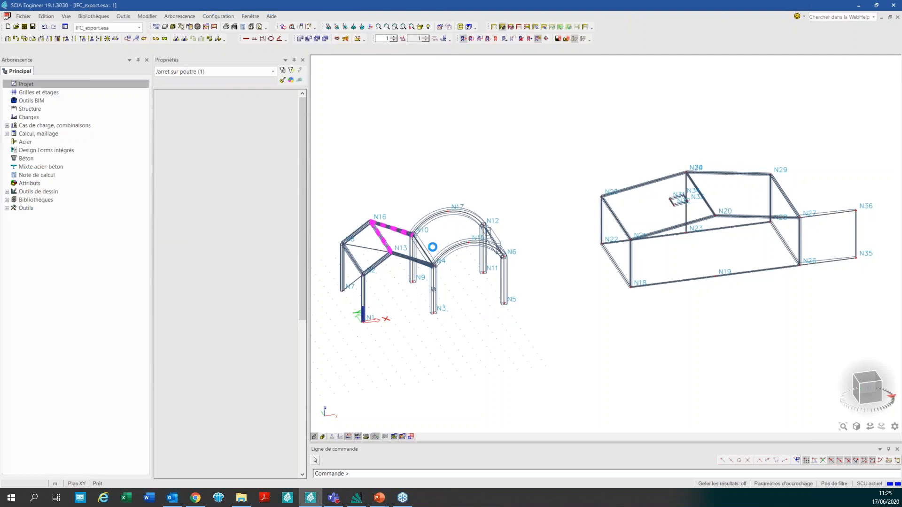
click(425, 250)
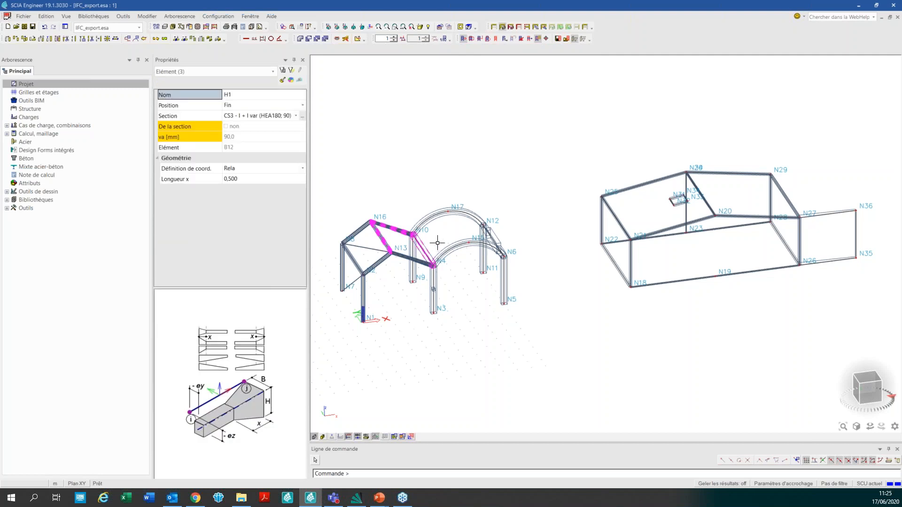
click(468, 212)
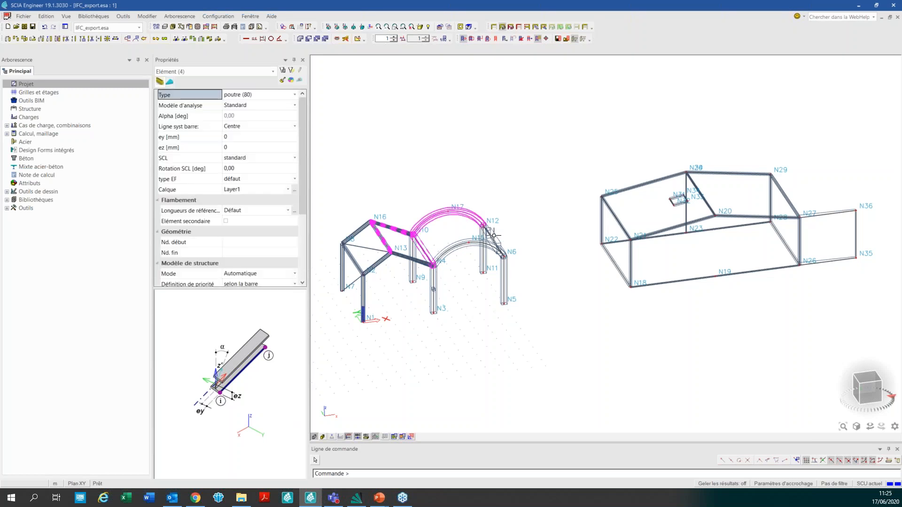
click(493, 237)
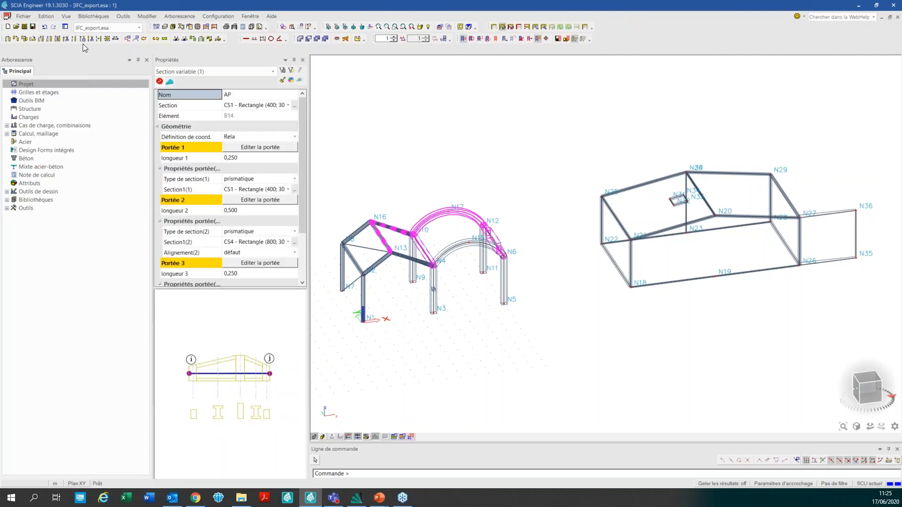
Start an IFC 2x3 export of the selected beams and save it as IFC_export_1 in the IFC folder
click(23, 17)
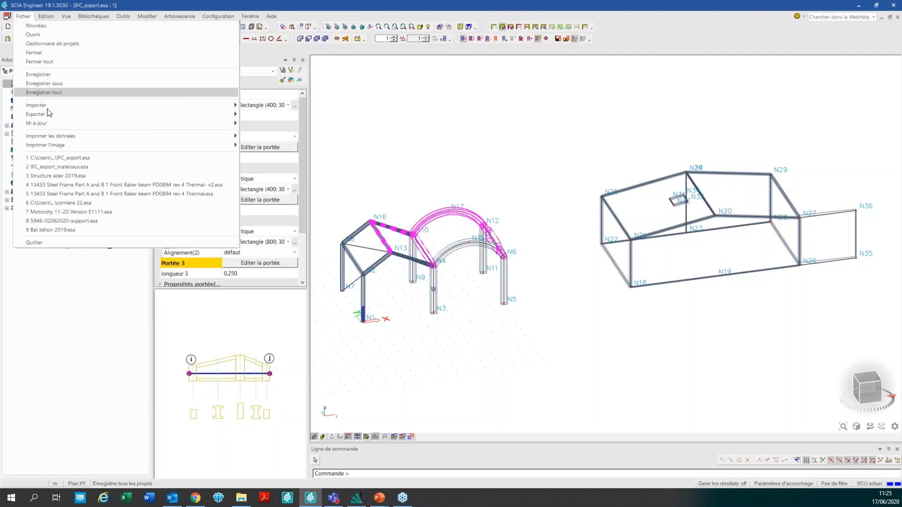
mouse_move(166, 114)
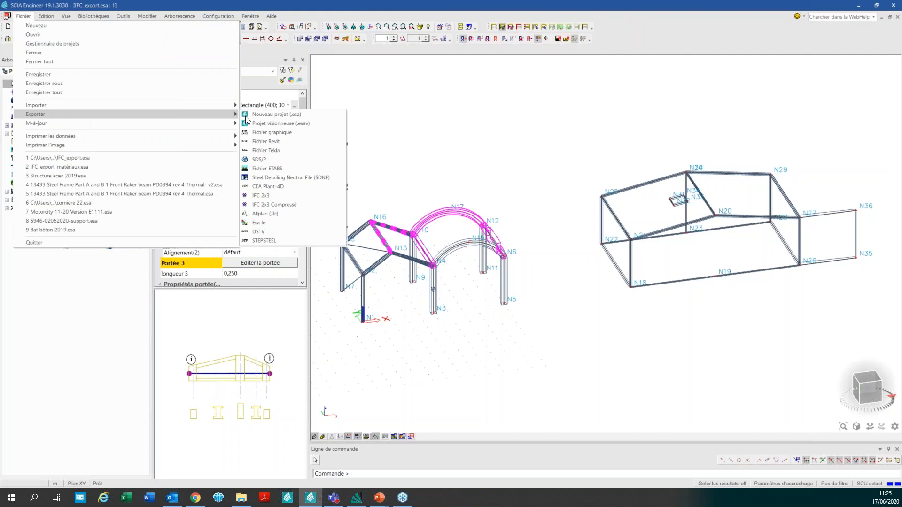
click(307, 194)
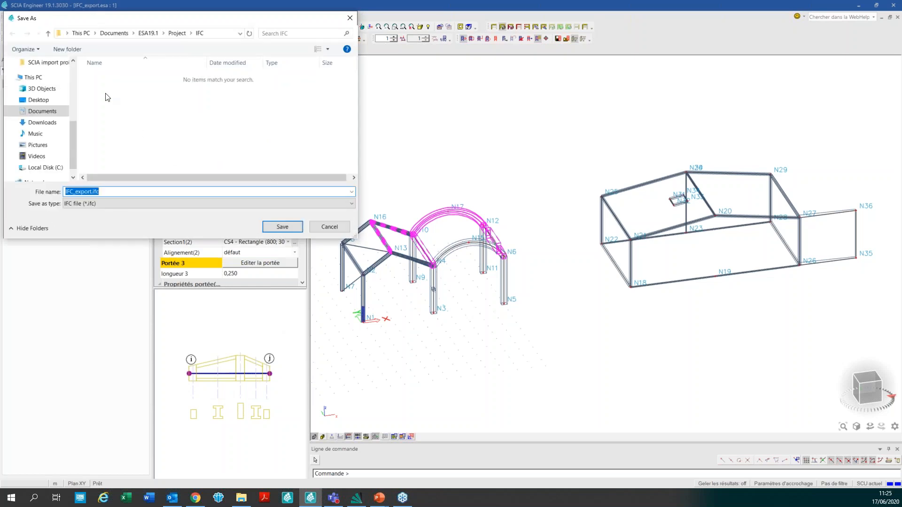
click(92, 191)
text(_2x)
key(BackSpace)
key(BackSpace)
key(BackSpace)
text(_1)
key(Return)
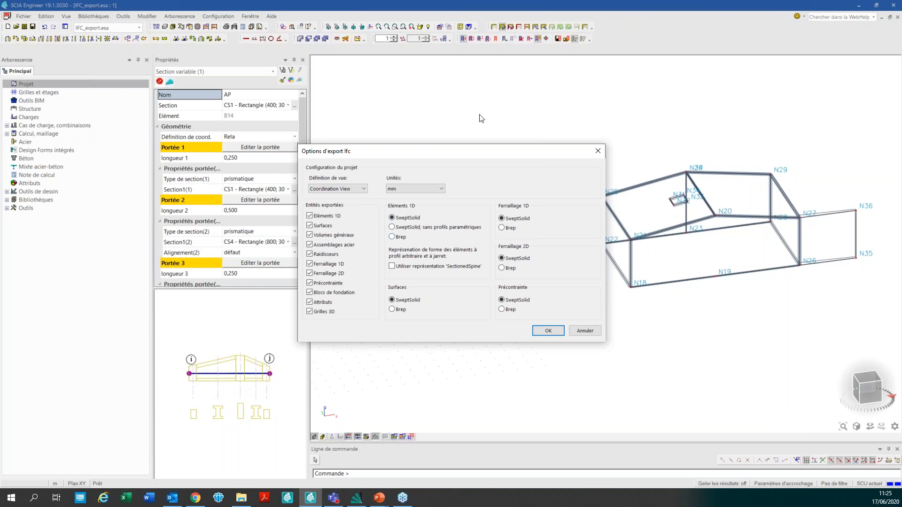
Run the export with Coordination View, mm units and SweptSolid for 1D elements, and close the export report
drag(483, 151, 726, 162)
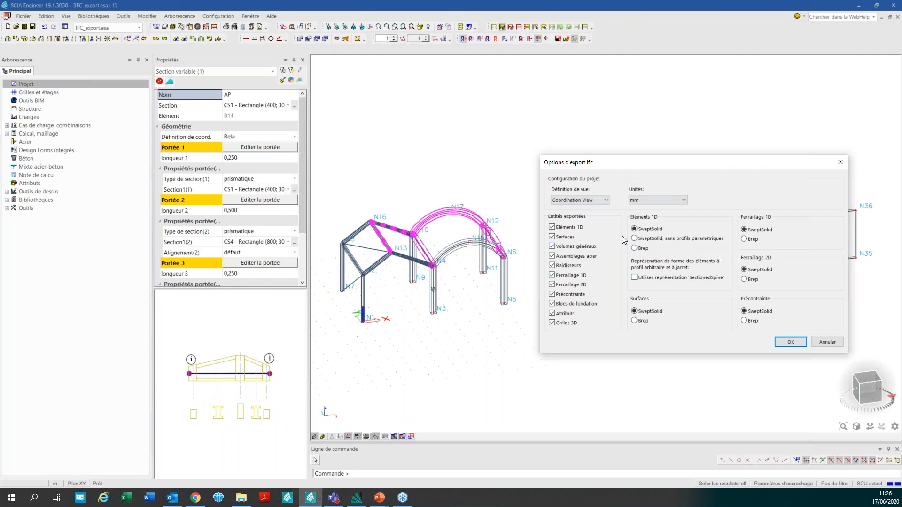
click(789, 342)
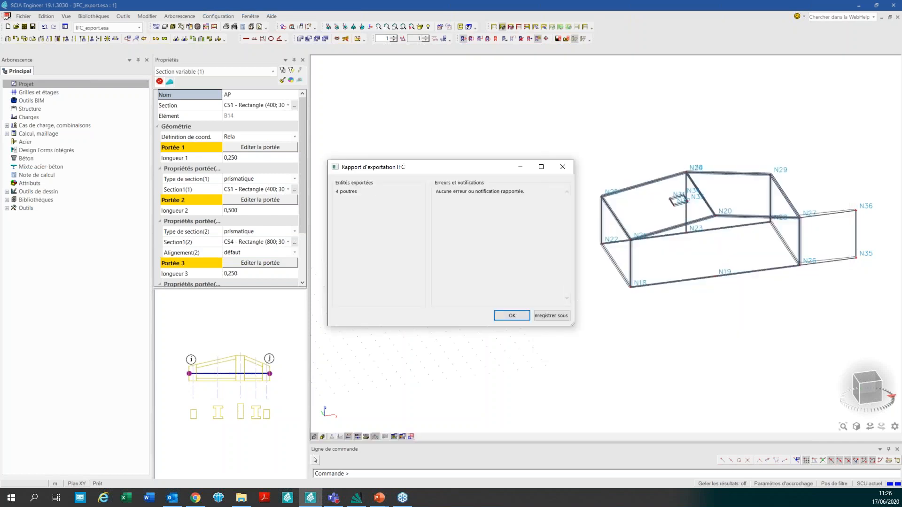
click(511, 316)
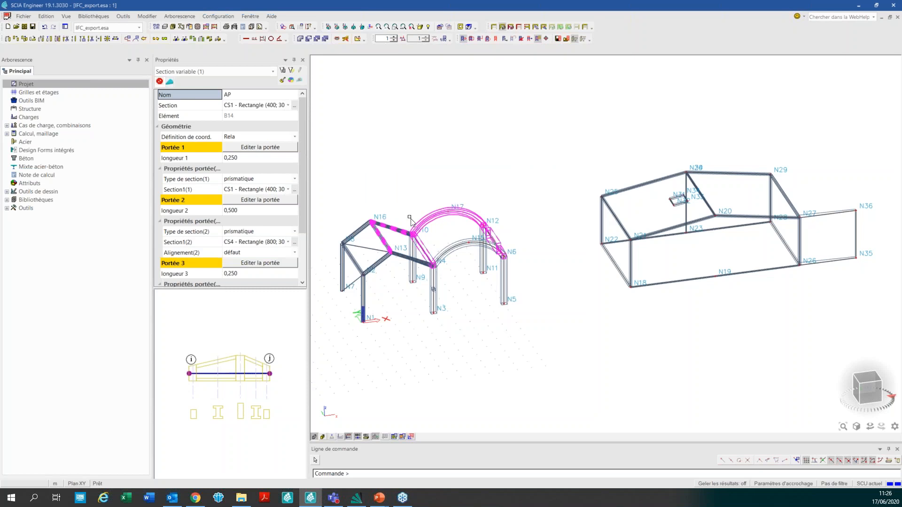
Clear the selection and reselect the beams N13–N16, N16–N10, N10–N4, the arch N10–N12 and the variable-section beam N12–N6
key(Escape)
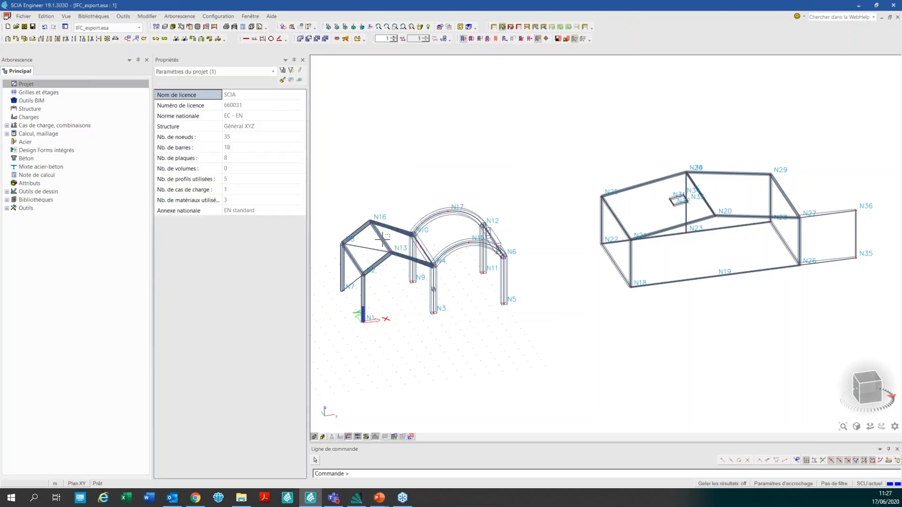
click(382, 238)
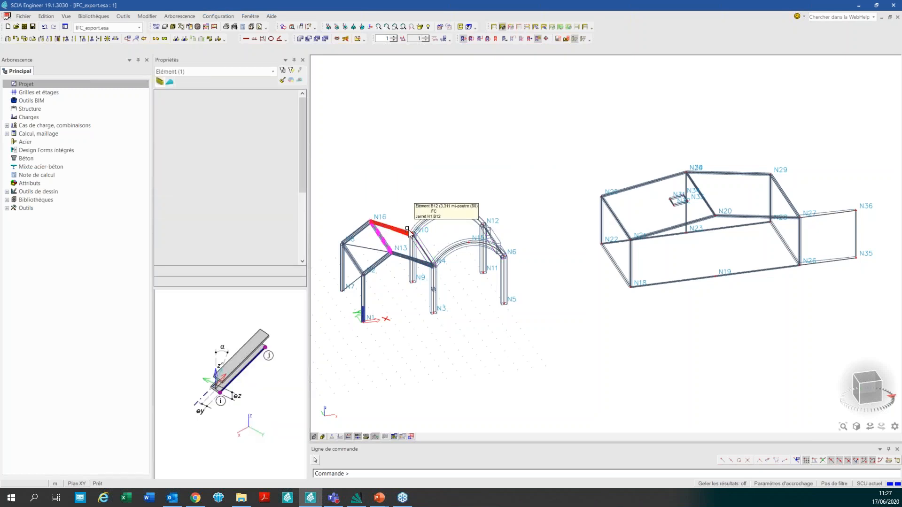
click(409, 232)
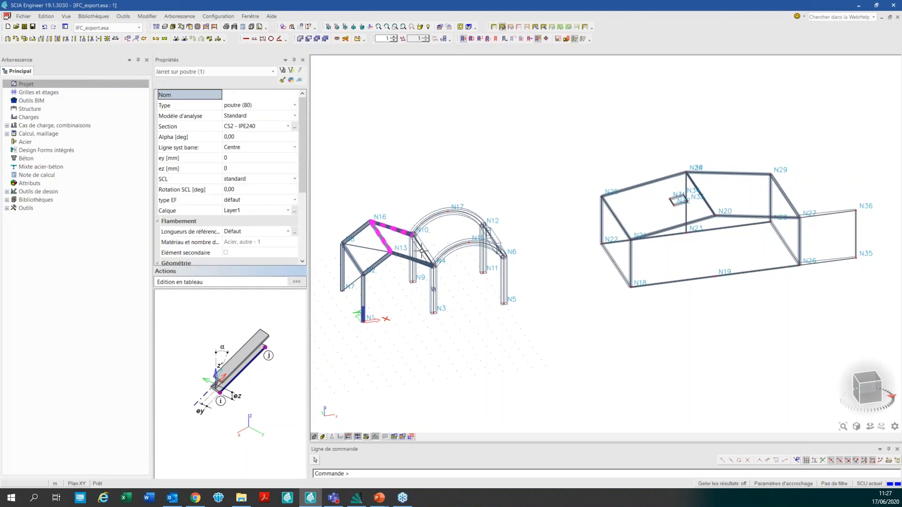
click(421, 251)
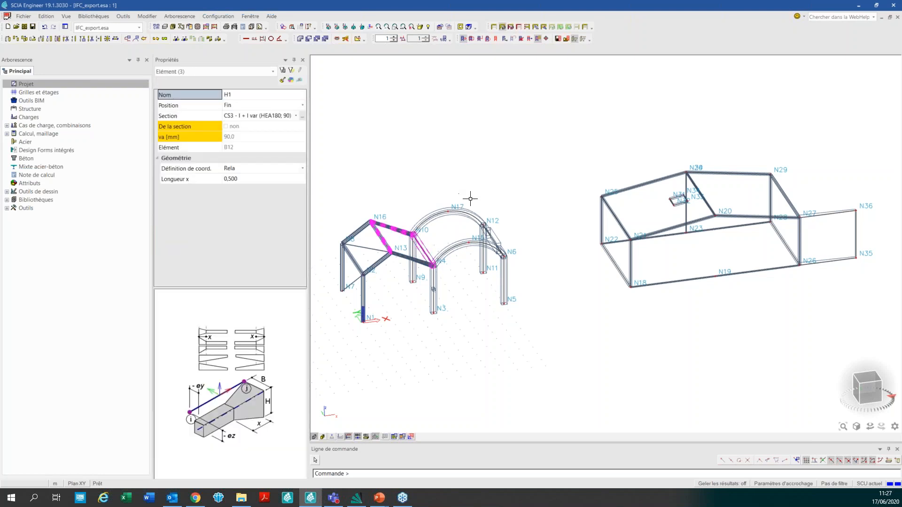
click(463, 219)
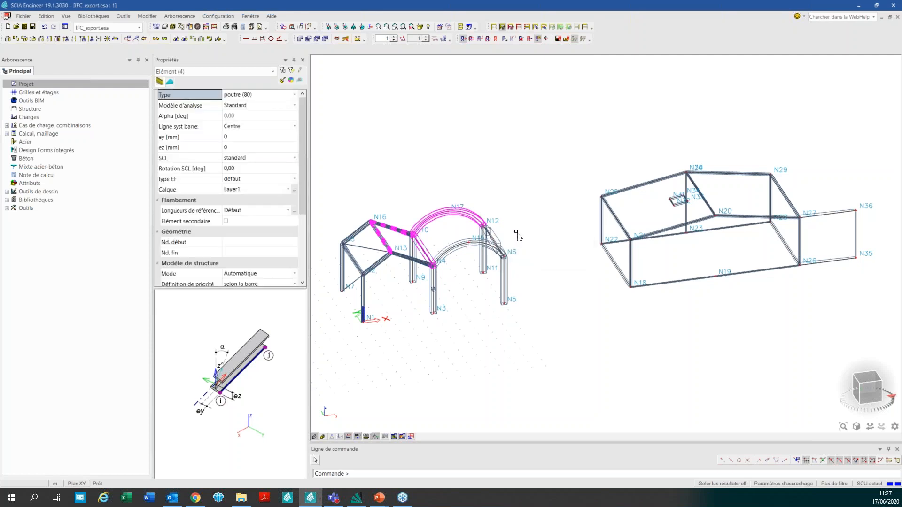
scroll(516, 235, up, 3)
click(510, 249)
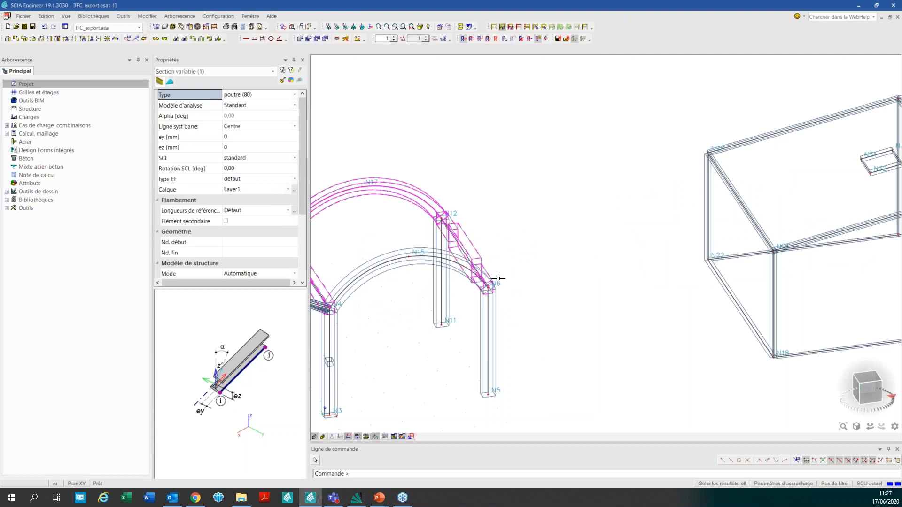
Export the selected beams to IFC 2x3 with SweptSolid 1D elements, overwriting IFC_export_1.ifc, and close the report
click(24, 17)
mouse_move(215, 112)
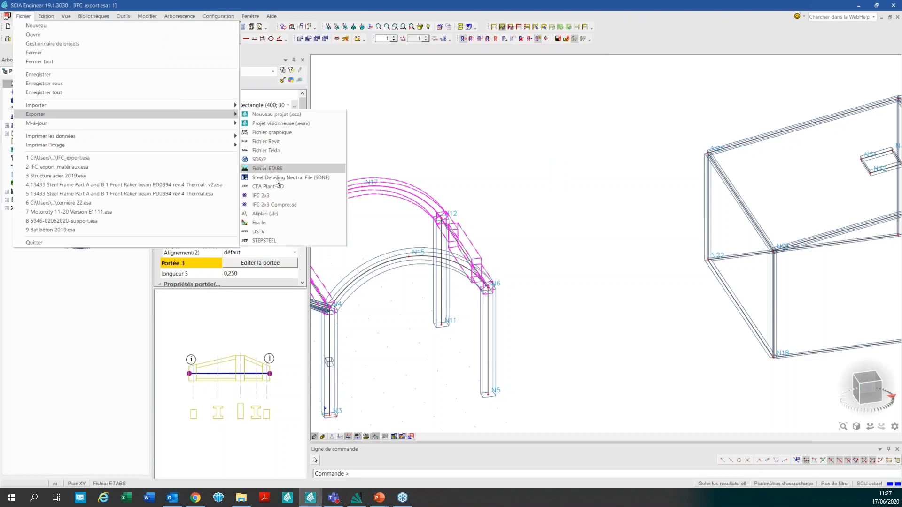
click(276, 194)
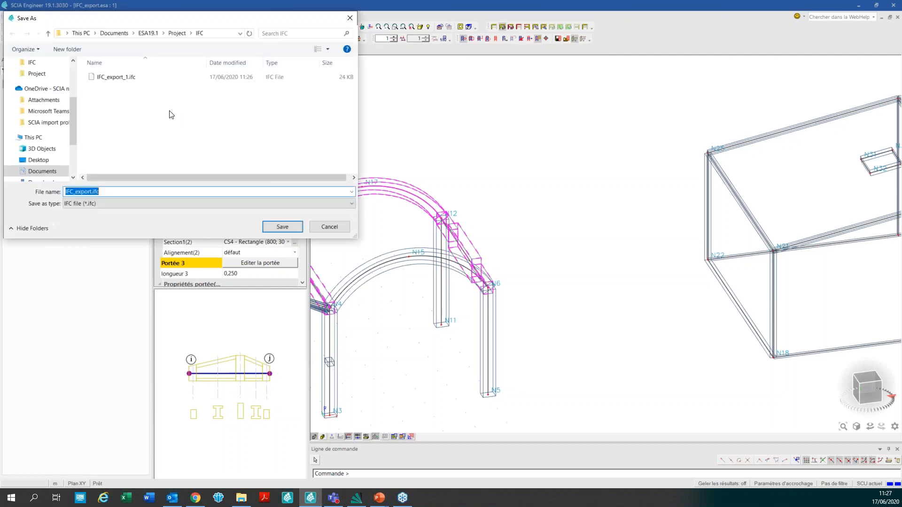
click(181, 78)
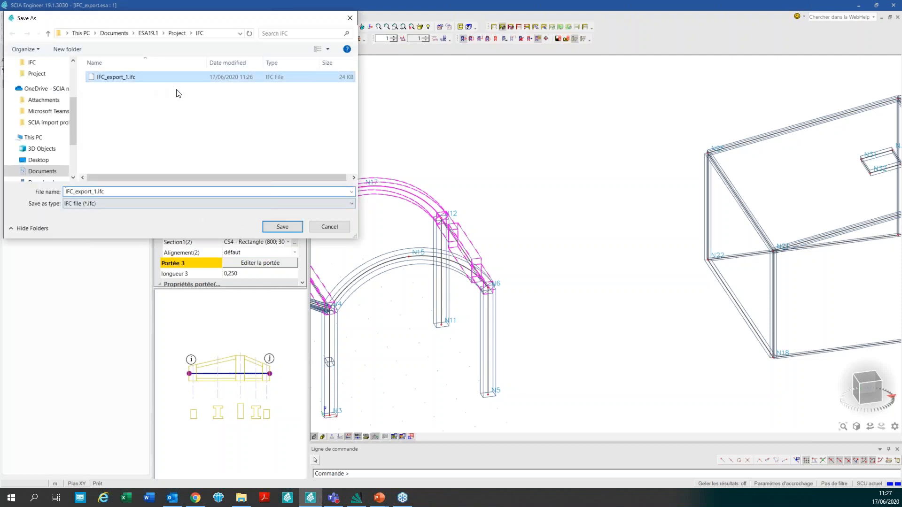
click(282, 227)
click(463, 249)
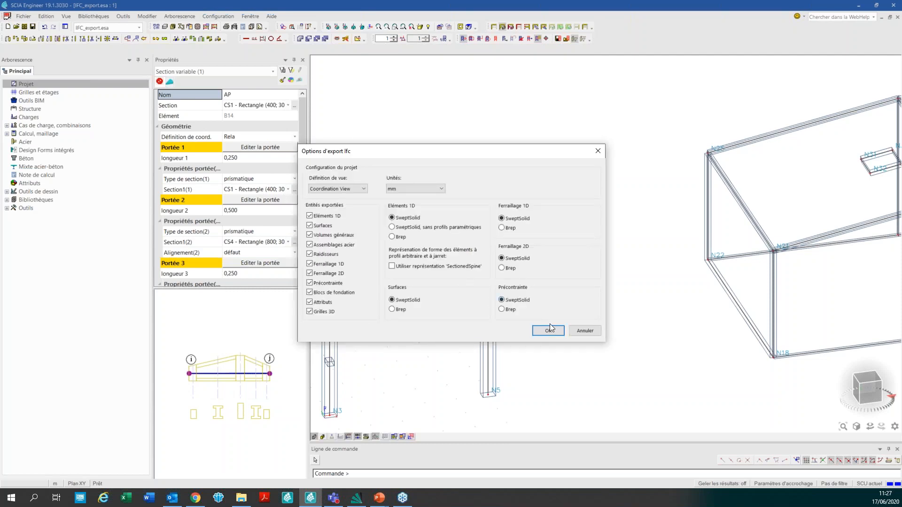
click(544, 329)
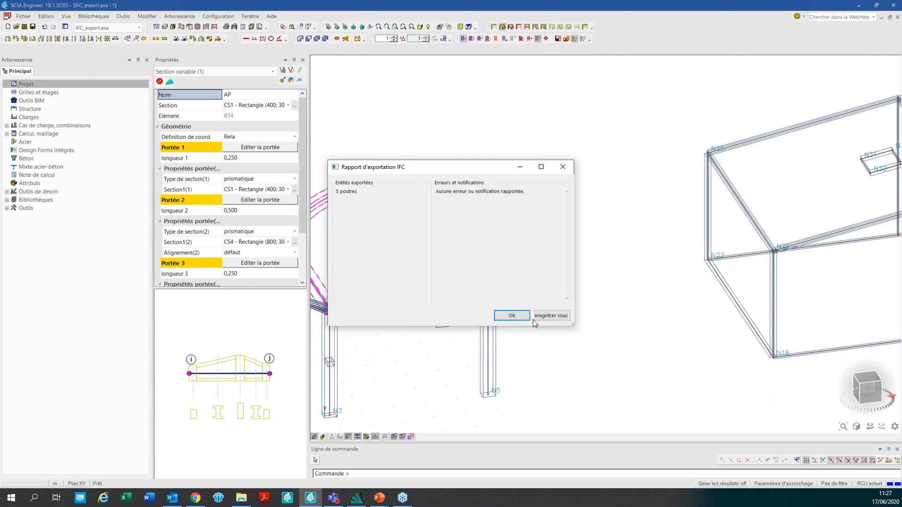
click(511, 316)
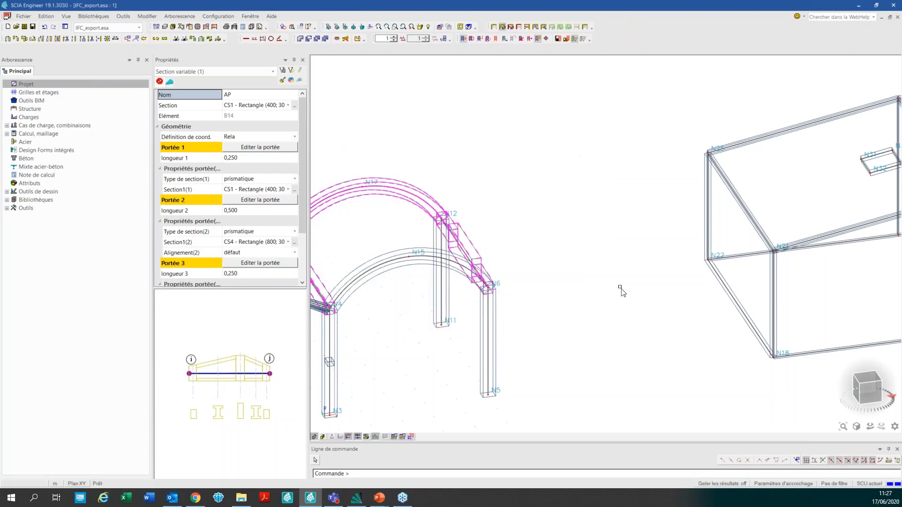
Start another IFC 2x3 export of the same beams and save it as IFC_export_2.ifc
scroll(620, 287, down, 4)
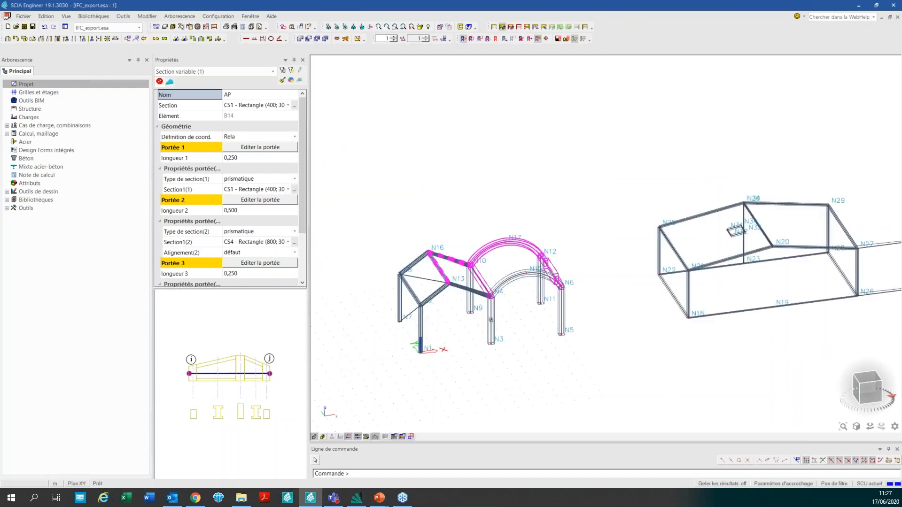
click(24, 16)
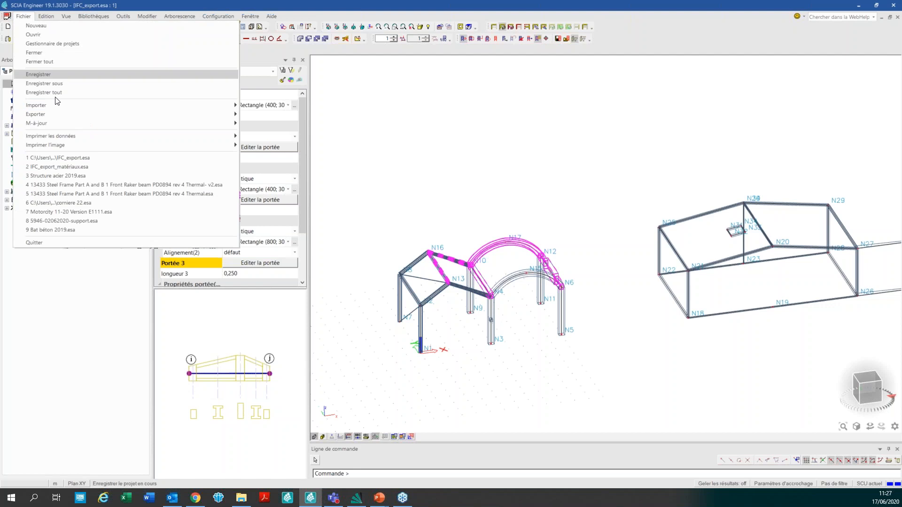
mouse_move(145, 114)
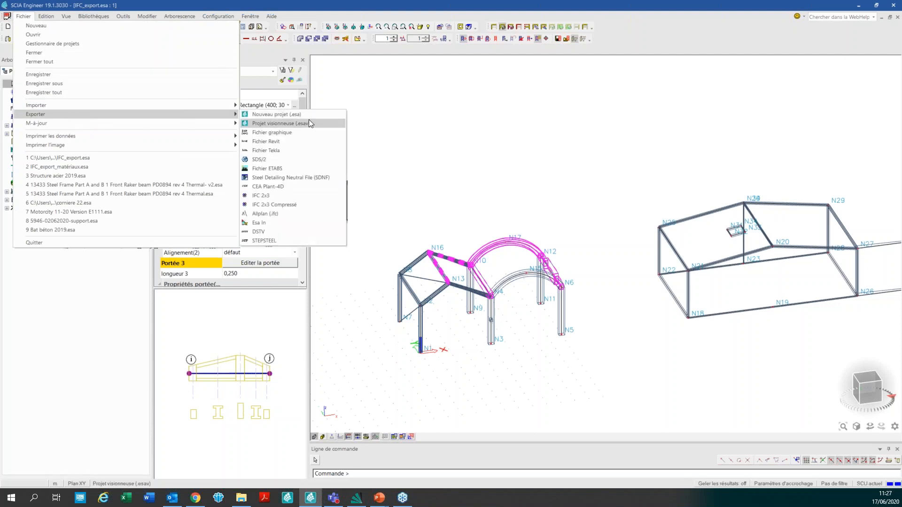
click(294, 195)
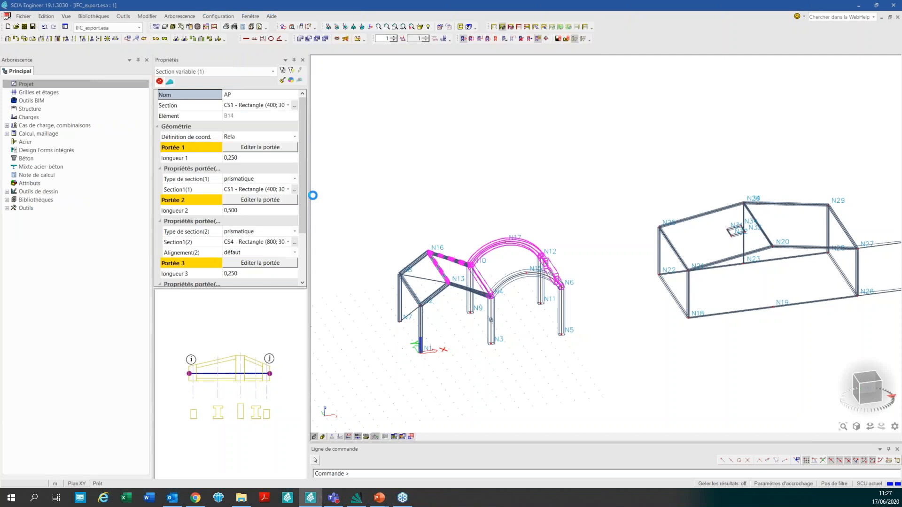
click(137, 81)
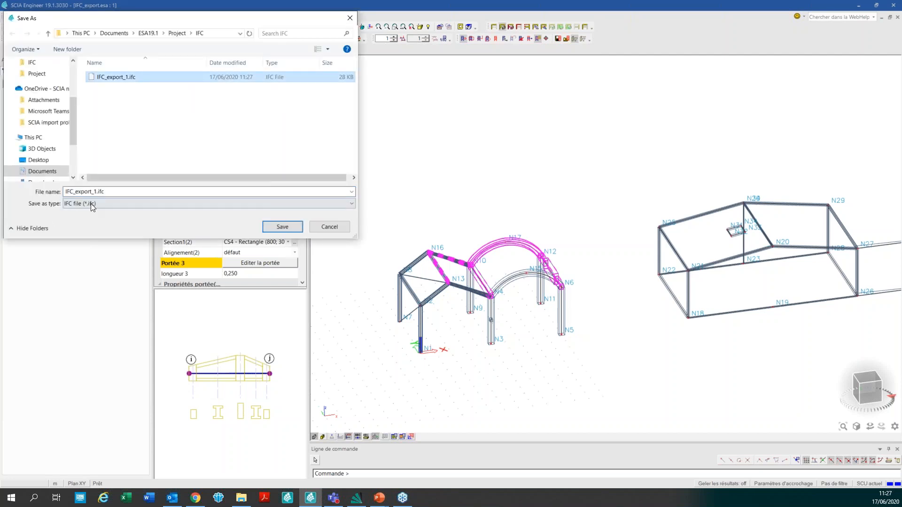
click(95, 191)
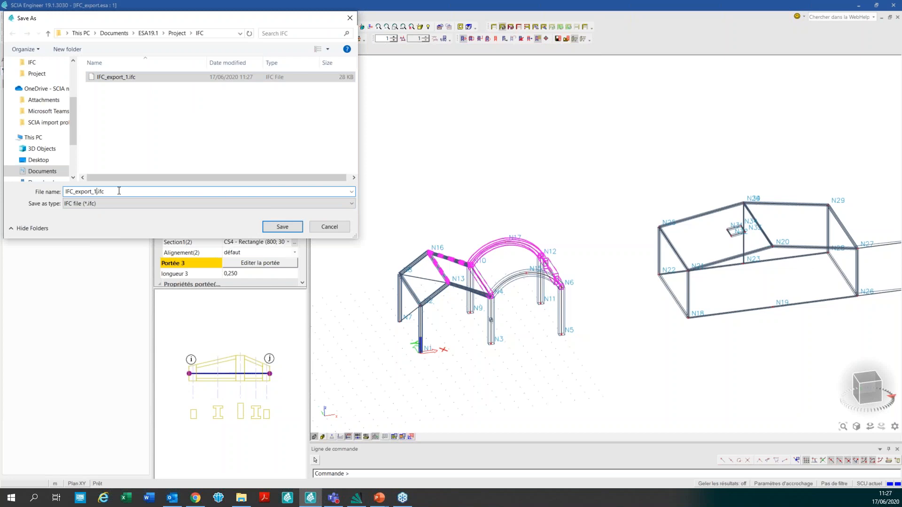
key(BackSpace)
text(2)
click(282, 226)
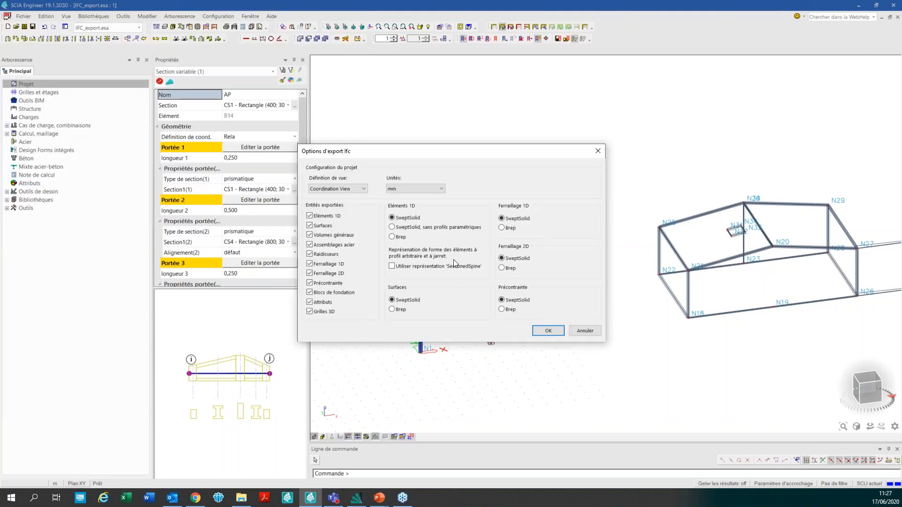
Enable the SectionedSpine representation for arbitrary-profile and haunched members, run the export and close the report
click(394, 266)
click(549, 333)
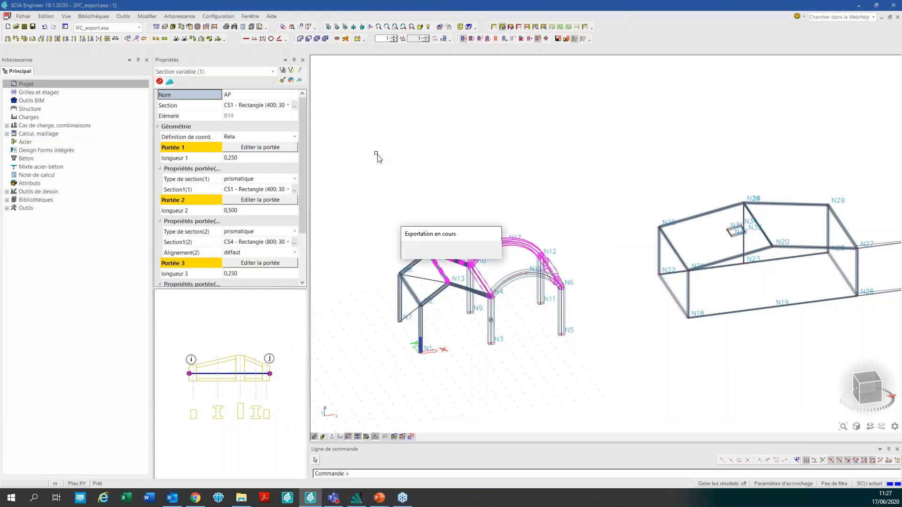
click(511, 315)
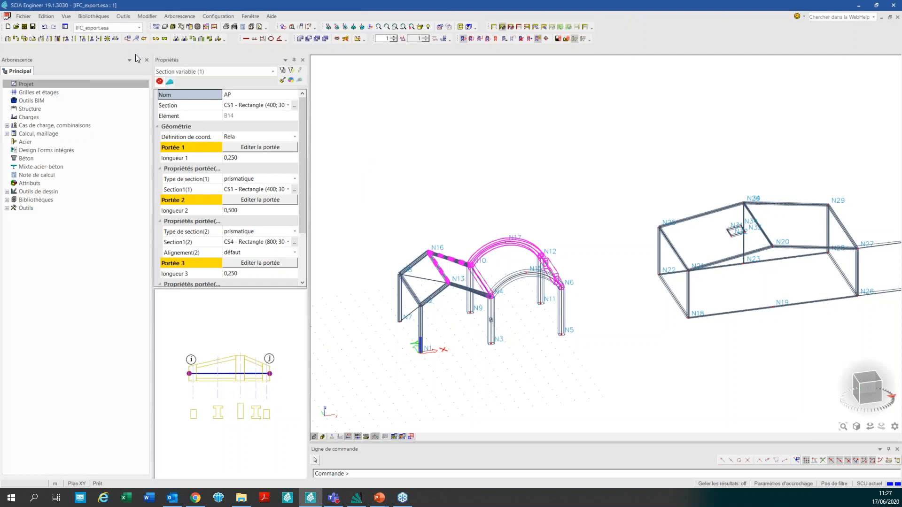
Export the same beams to IFC 2x3 as IFC_export_3.ifc with the Brep representation for 1D elements, and close the report
click(24, 18)
mouse_move(101, 118)
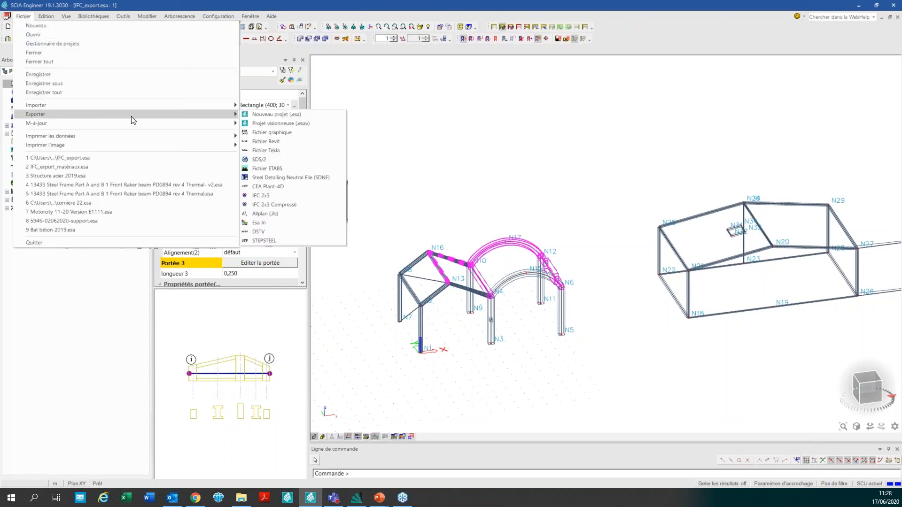
click(288, 195)
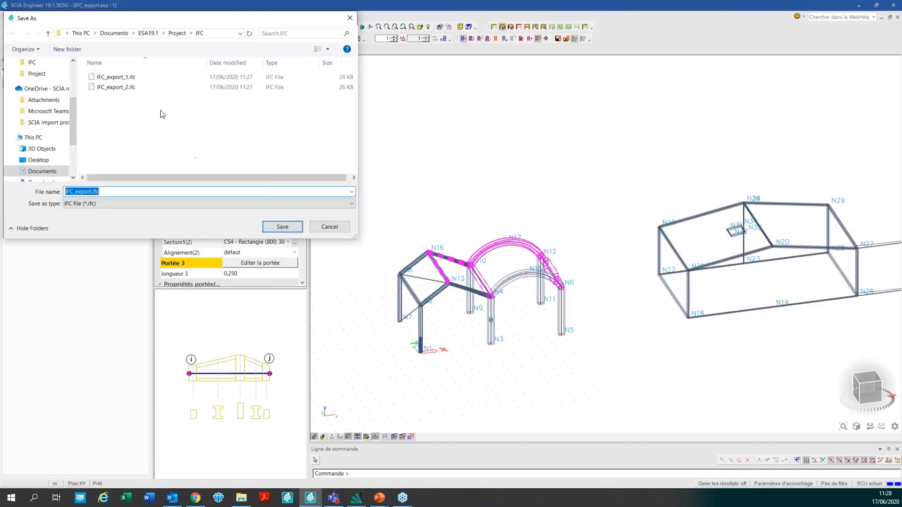
click(116, 87)
click(97, 192)
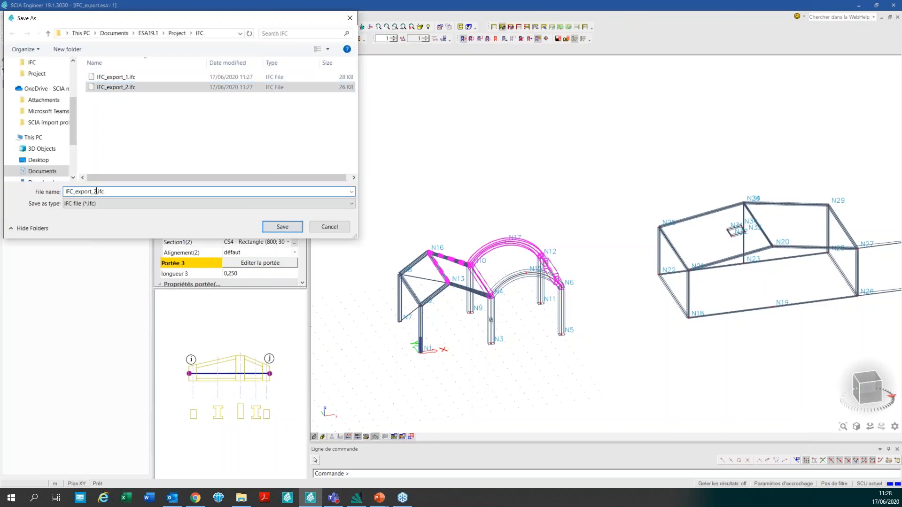
key(BackSpace)
text(3)
key(Return)
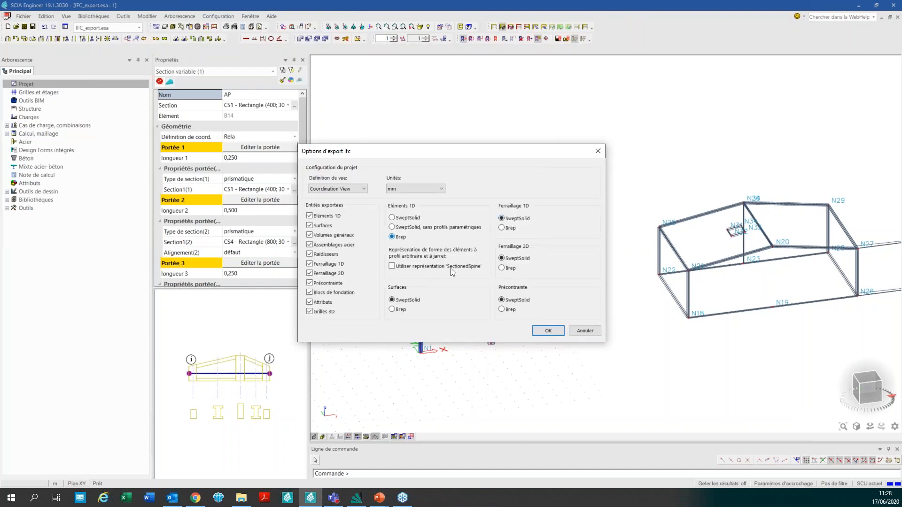
click(546, 332)
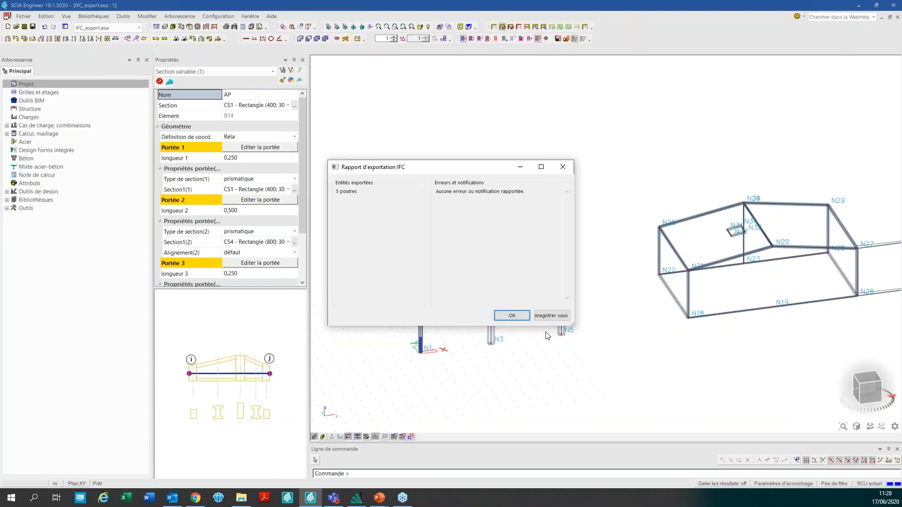
click(507, 316)
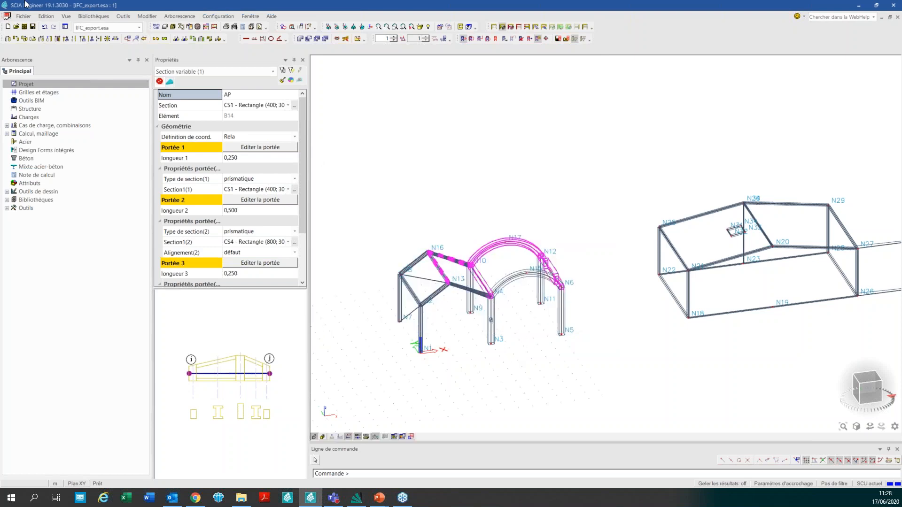
Import IFC_export_1.ifc from the IFC folder with its geometry as elements, and close the import report
click(24, 16)
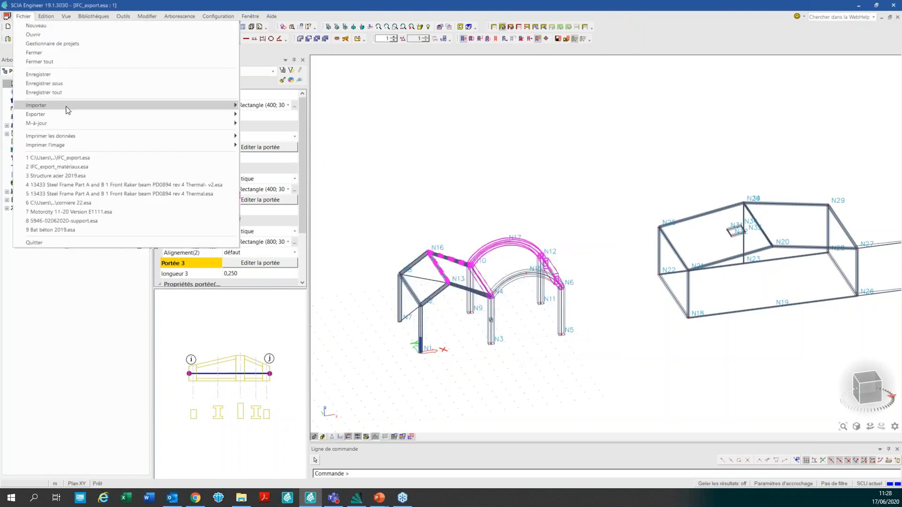
mouse_move(69, 111)
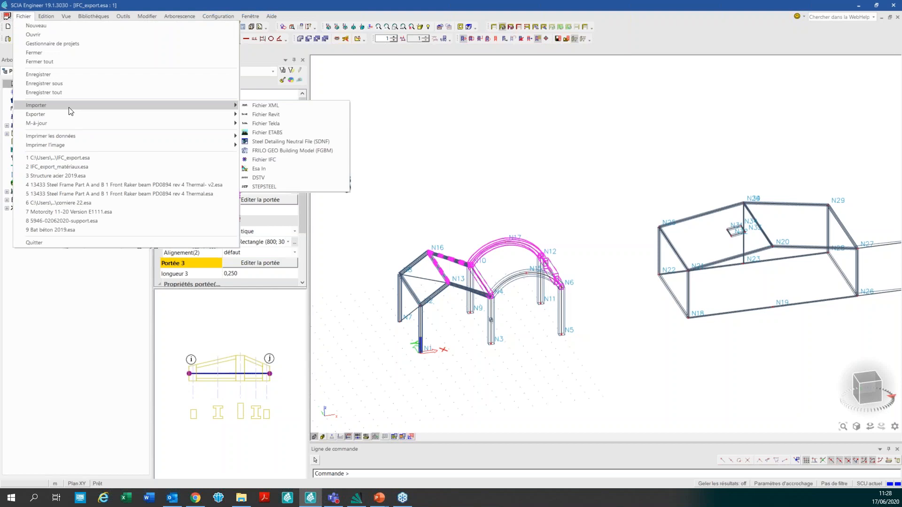
click(291, 160)
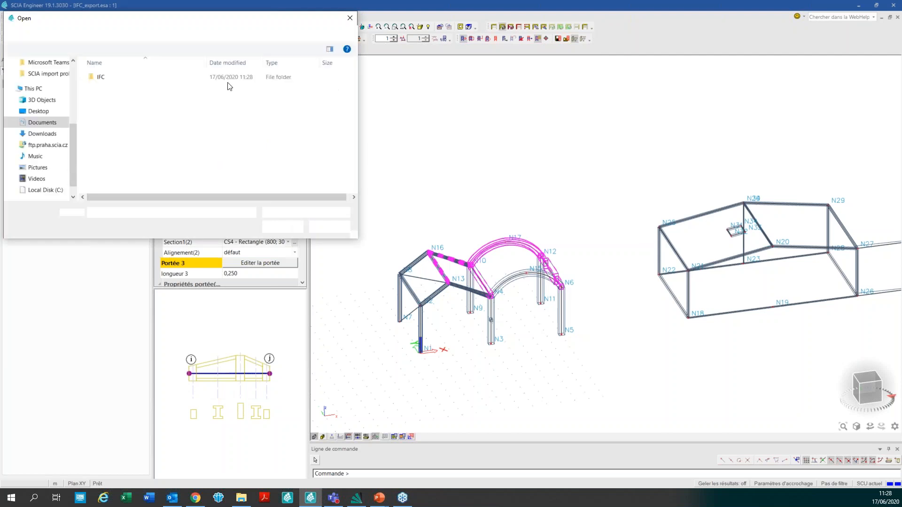
double_click(133, 82)
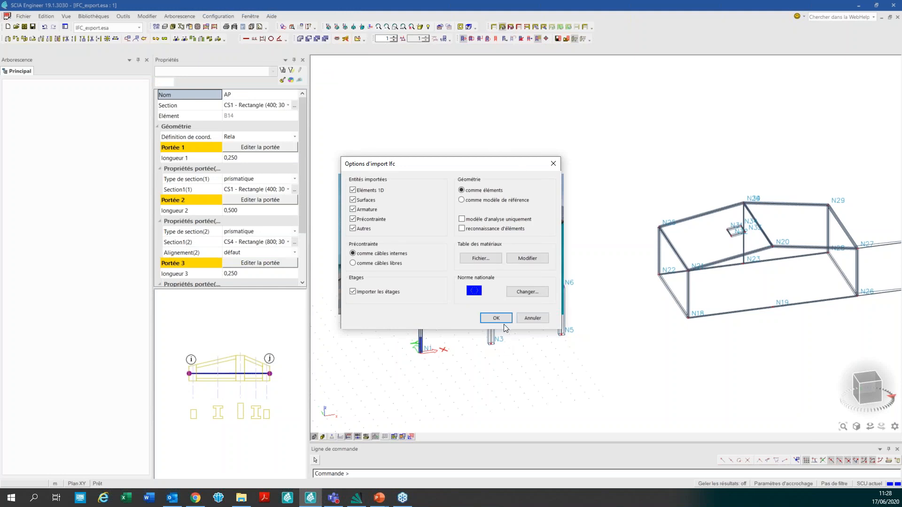
click(503, 318)
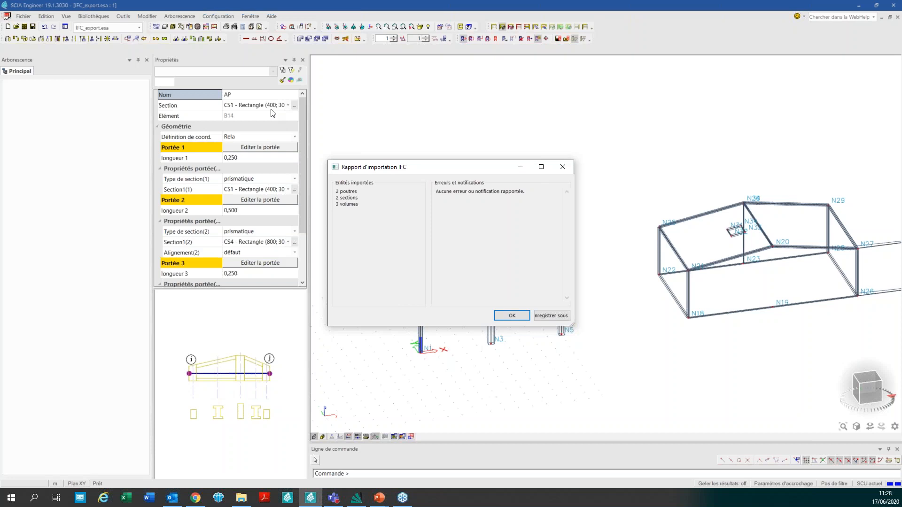
click(512, 316)
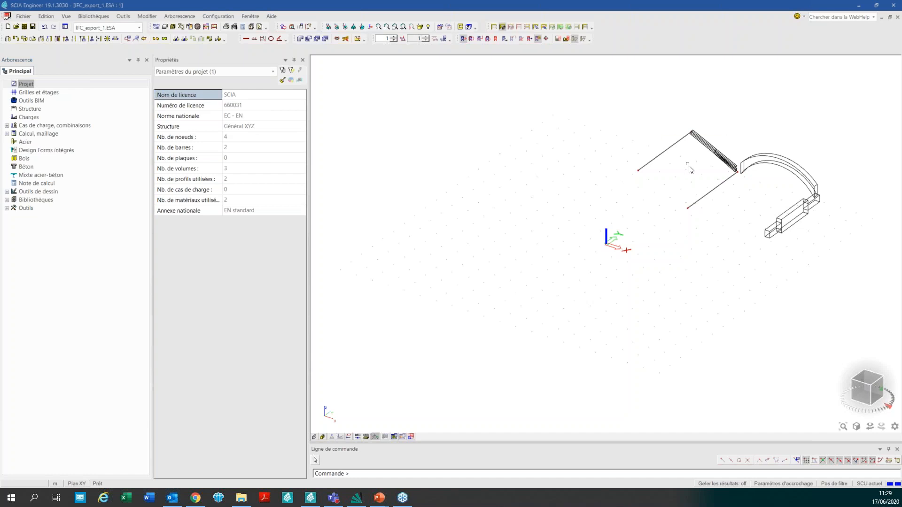
Check the properties of the two imported straight beams and examine the imported volumes
click(646, 160)
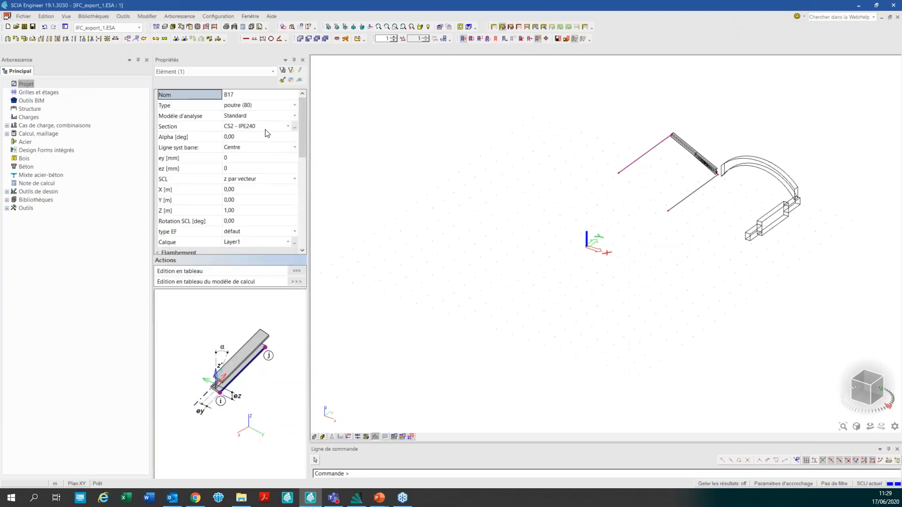
click(700, 188)
click(630, 234)
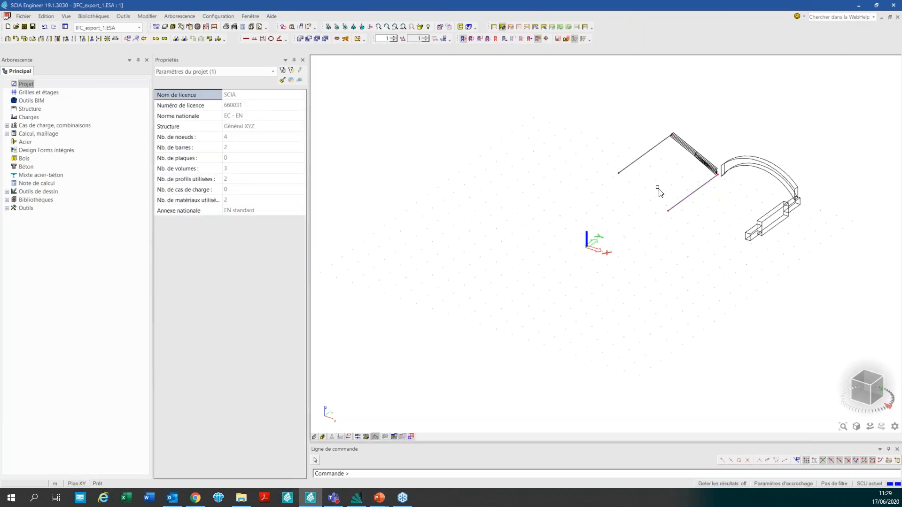
middle_drag(783, 236, 741, 256)
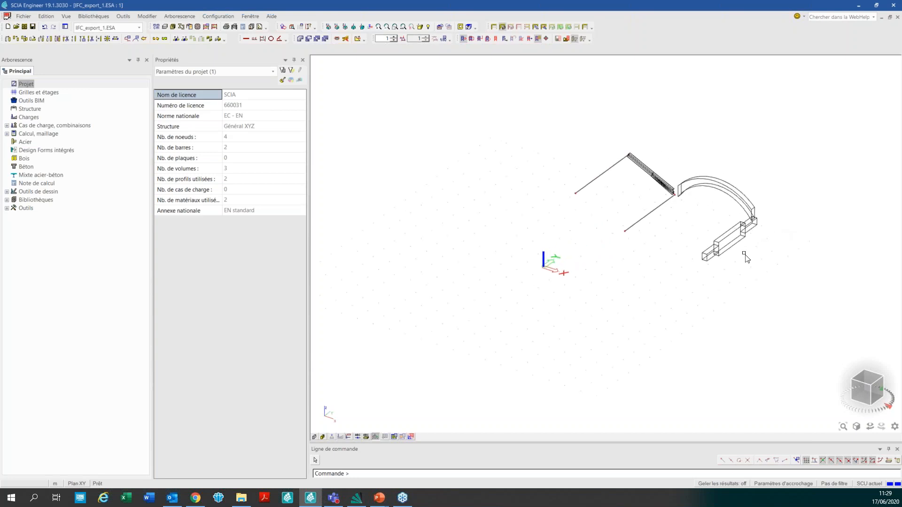
scroll(734, 214, up, 2)
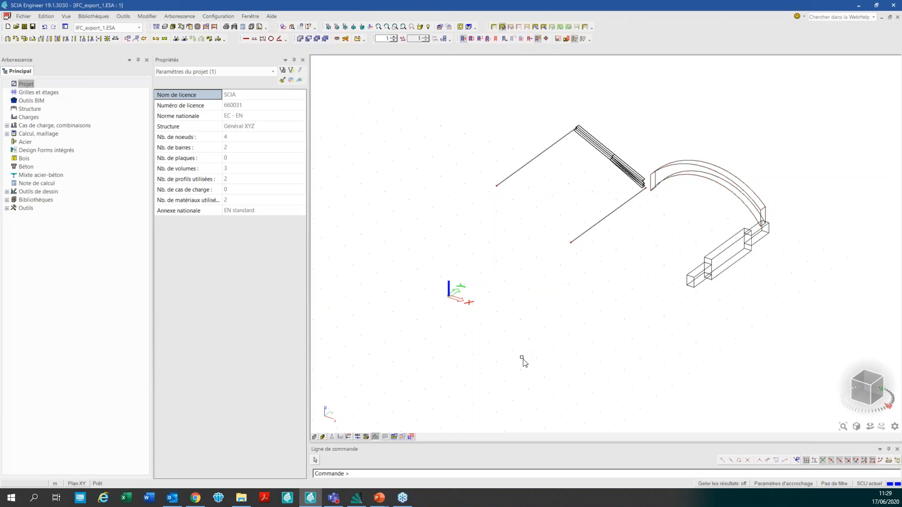
Switch to FZKViewer and open IFC_export_1.ifc, accepting the entity query and the Local CRS reference system
mouse_move(362, 499)
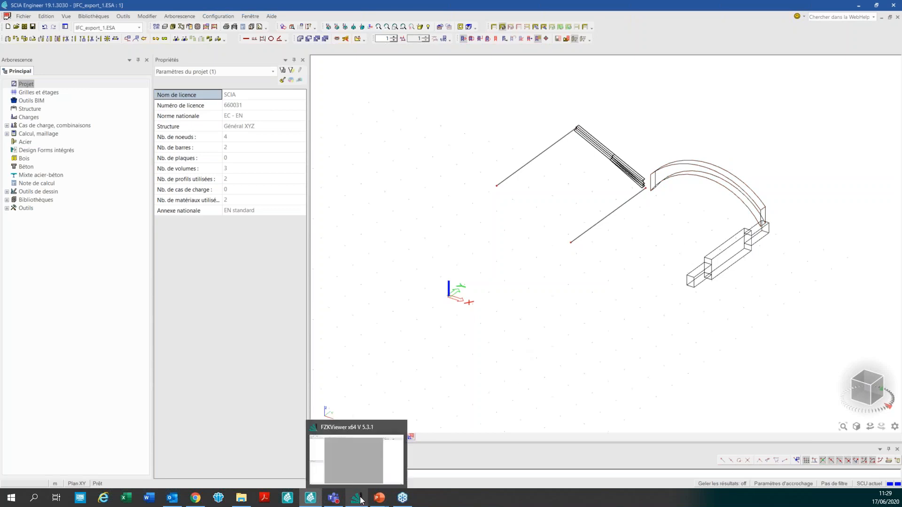
click(361, 502)
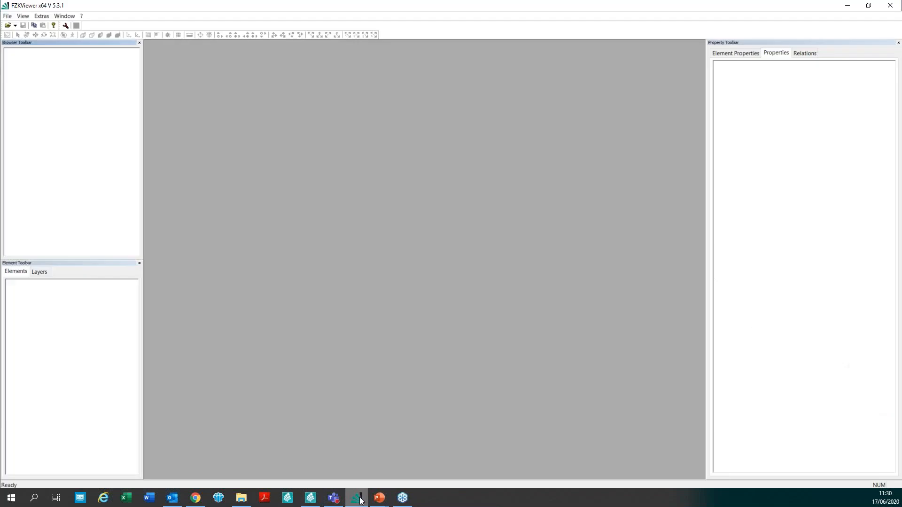
click(7, 16)
mouse_move(40, 28)
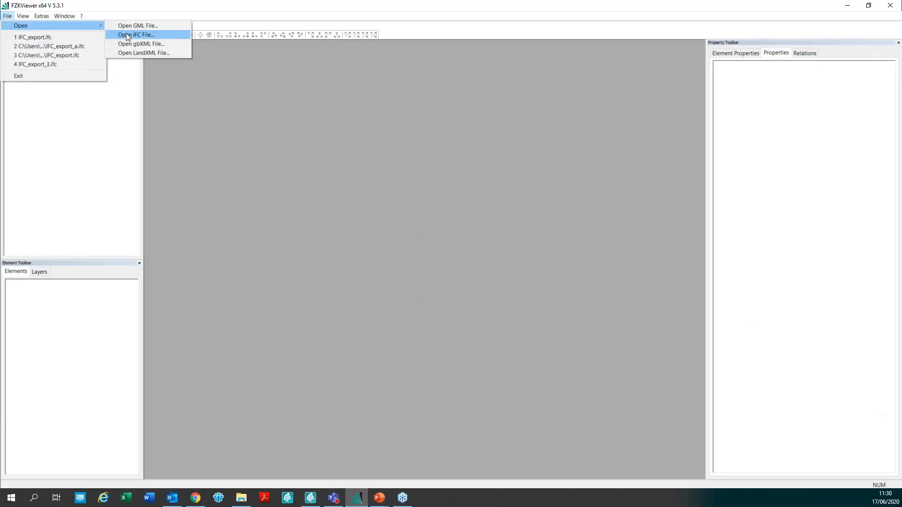
click(173, 34)
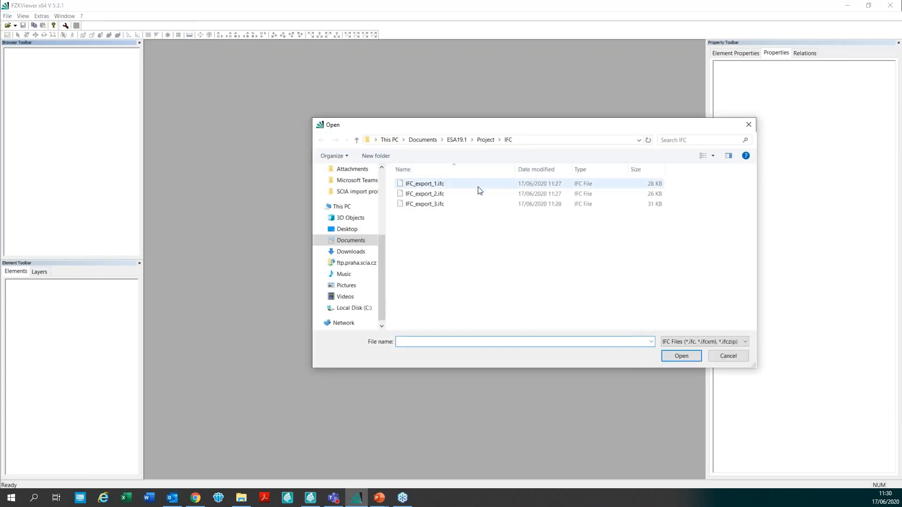
click(479, 184)
click(678, 355)
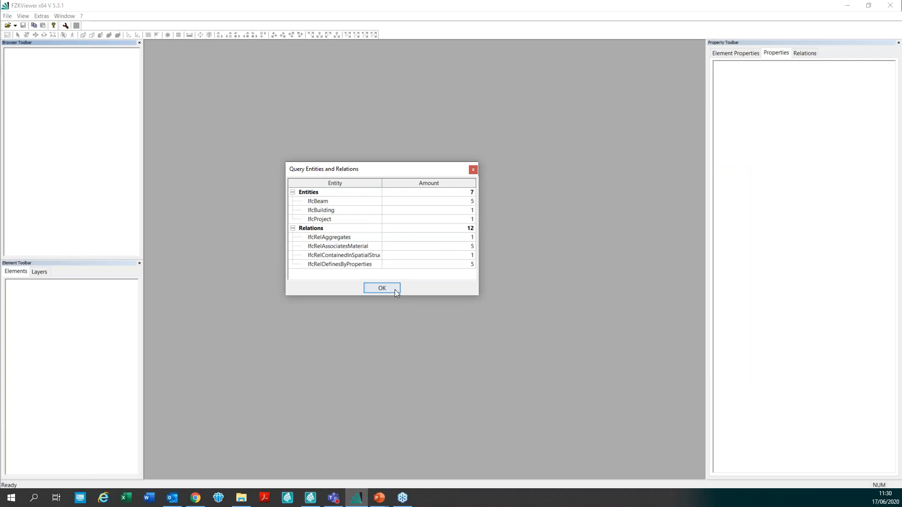
click(395, 289)
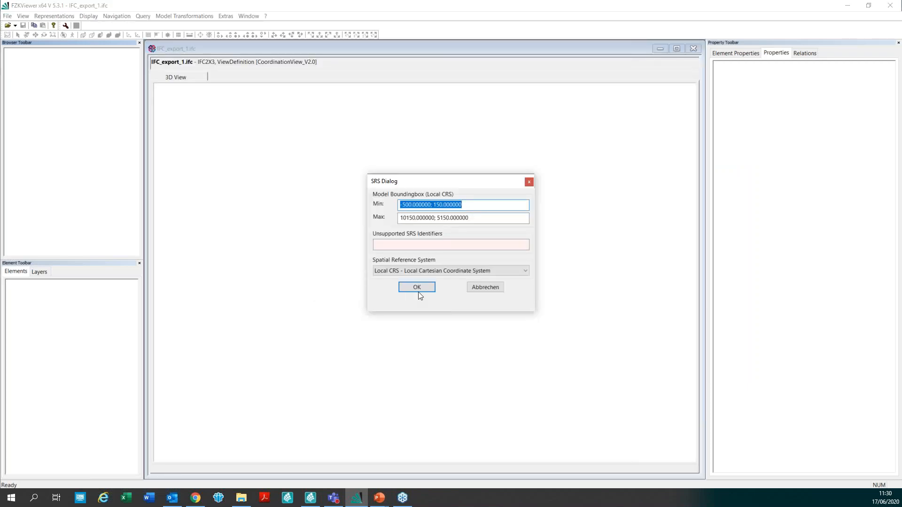
click(418, 291)
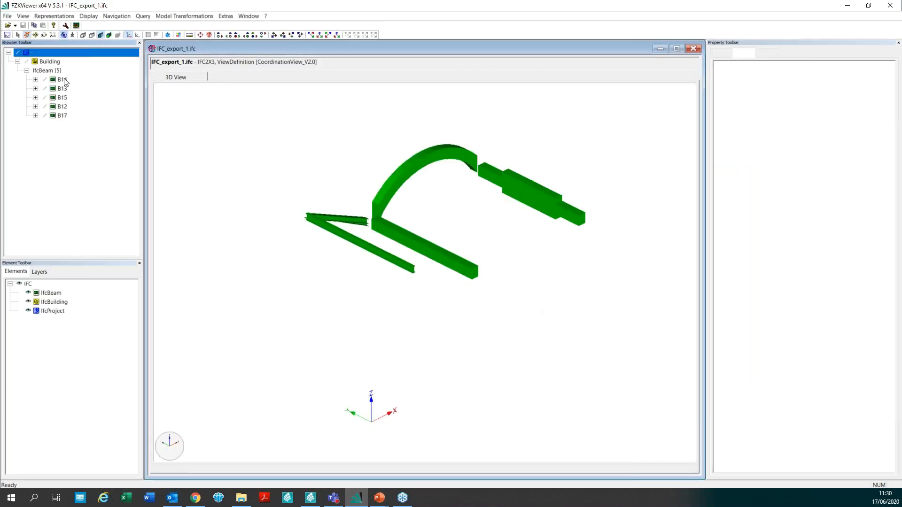
Examine the body geometry representation in the element properties of beams B14 and B13
click(62, 80)
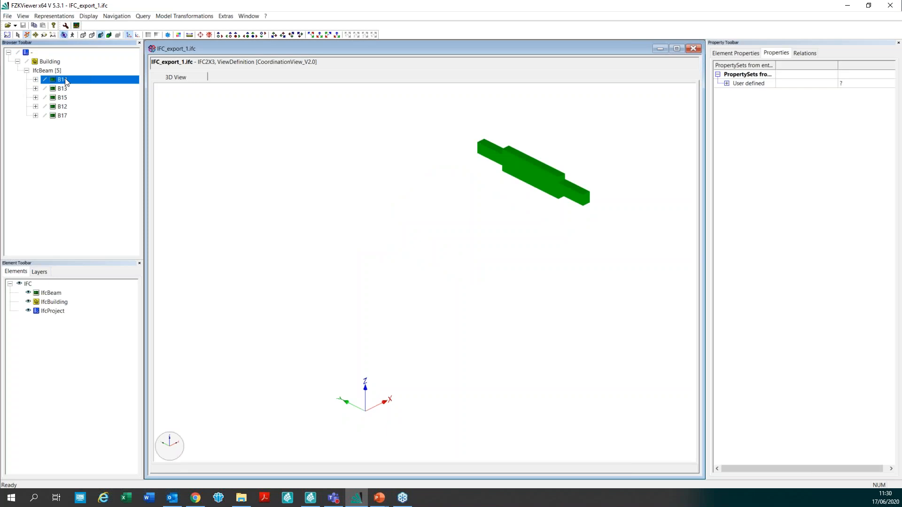
click(752, 55)
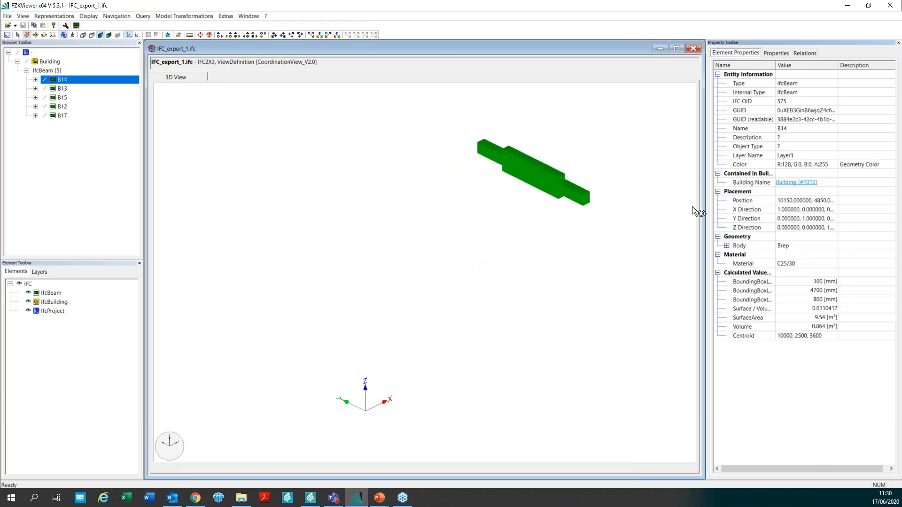
click(727, 245)
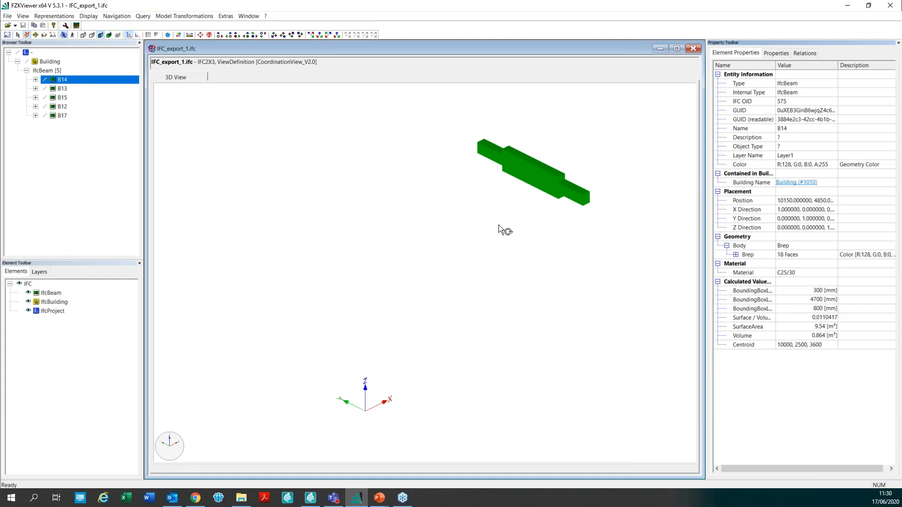
click(111, 87)
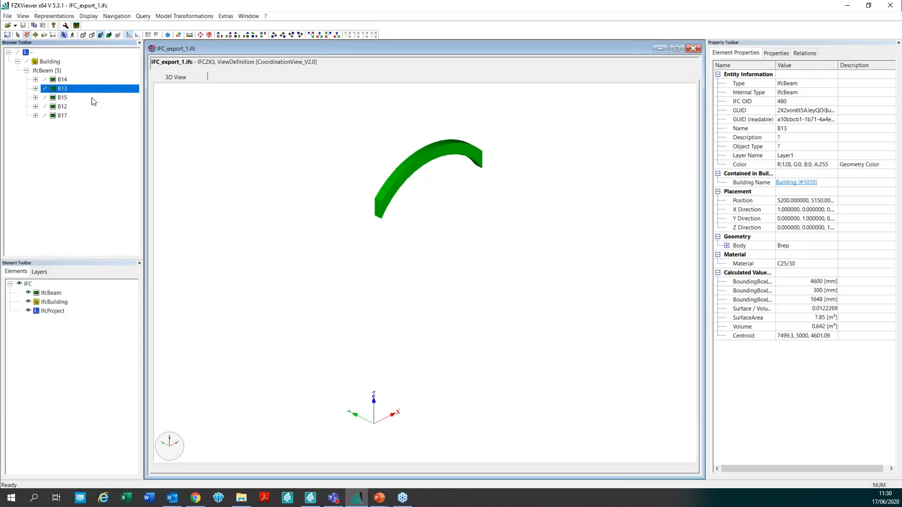
Examine beam B15's body geometry down to its extrusion depth and profile type
click(104, 97)
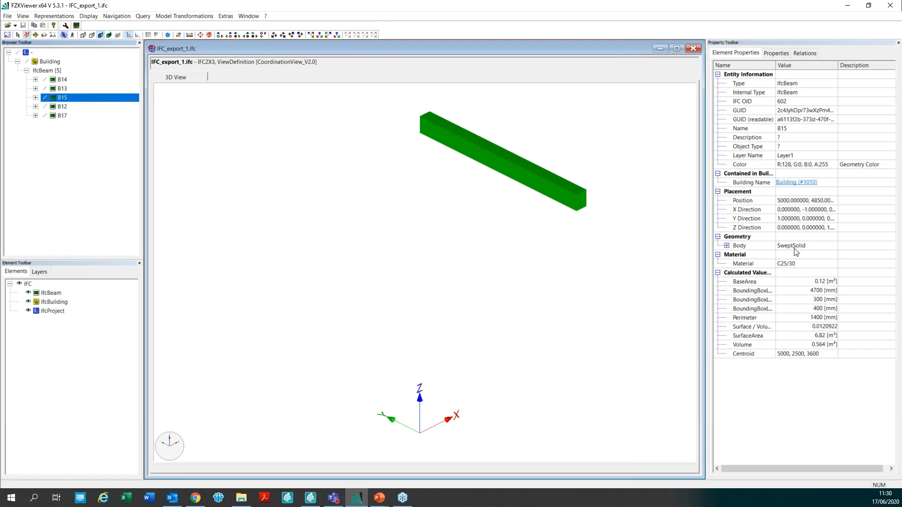
click(726, 245)
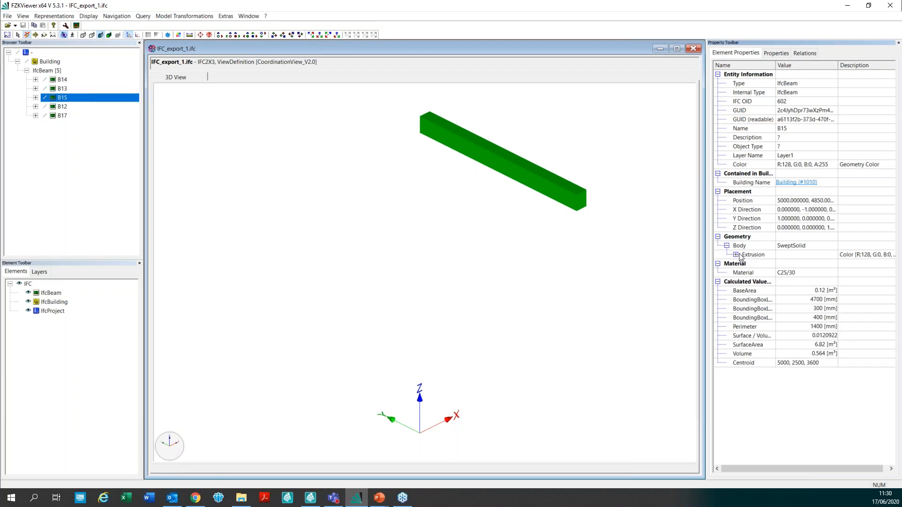
click(736, 254)
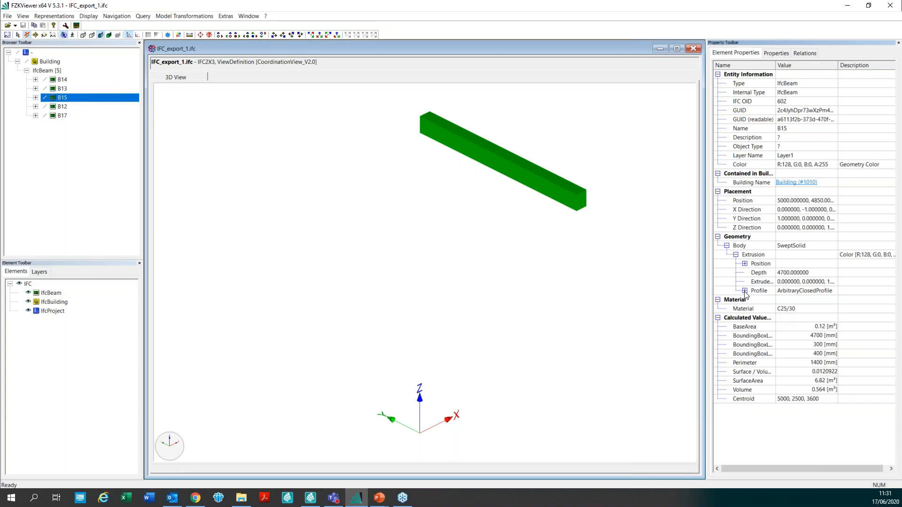
Examine beam B12's body representation and beam B17's extrusion and profile details
click(71, 106)
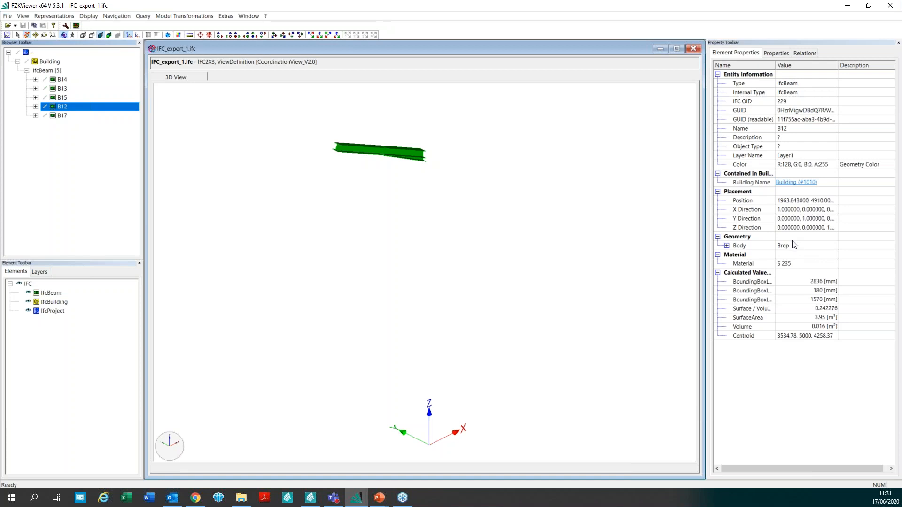
click(90, 118)
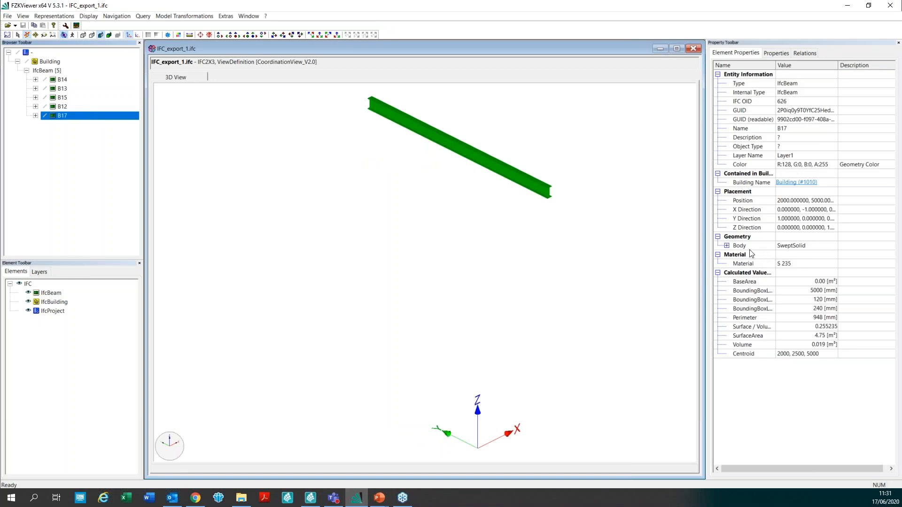
click(726, 245)
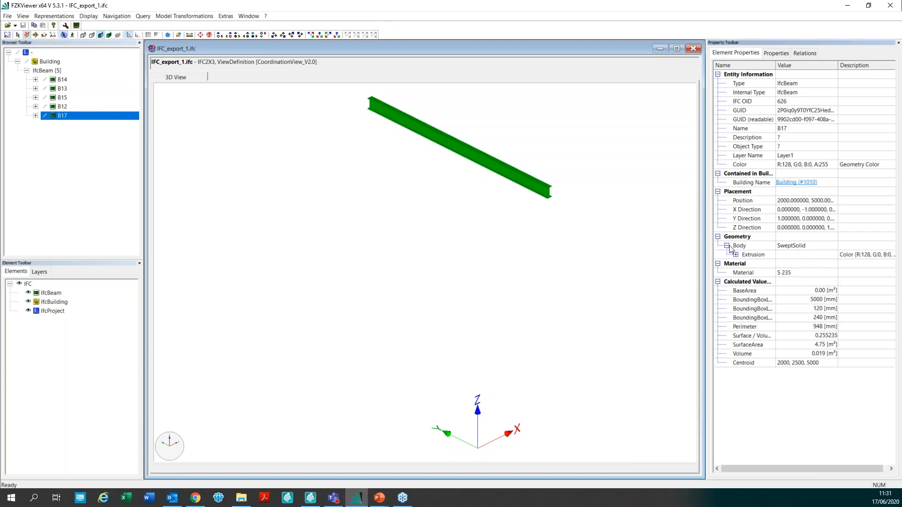
click(736, 254)
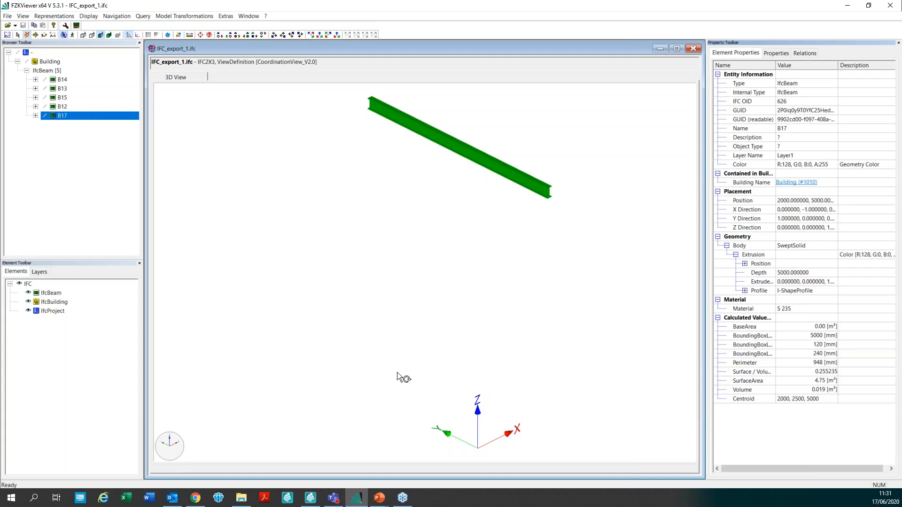
Switch to SCIA Engineer and import IFC_export_2.ifc with geometry as elements, accepting the import options and the import report
click(310, 498)
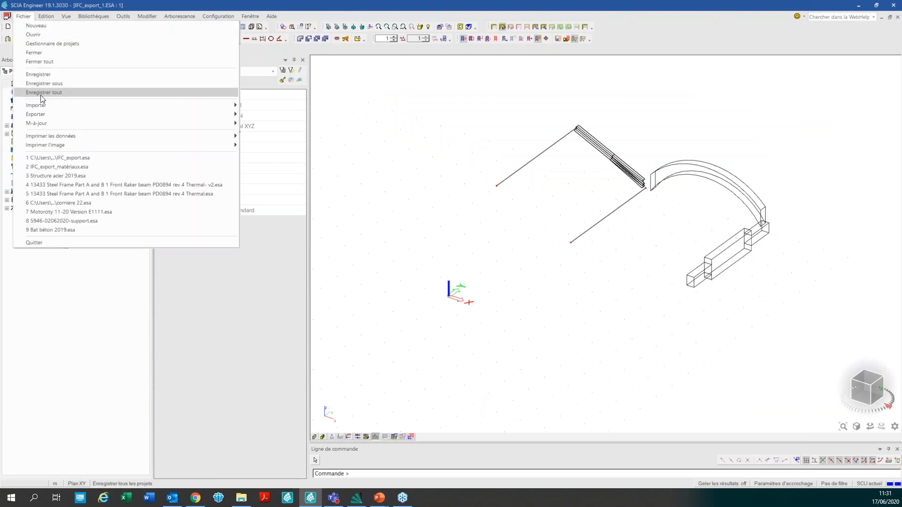
mouse_move(108, 110)
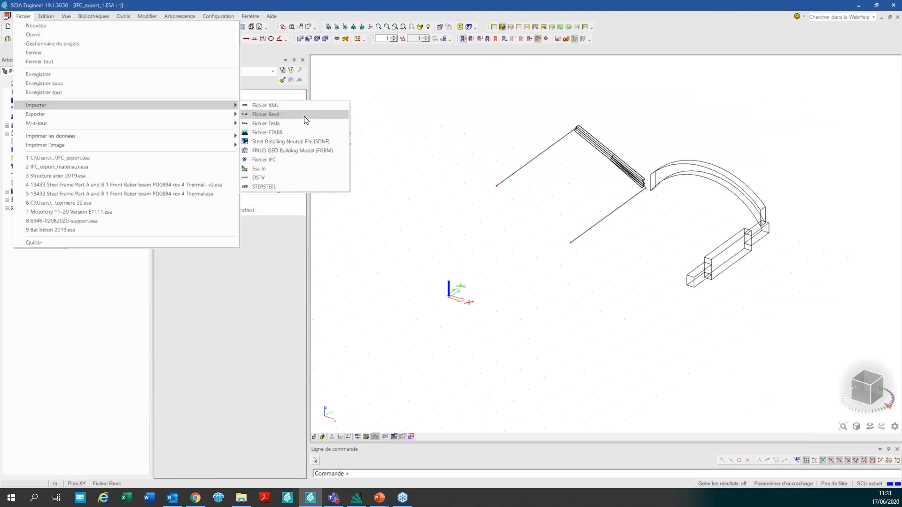
click(303, 160)
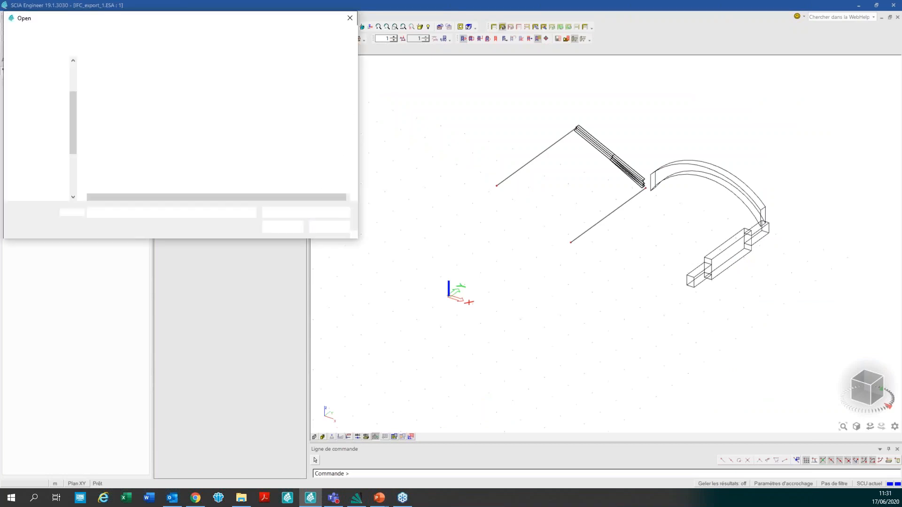
click(149, 79)
click(141, 87)
click(136, 88)
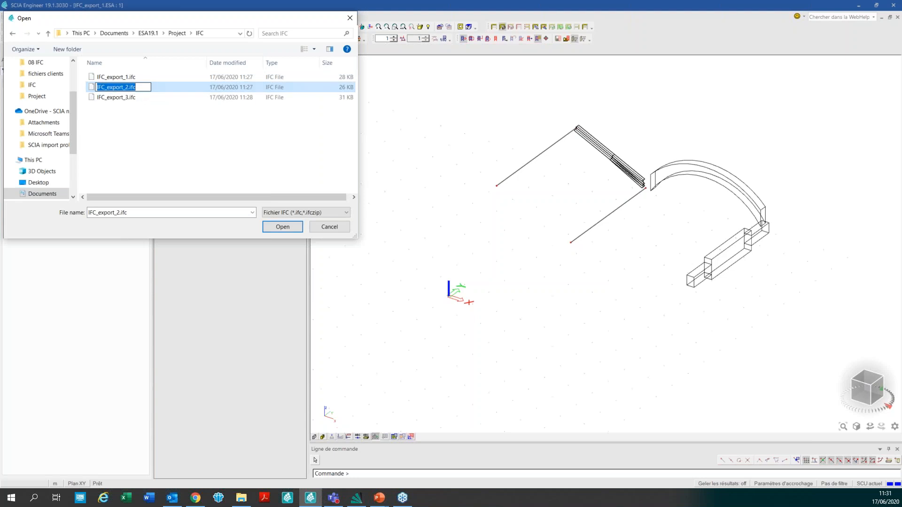
click(286, 226)
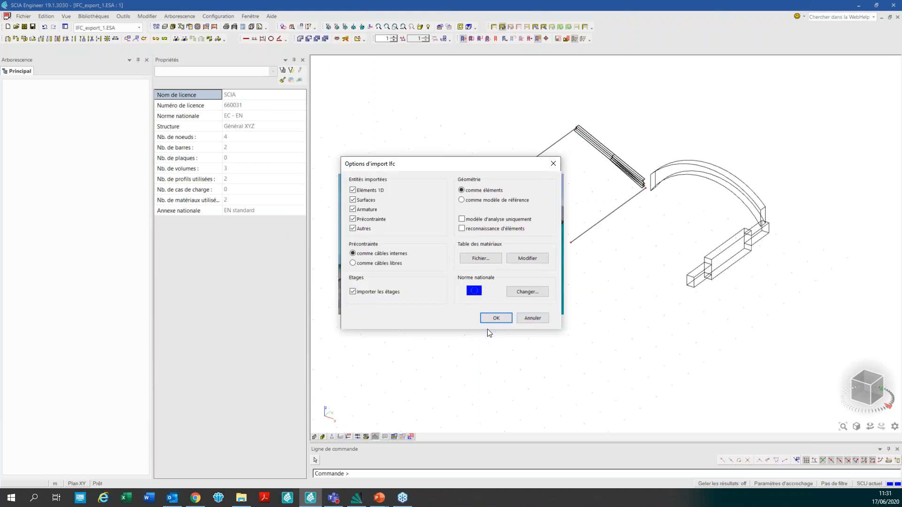
click(496, 318)
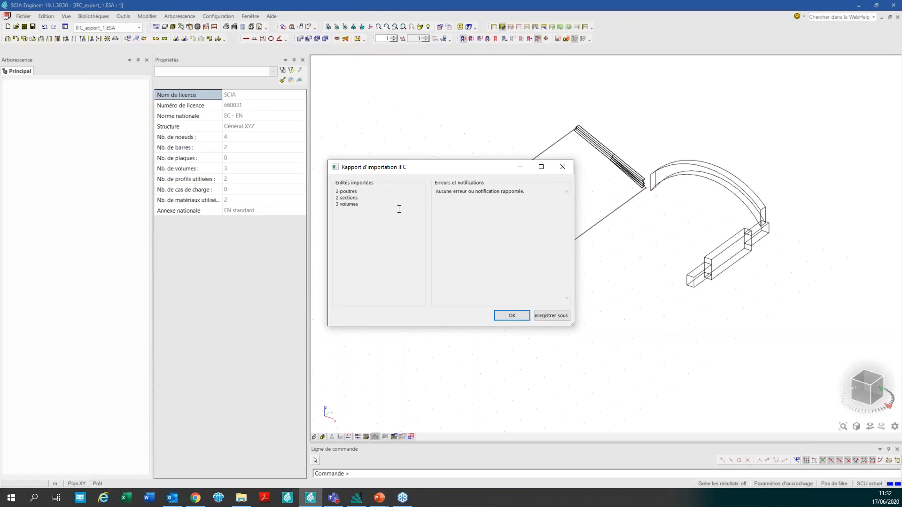
click(511, 315)
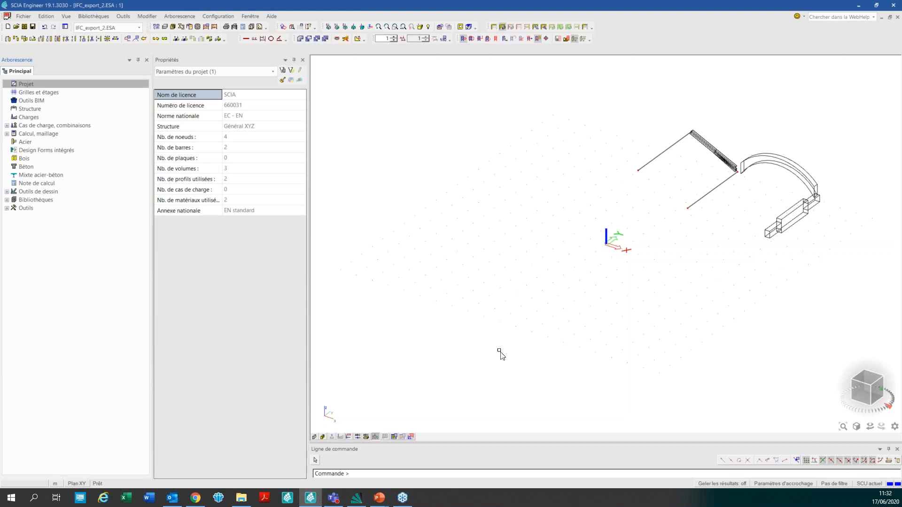
Switch to FZKViewer and open IFC_export_2.ifc, accepting the entity query and the Local CRS reference system
click(351, 503)
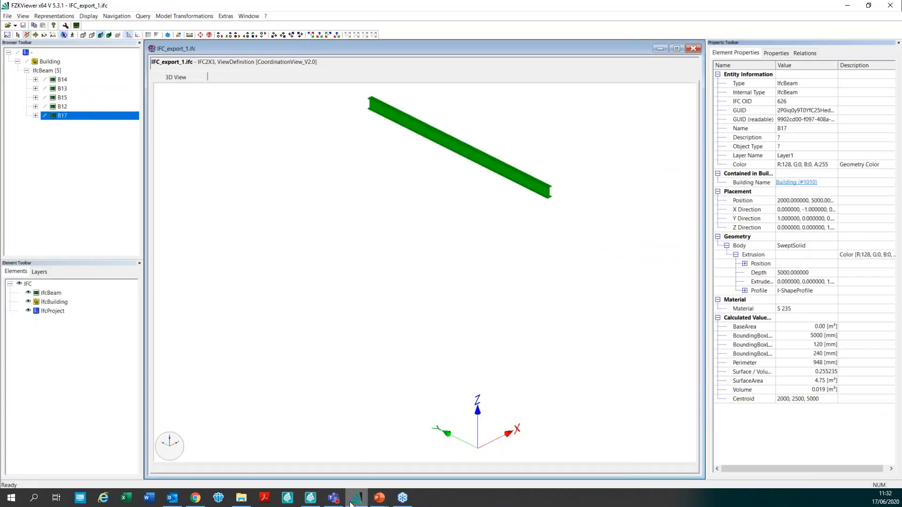
click(8, 16)
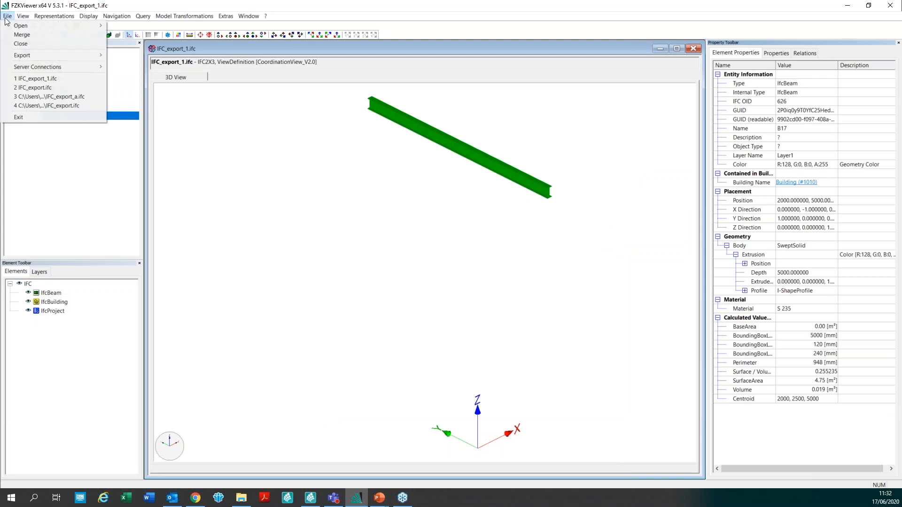
mouse_move(23, 27)
click(149, 33)
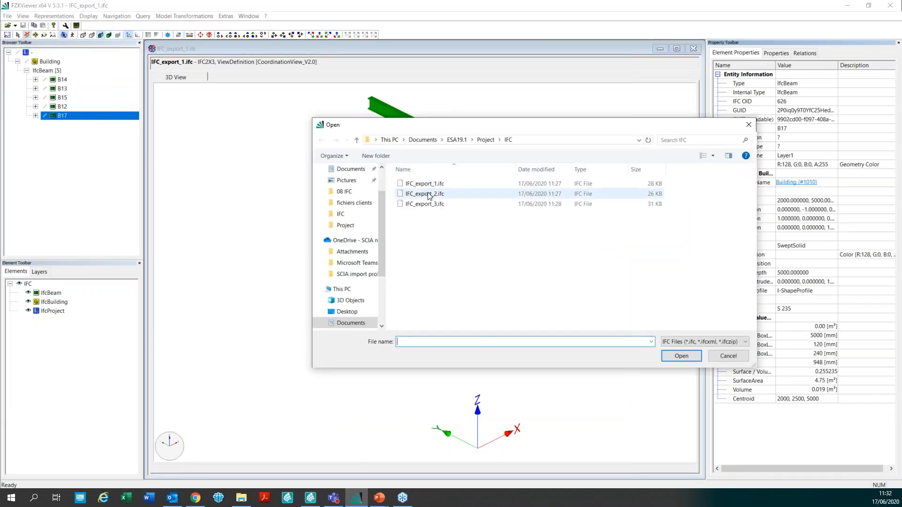
click(693, 355)
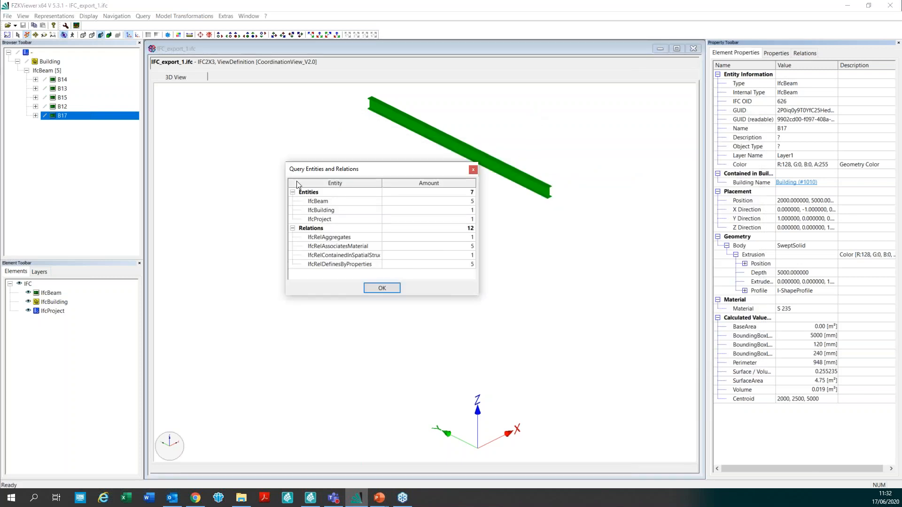
click(381, 287)
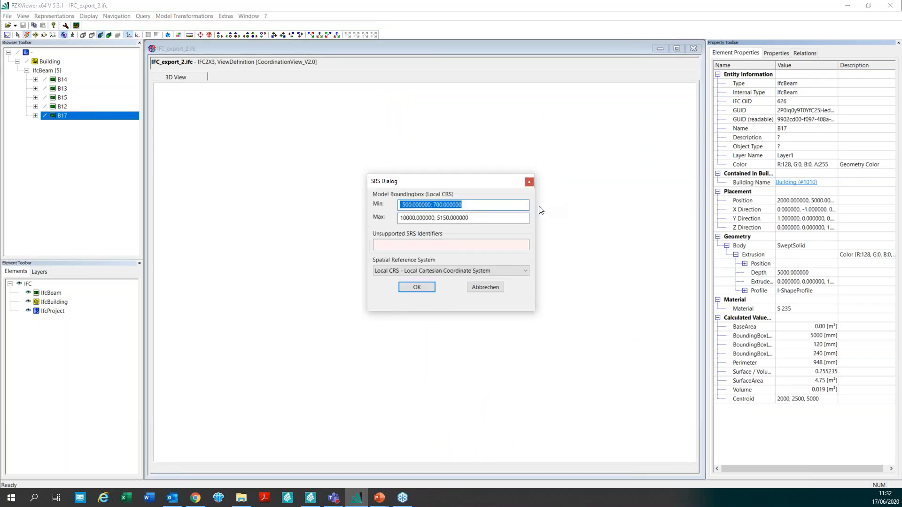
click(422, 285)
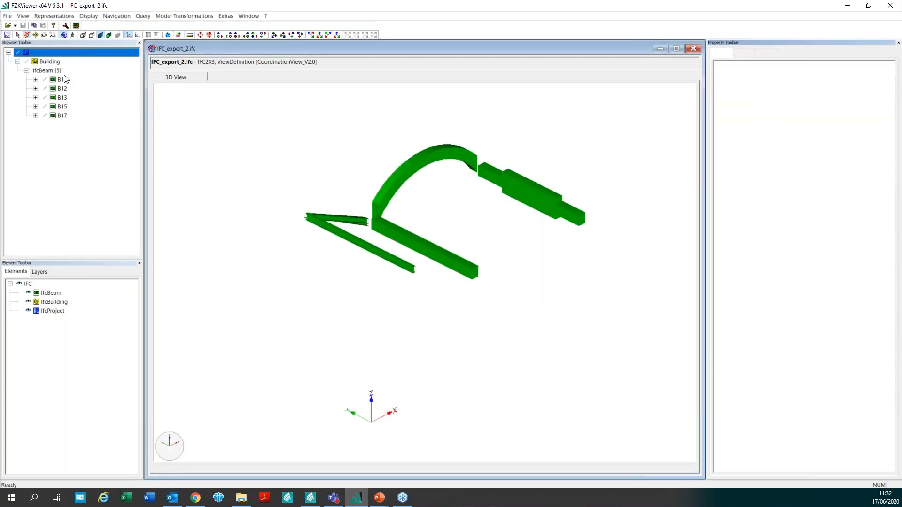
Examine the body representation and its set of geometries for beams B14 and B12
click(62, 79)
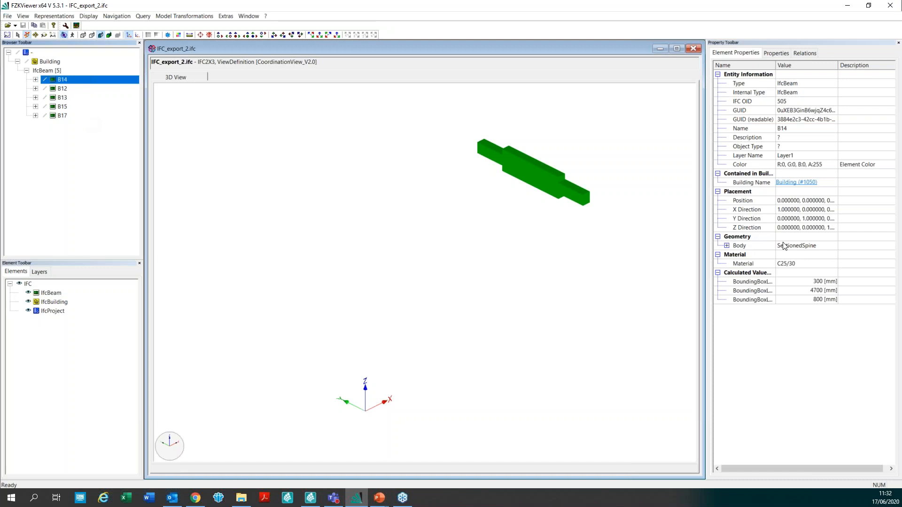
click(726, 245)
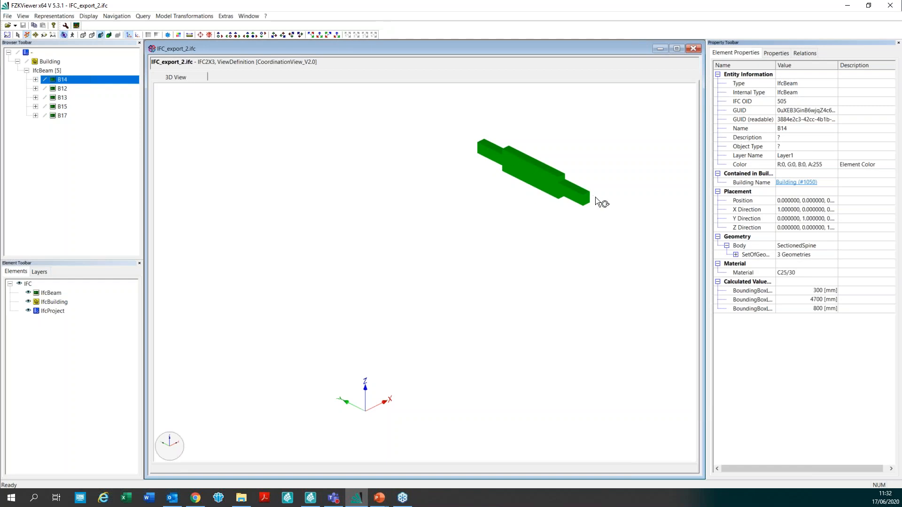
click(99, 88)
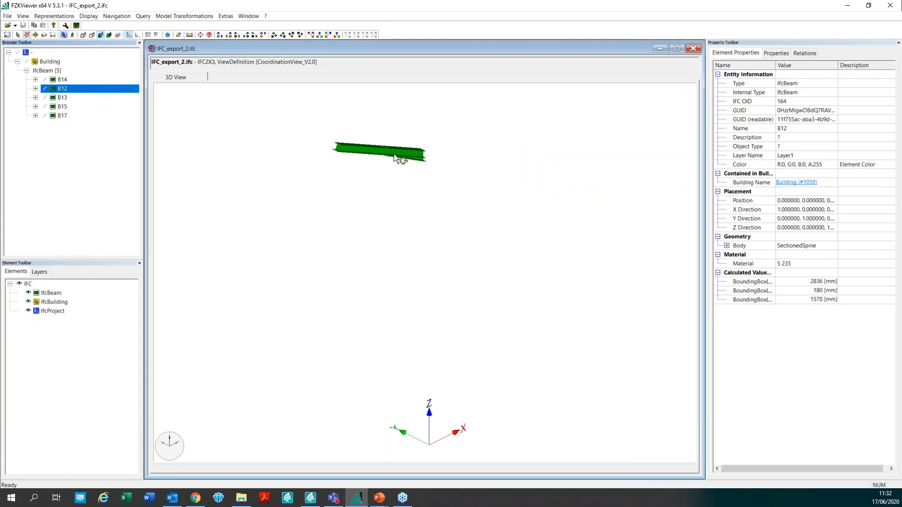
mouse_move(397, 157)
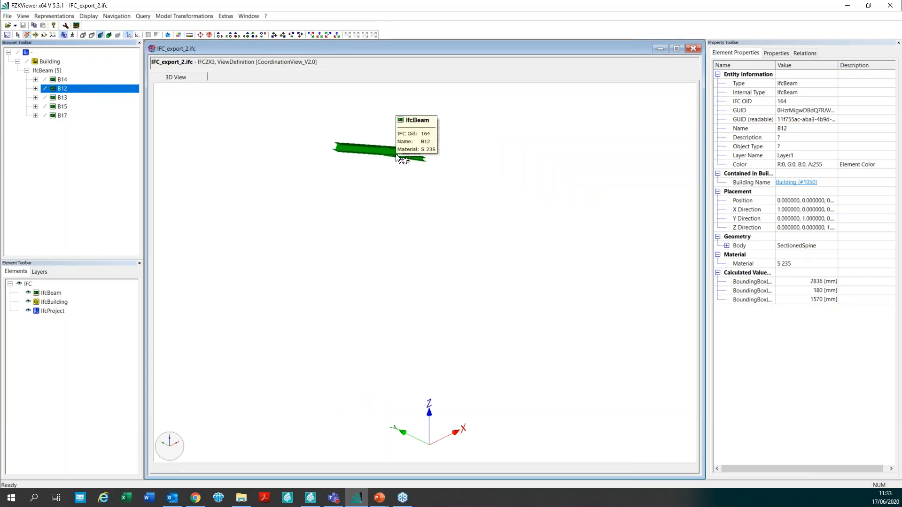
click(726, 245)
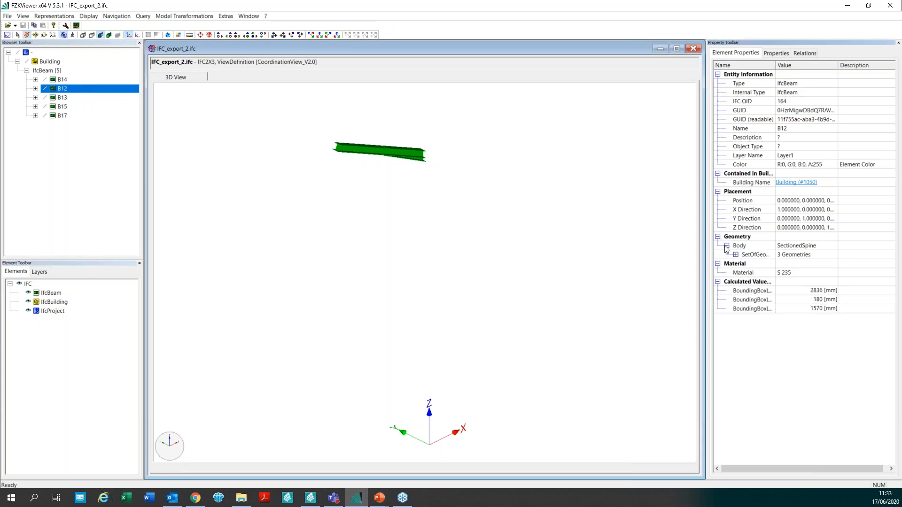
click(734, 254)
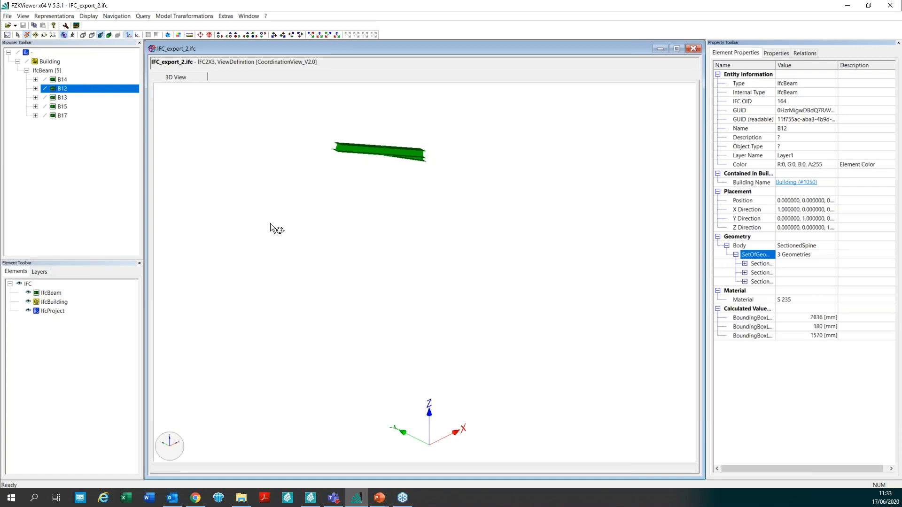
Examine the body geometry type in the element properties of beams B13, B15 and B17
click(62, 97)
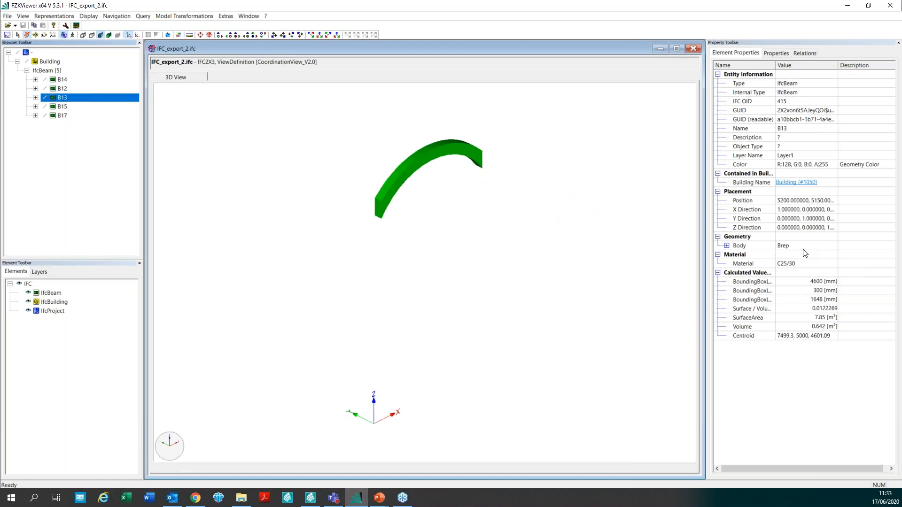
click(98, 108)
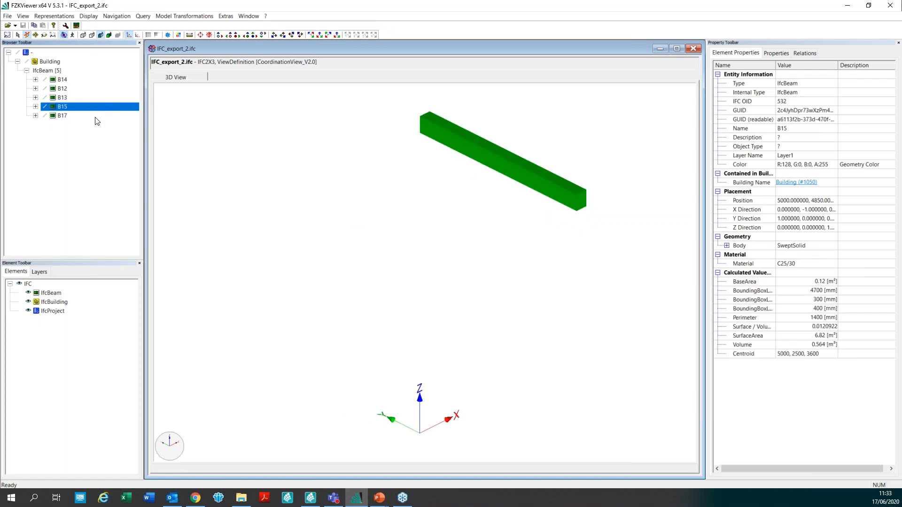
click(96, 117)
click(101, 108)
Switch to SCIA Engineer and import IFC_export_3.ifc with geometry as elements, accepting the import options and the import report
click(311, 497)
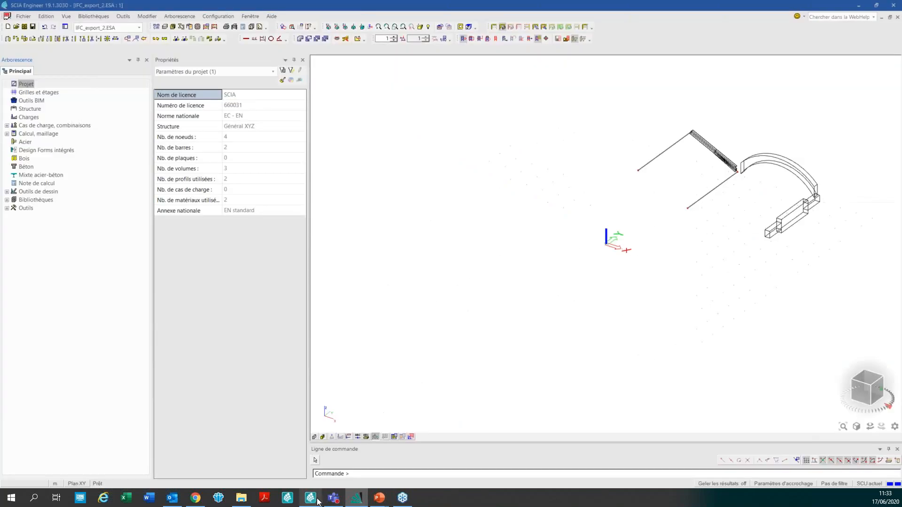
click(23, 17)
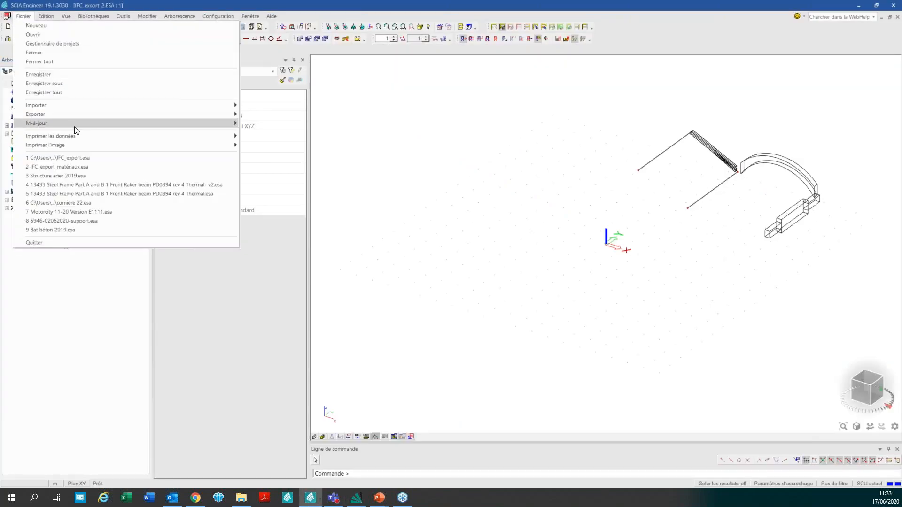
mouse_move(170, 107)
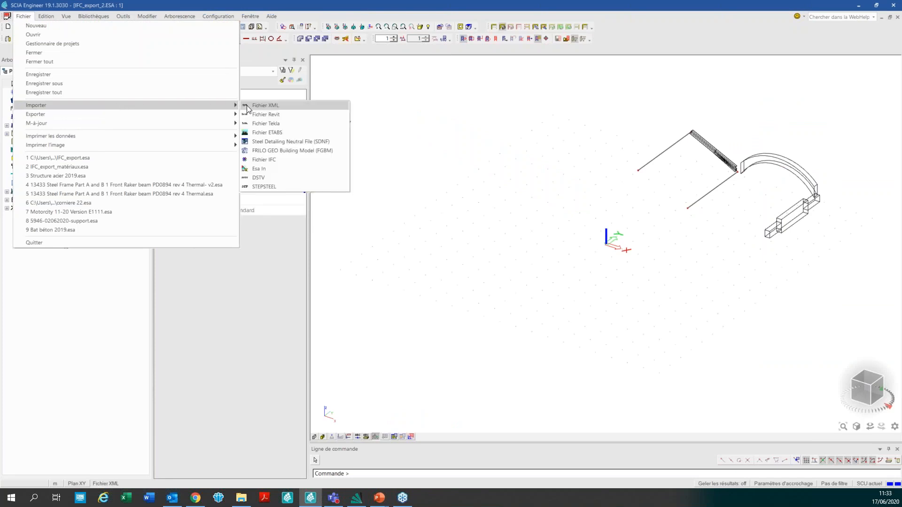
click(284, 161)
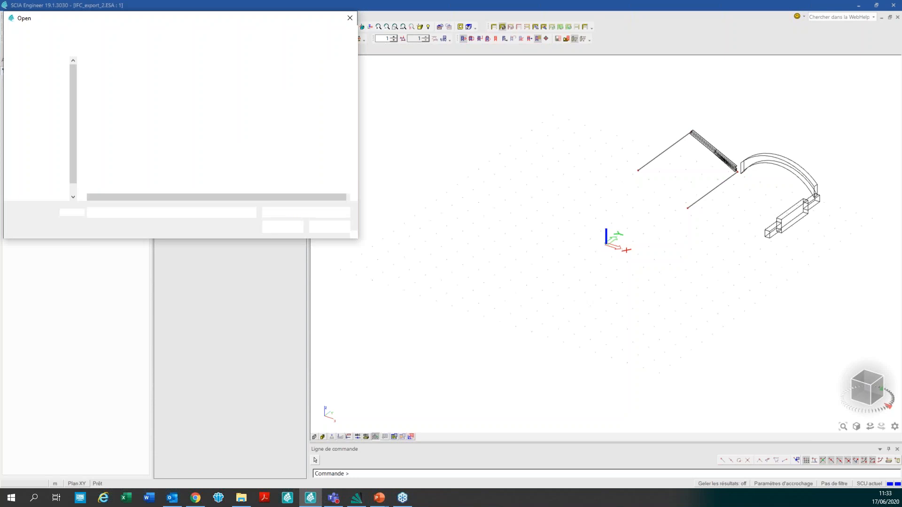
click(163, 78)
double_click(163, 78)
click(178, 97)
click(283, 222)
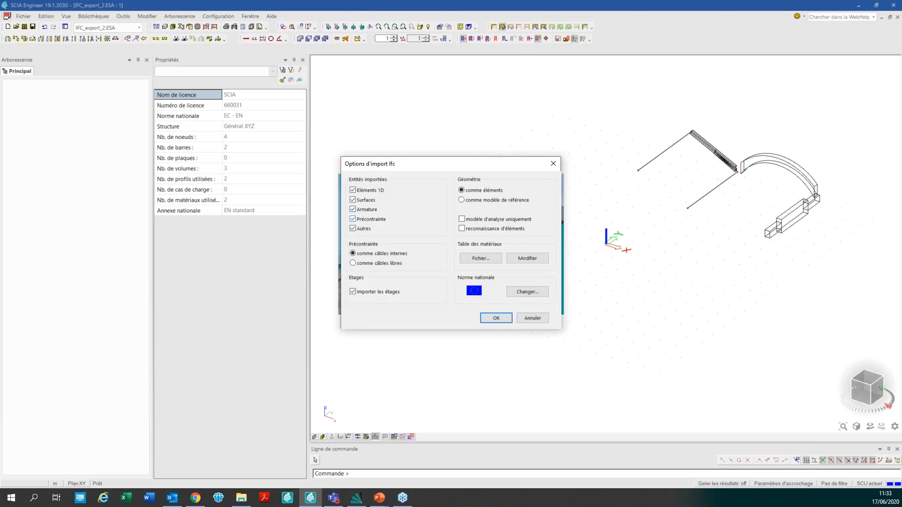
click(500, 317)
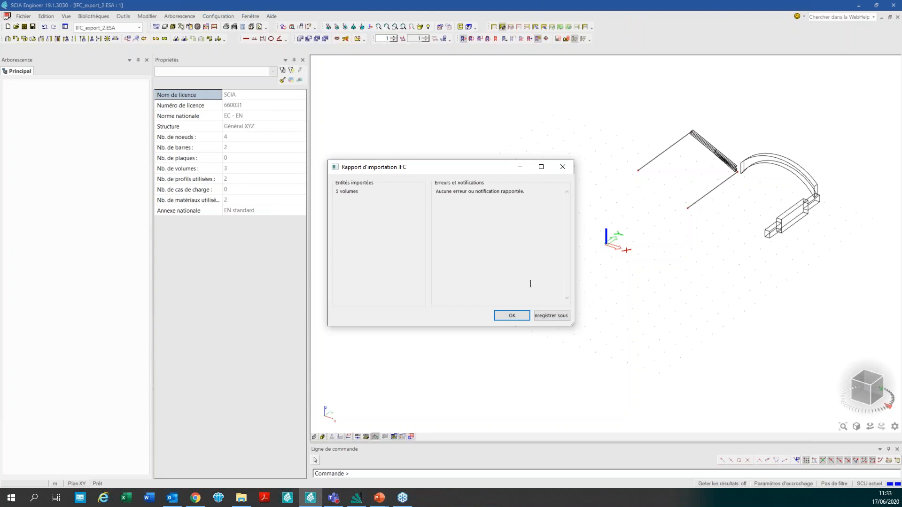
click(514, 316)
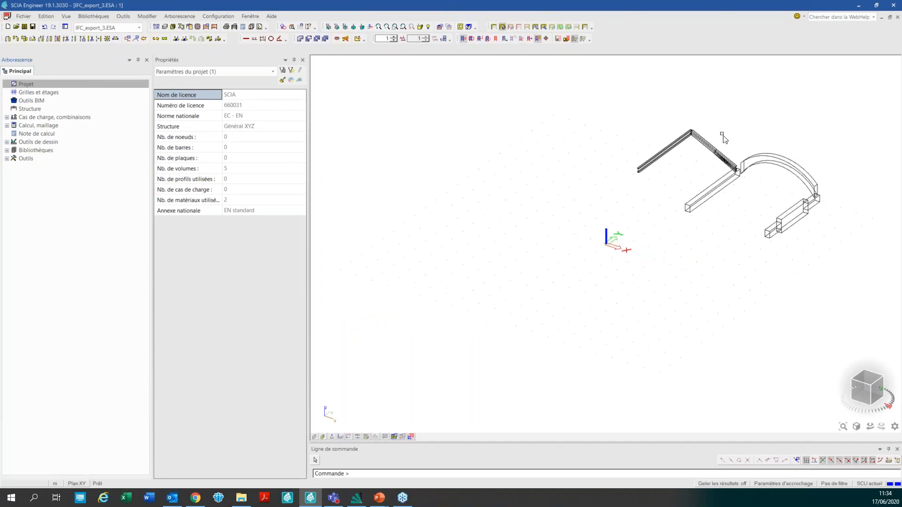
Inspect the properties of the reimported volumes B17 and B15, clearing the selection after each
scroll(776, 140, up, 3)
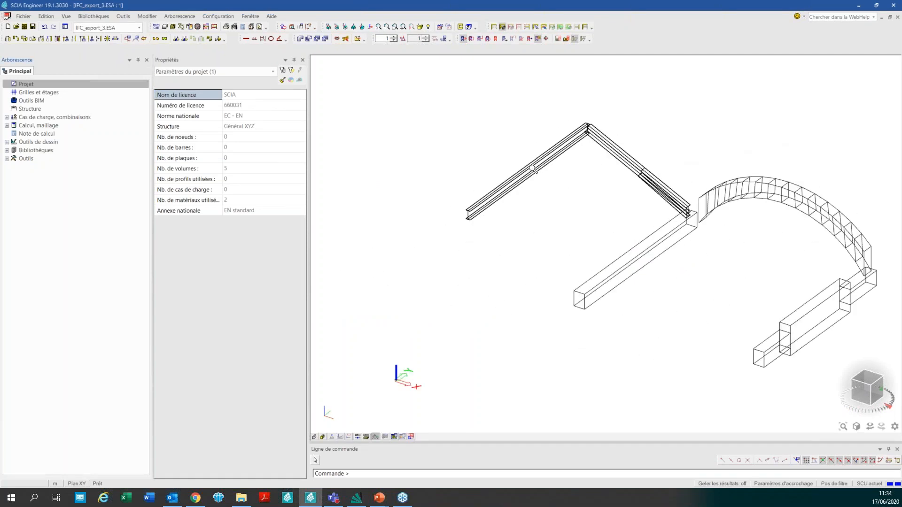
click(521, 177)
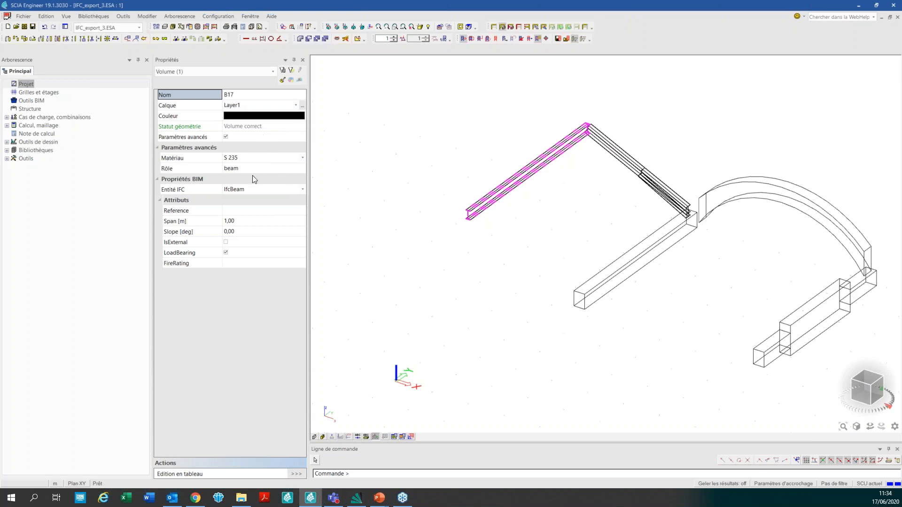
key(Escape)
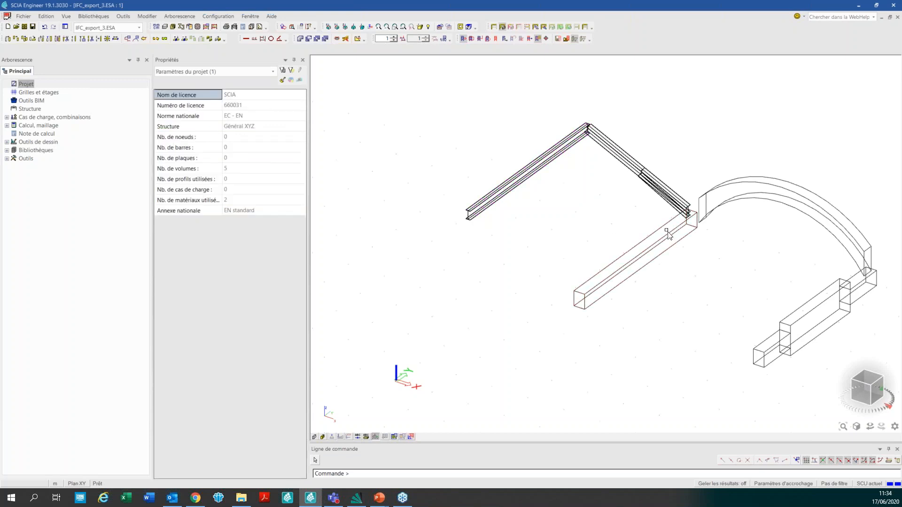
click(666, 236)
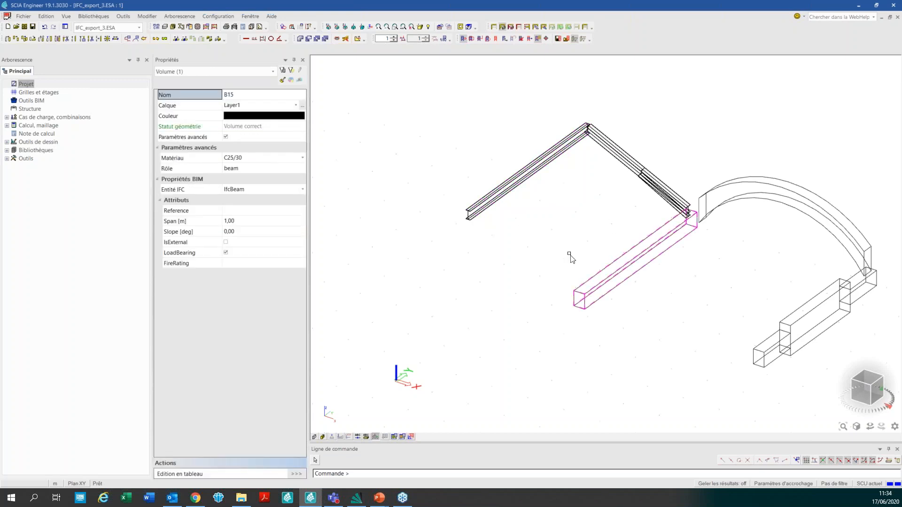
key(Escape)
Switch to FZKViewer and open IFC_export_3.ifc, accepting the summary of entities and relations
click(356, 498)
click(7, 16)
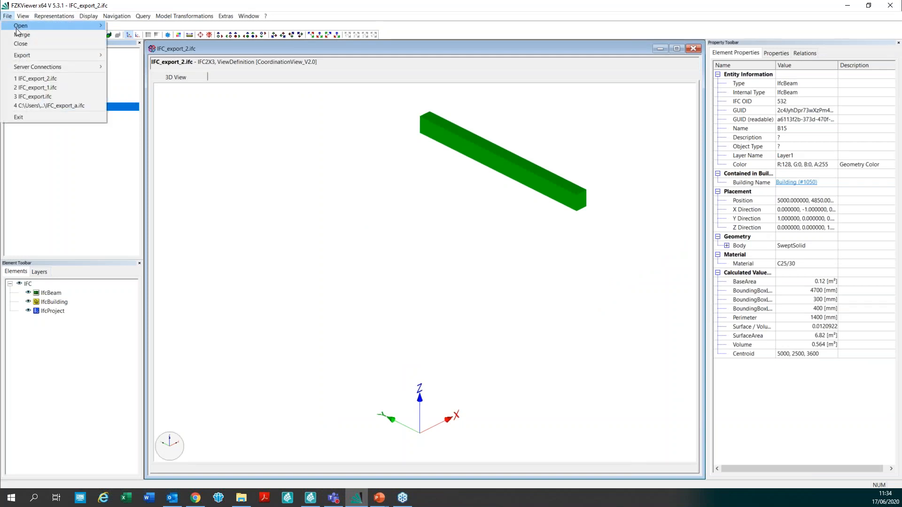
mouse_move(64, 26)
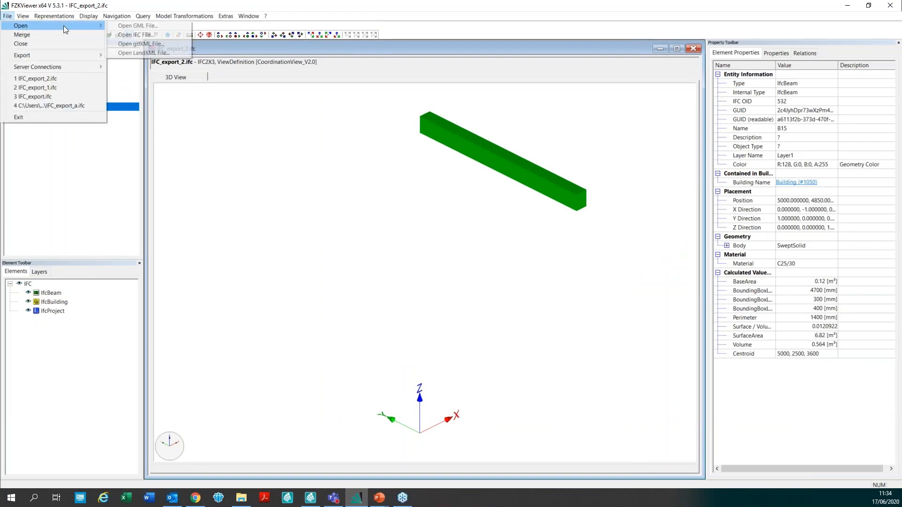
click(136, 36)
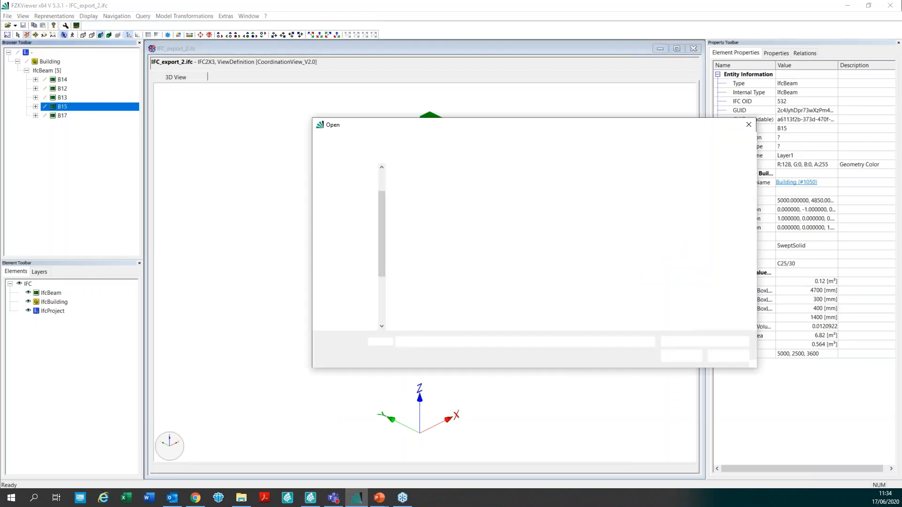
click(442, 205)
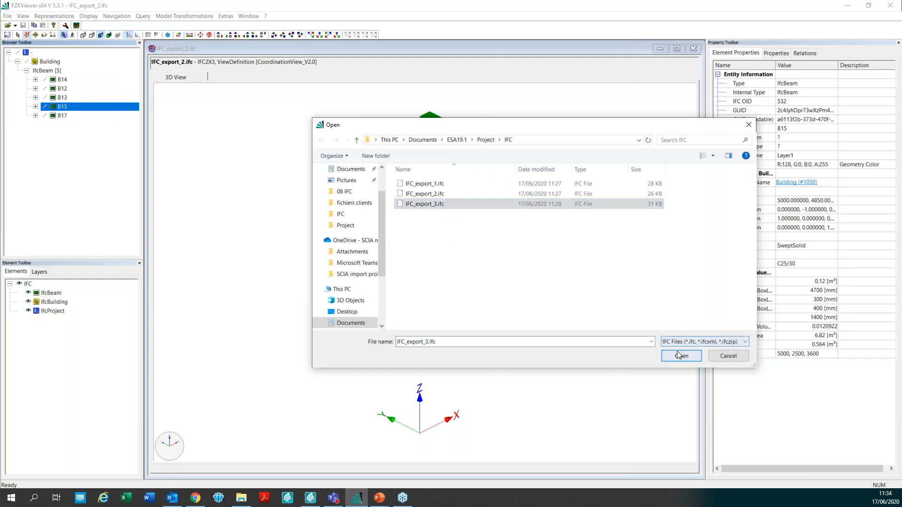
click(681, 355)
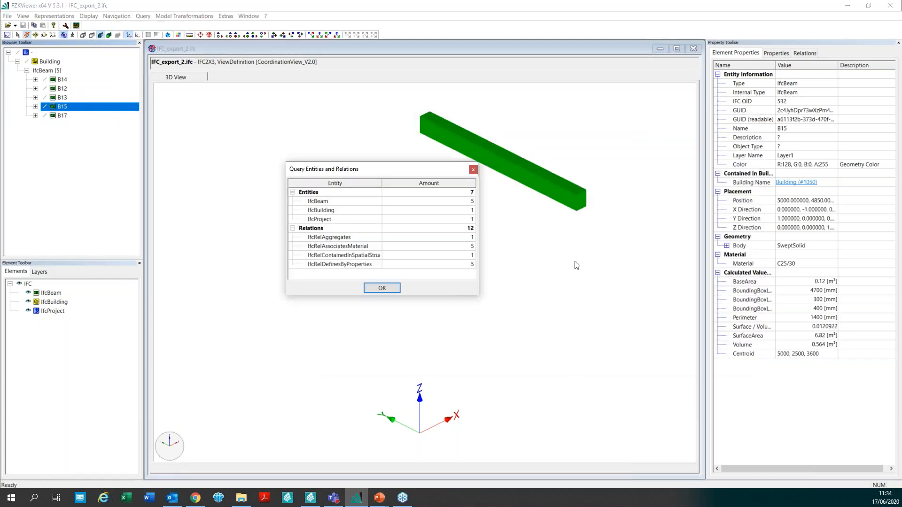
click(383, 287)
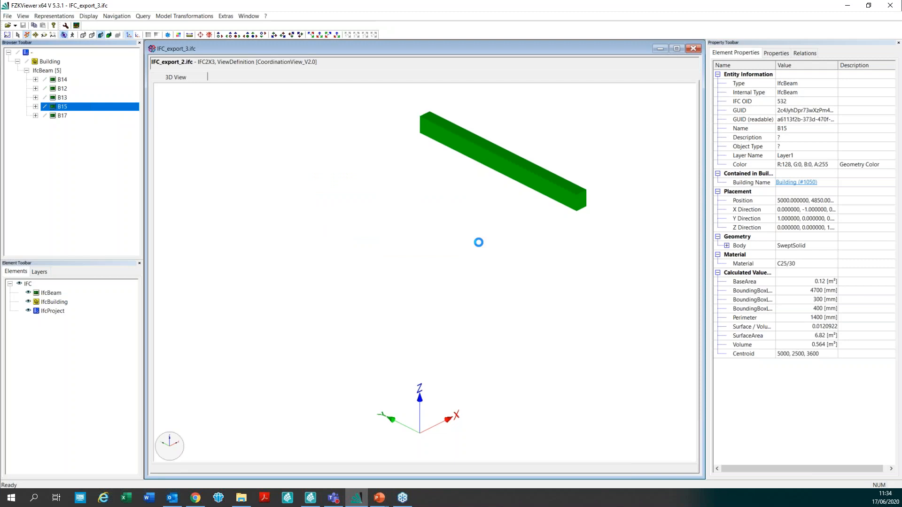
click(424, 289)
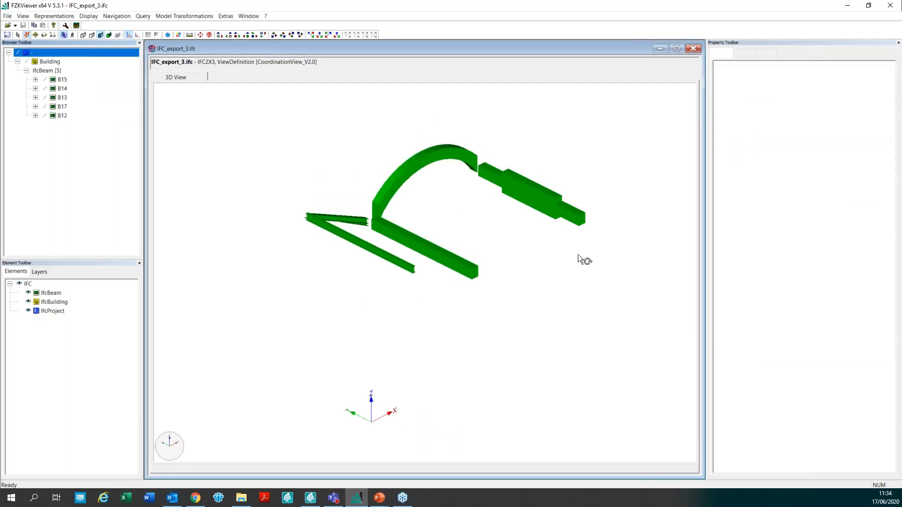
Examine the body geometry type in the element properties of beams B15, B14, B13, B17 and B12
click(88, 83)
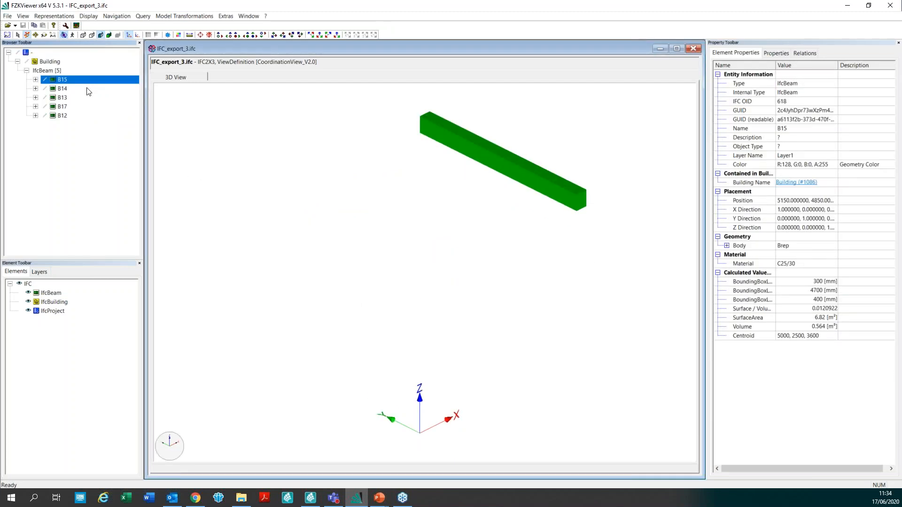
click(87, 89)
click(86, 99)
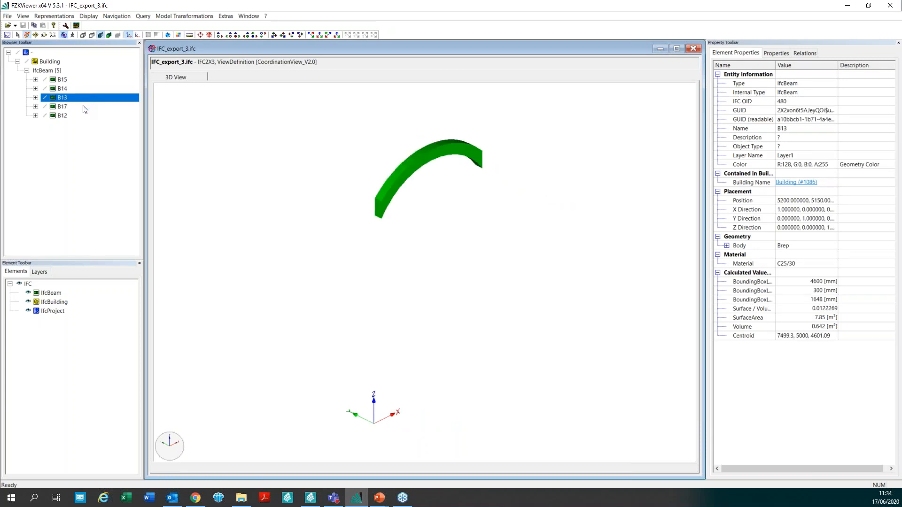
click(84, 107)
click(84, 115)
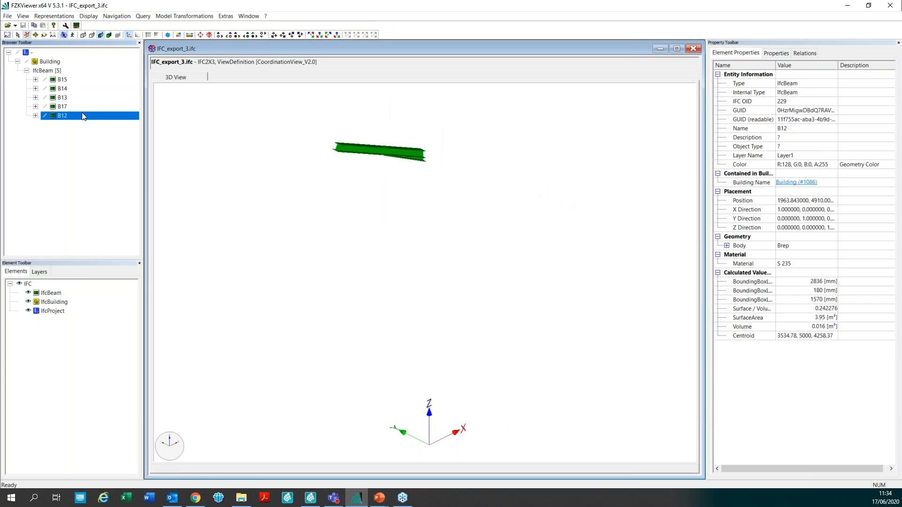
Switch to the PowerPoint slide show and advance to the slide on IFC property sets
click(380, 498)
click(384, 476)
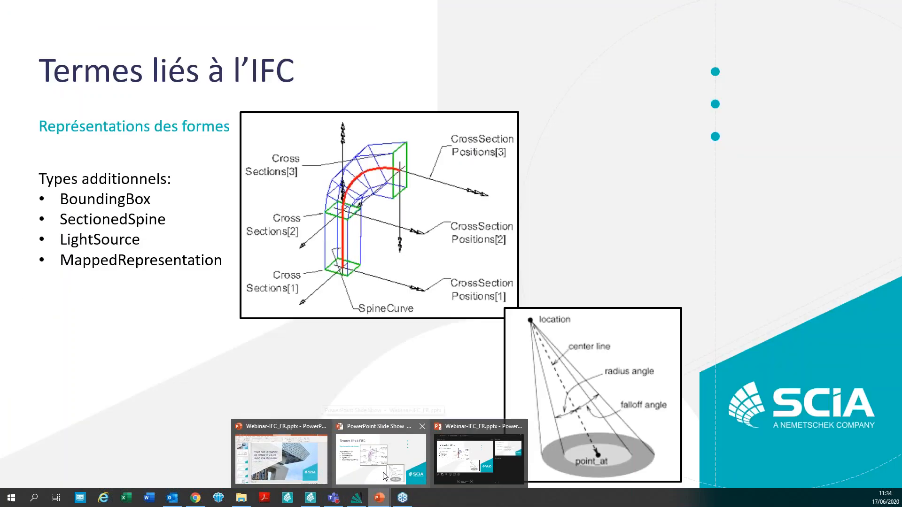
key(Right)
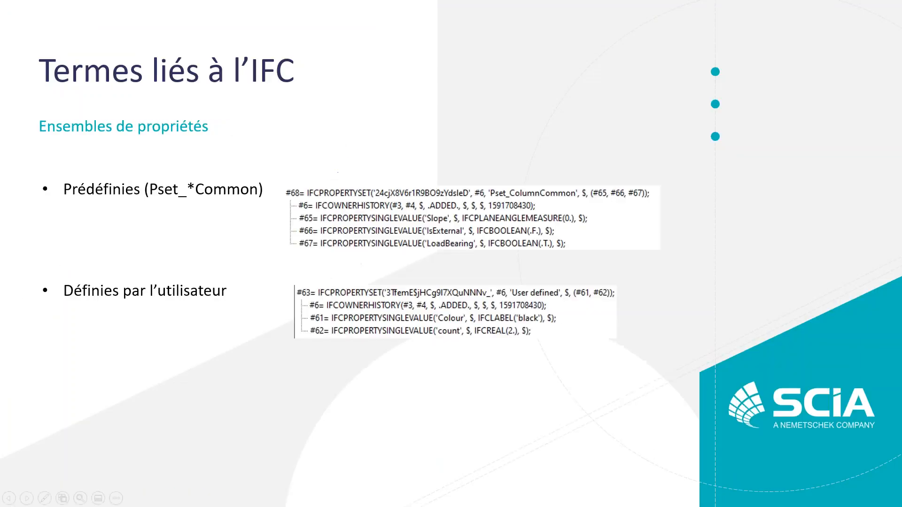
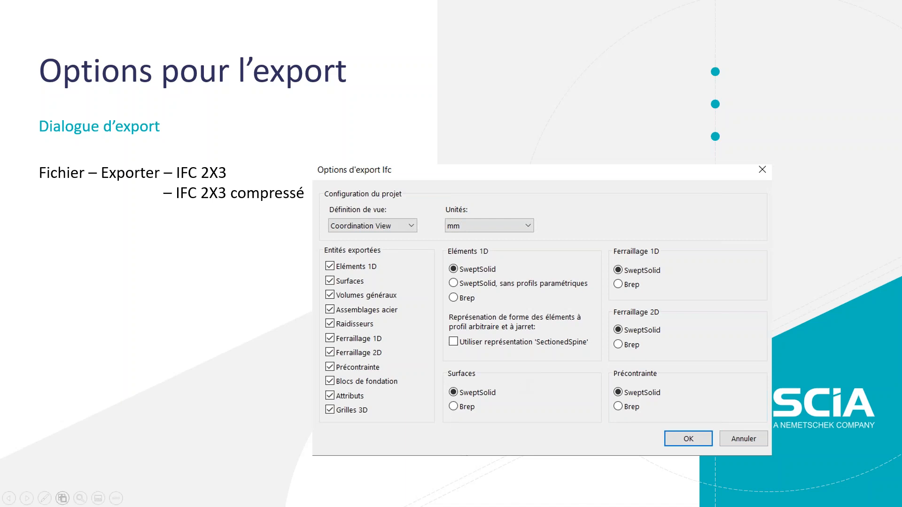
Switch to SCIA Engineer, bring up the IFC_export.esa project and clear the current selection
key(alt+Tab)
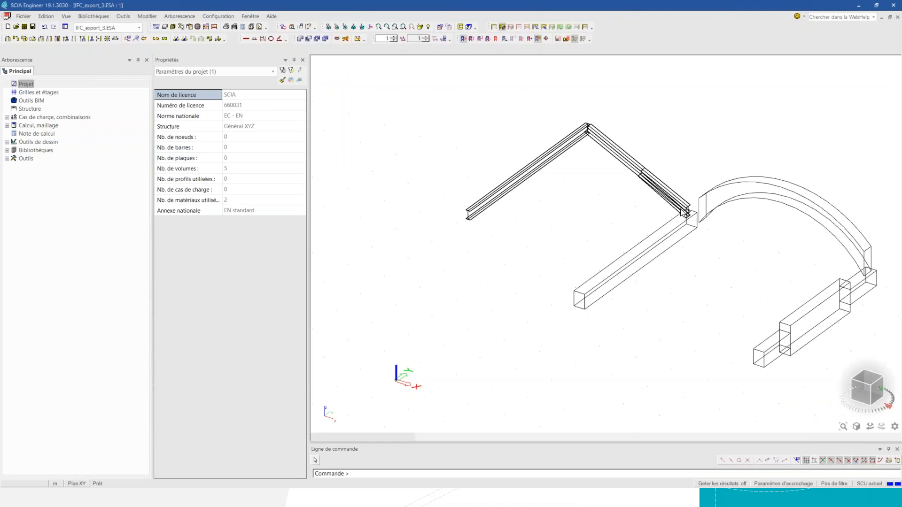
click(111, 27)
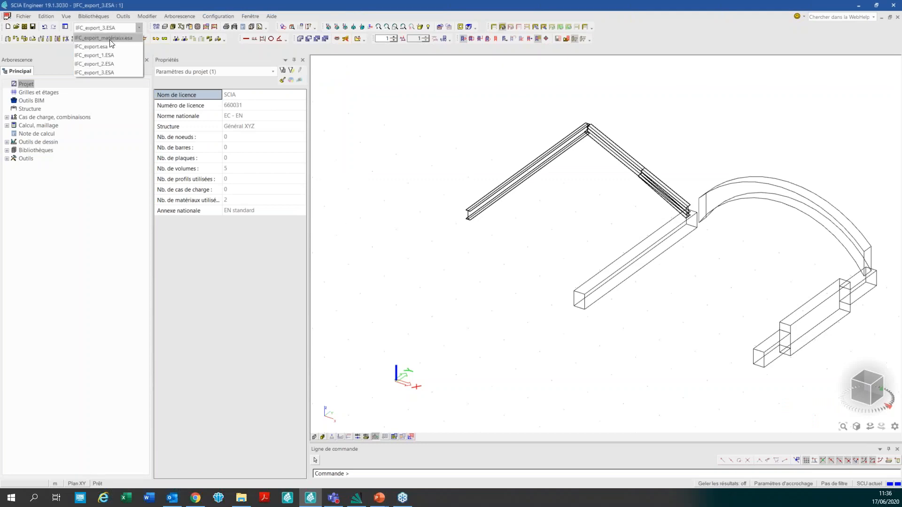
click(111, 46)
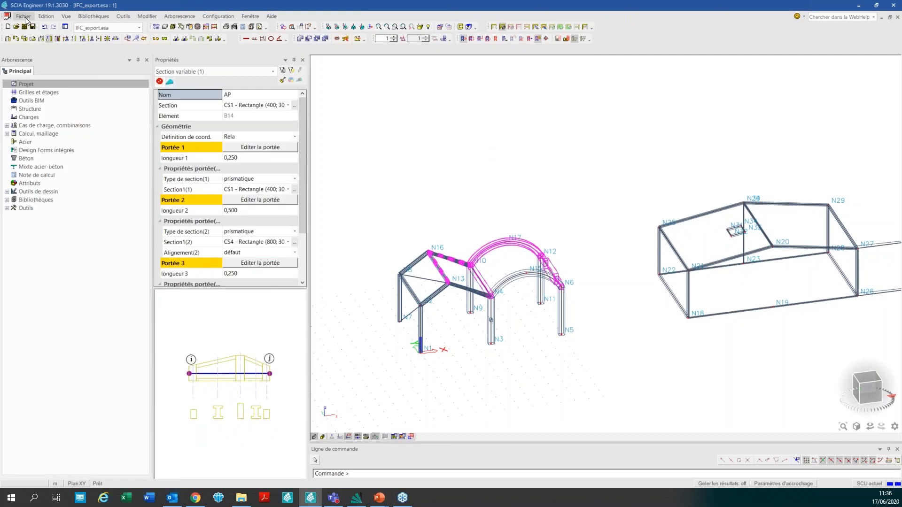
click(545, 238)
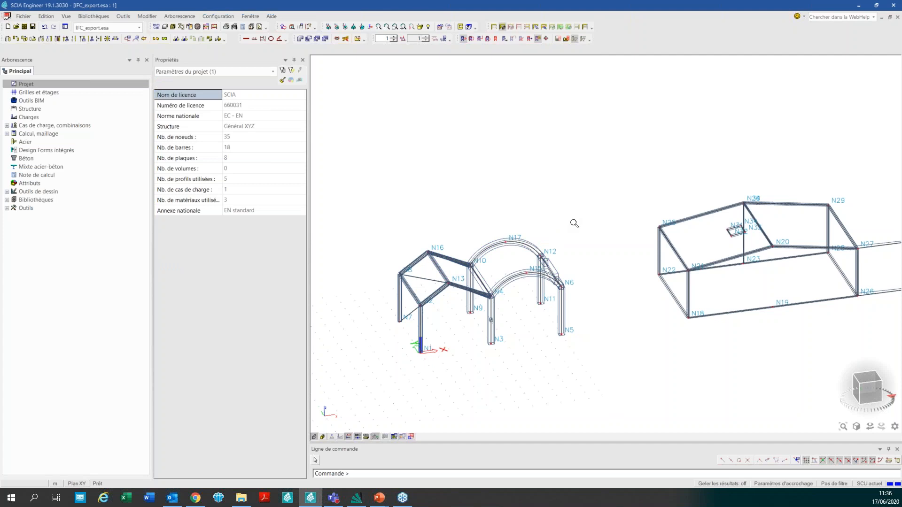
Start an IFC 2x3 export of the project, saving the file as IFC_export.ifc
click(24, 16)
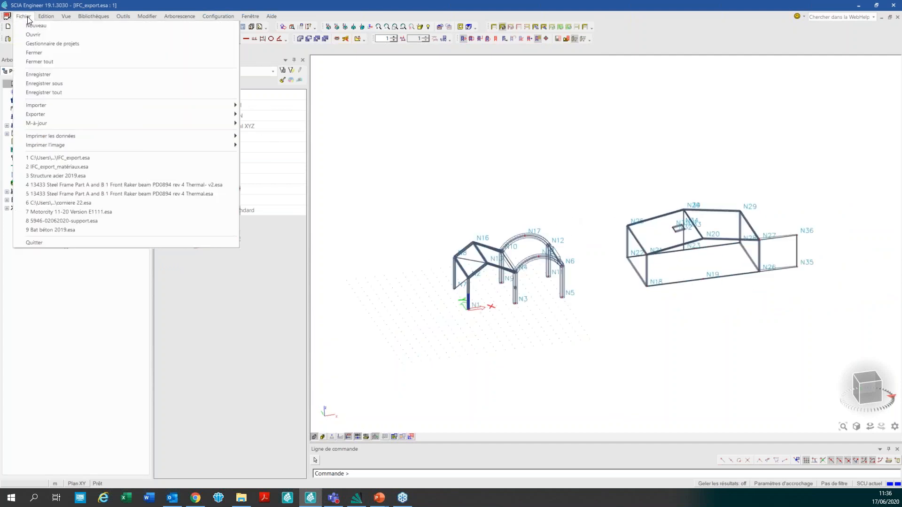
mouse_move(44, 115)
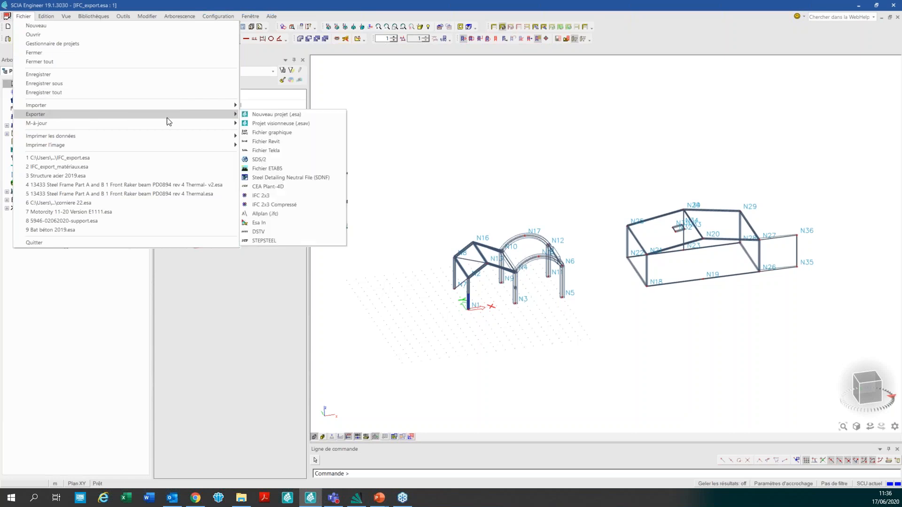
click(276, 195)
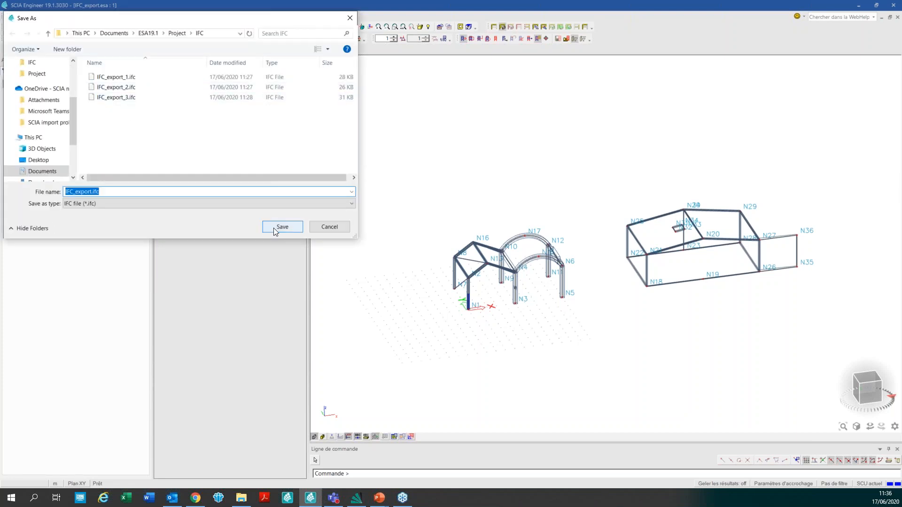
click(282, 227)
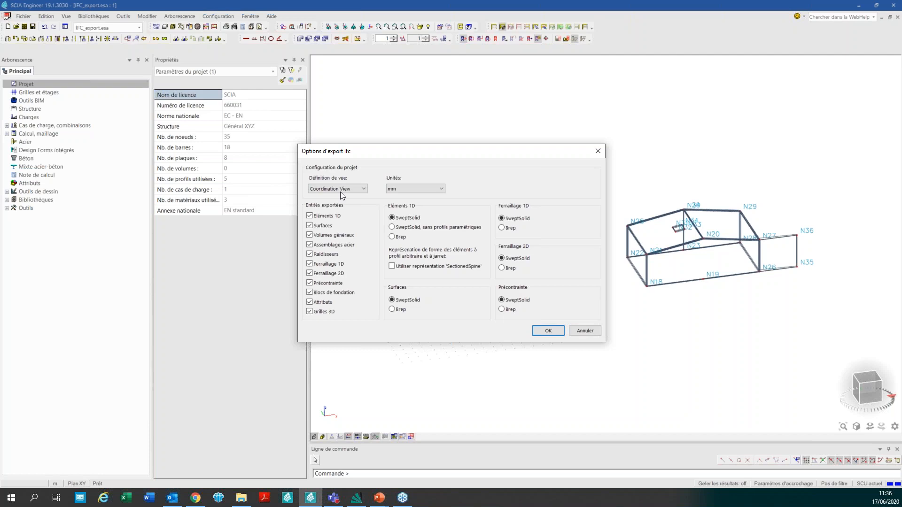
Try the Simplified View definition in the IFC export options, restoring Coordination View
click(352, 190)
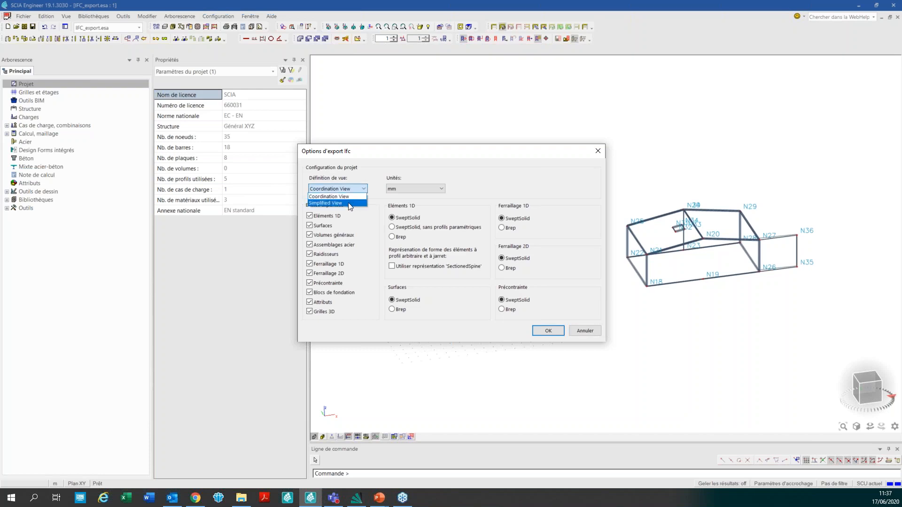
click(350, 203)
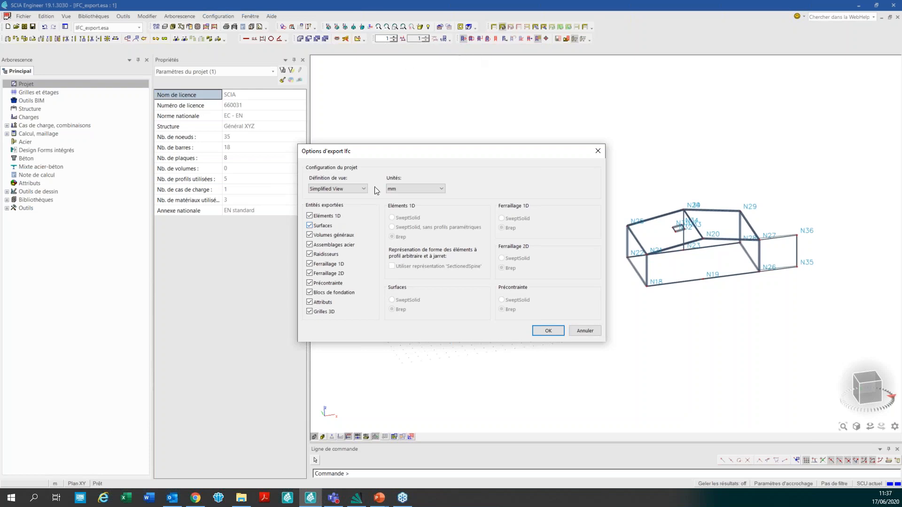
click(358, 188)
click(350, 196)
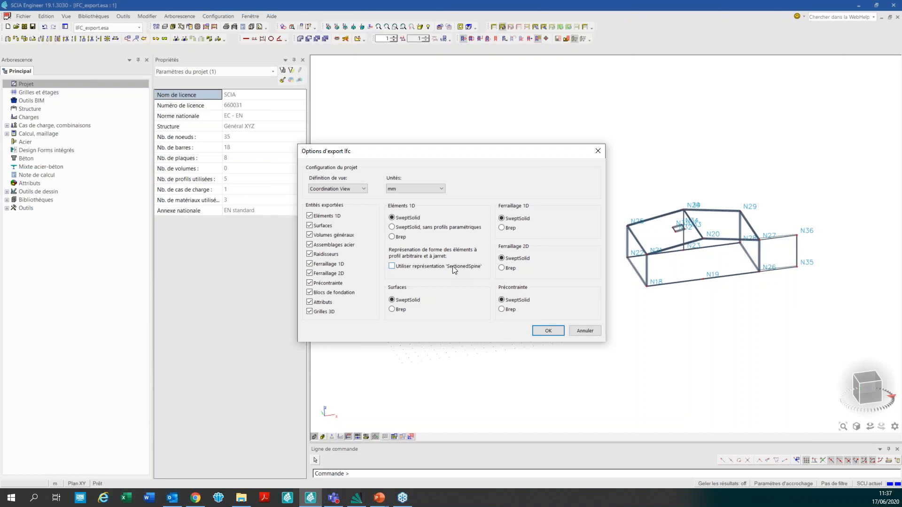
Review the available units, keep mm, run the IFC export, and read and close the export report
click(424, 189)
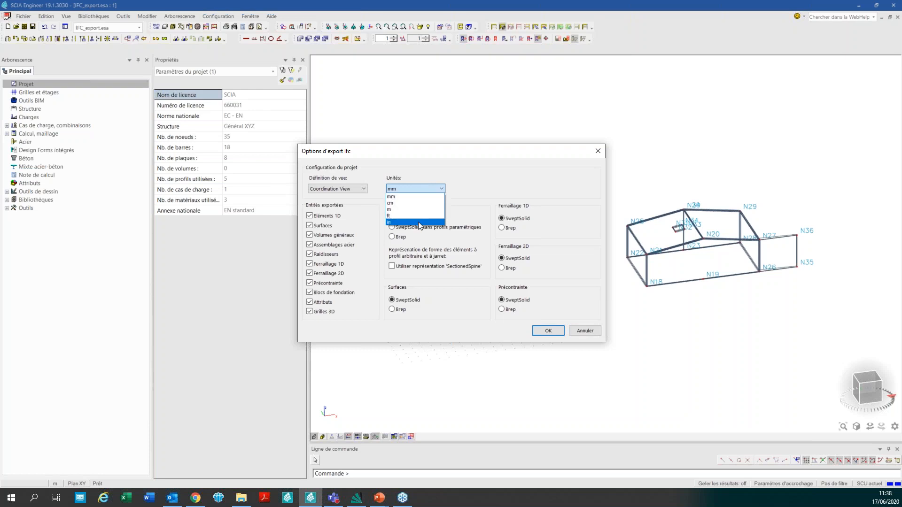
click(471, 208)
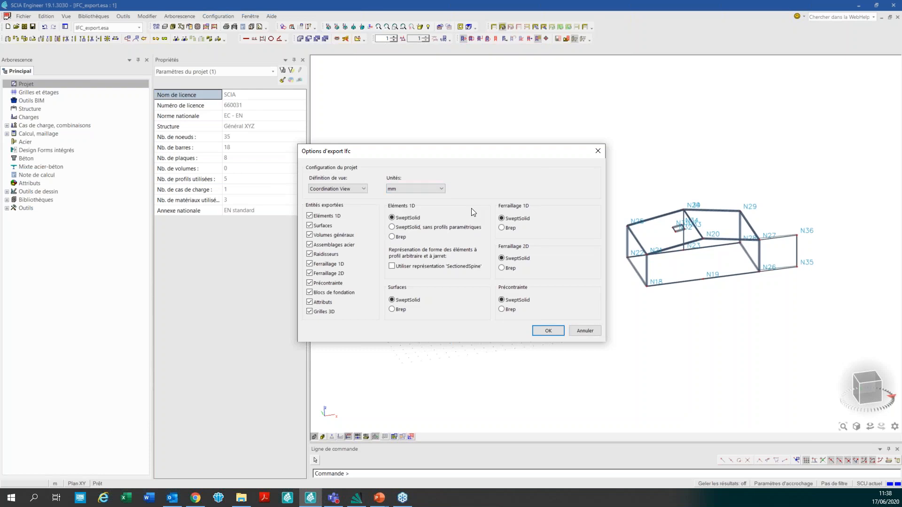
click(556, 331)
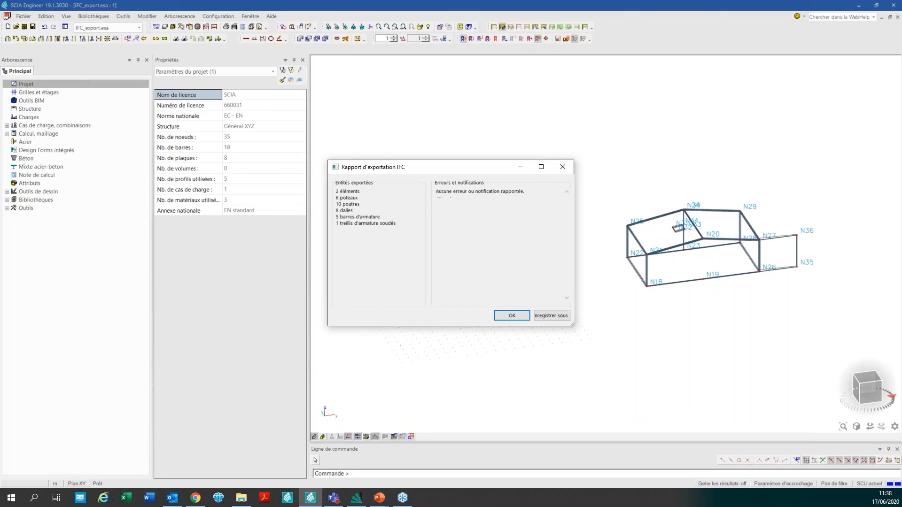
drag(436, 192, 469, 200)
click(507, 316)
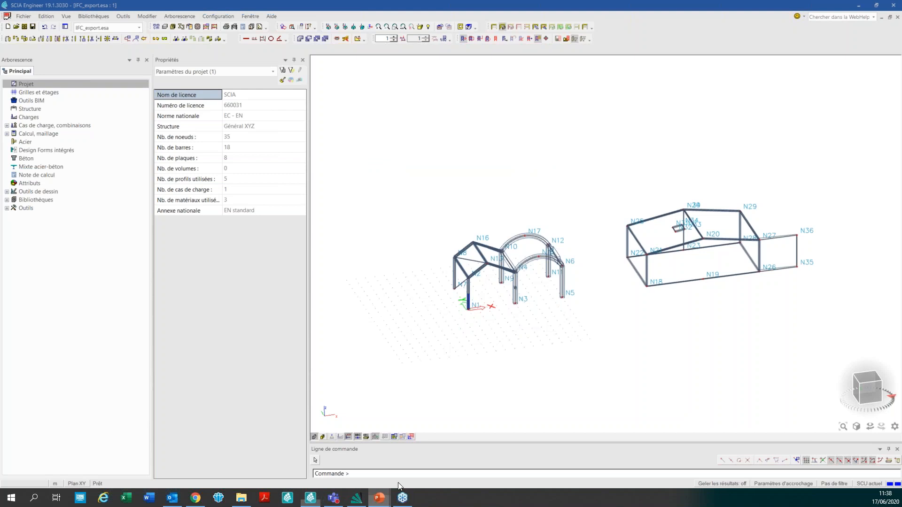
Return to the PowerPoint slide show and advance to the slide on BIM properties
mouse_move(379, 497)
click(405, 468)
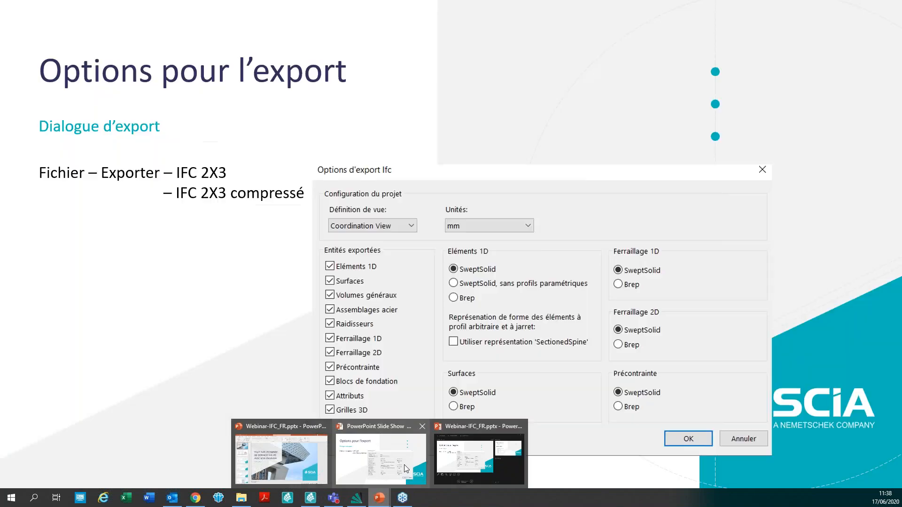
click(403, 239)
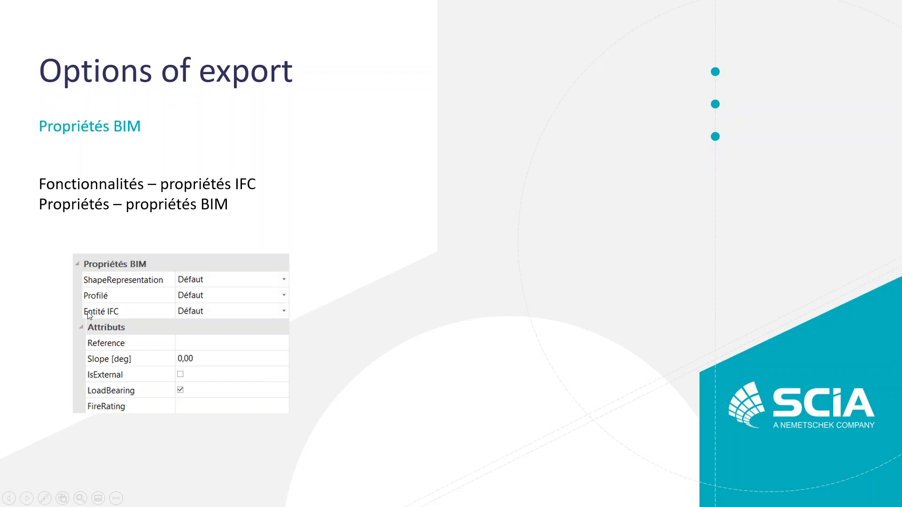
Switch to SCIA Engineer and enable the Propriétés IFC functionality in the project settings
key(alt+Tab)
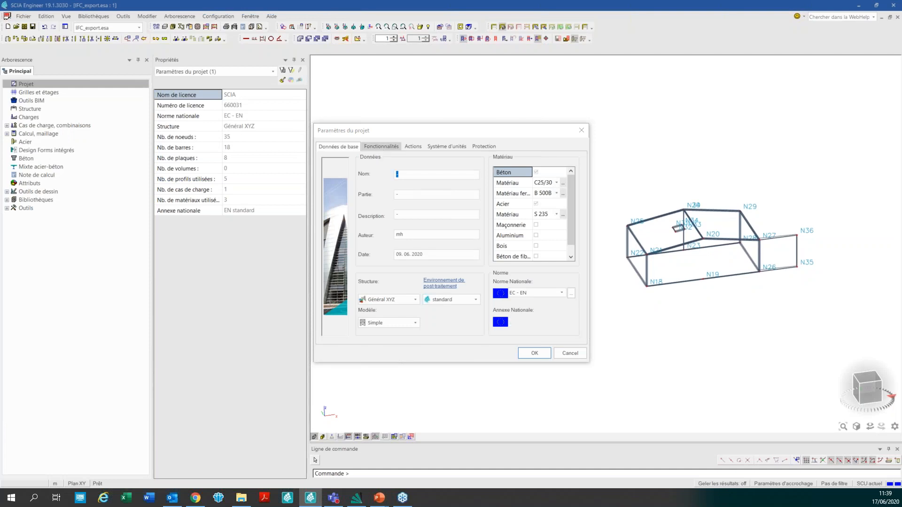
click(381, 146)
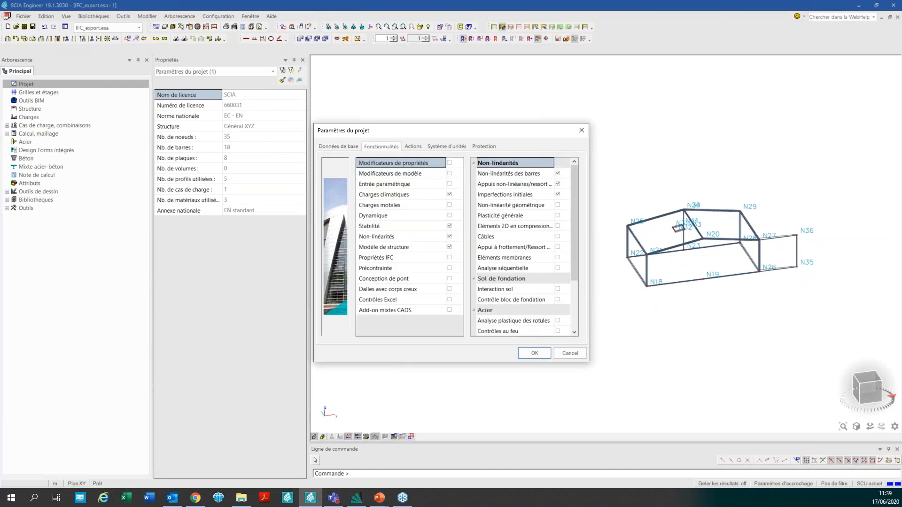
click(449, 257)
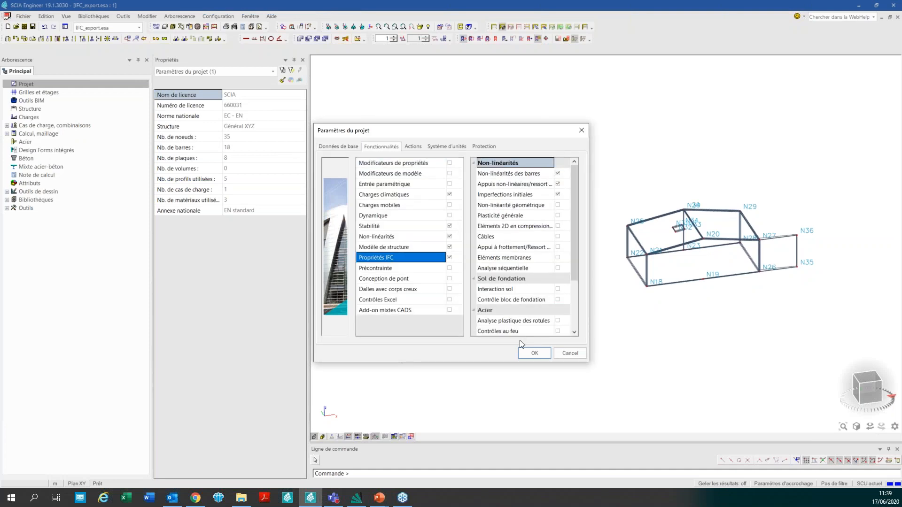
click(535, 353)
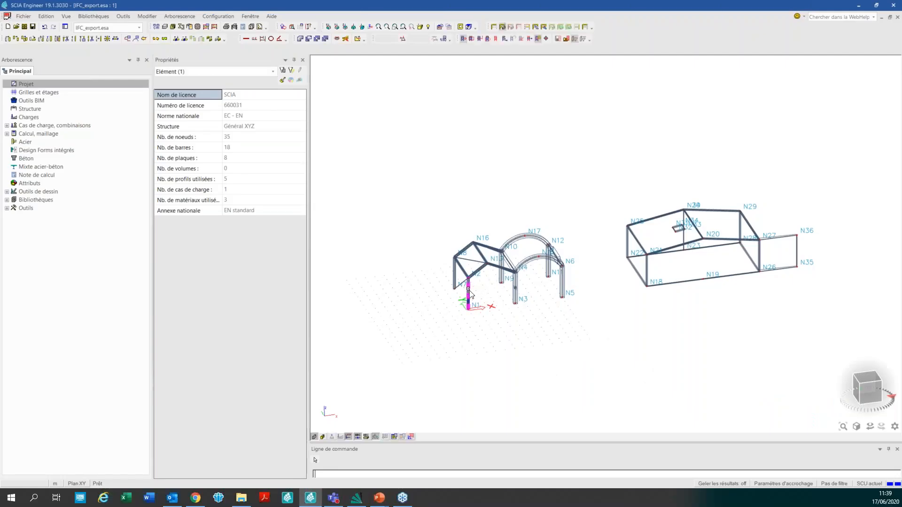
Examine the BIM properties of the column at node N1 and its ShapeRepresentation options, keeping Défaut
click(469, 290)
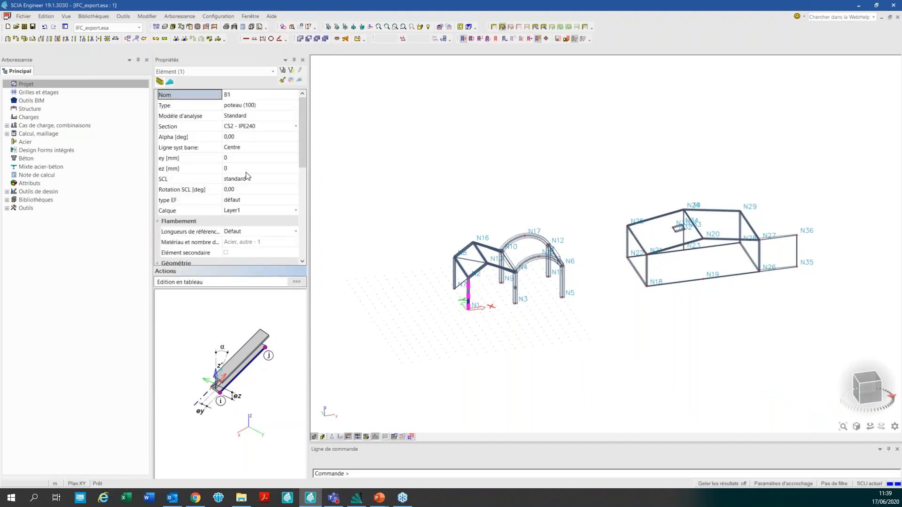
scroll(250, 181, down, 2)
scroll(250, 181, down, 3)
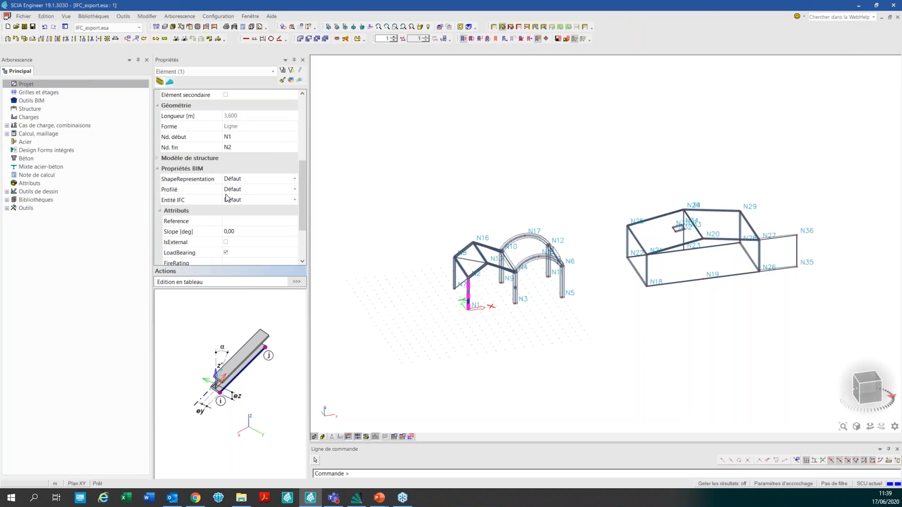
scroll(210, 257, down, 1)
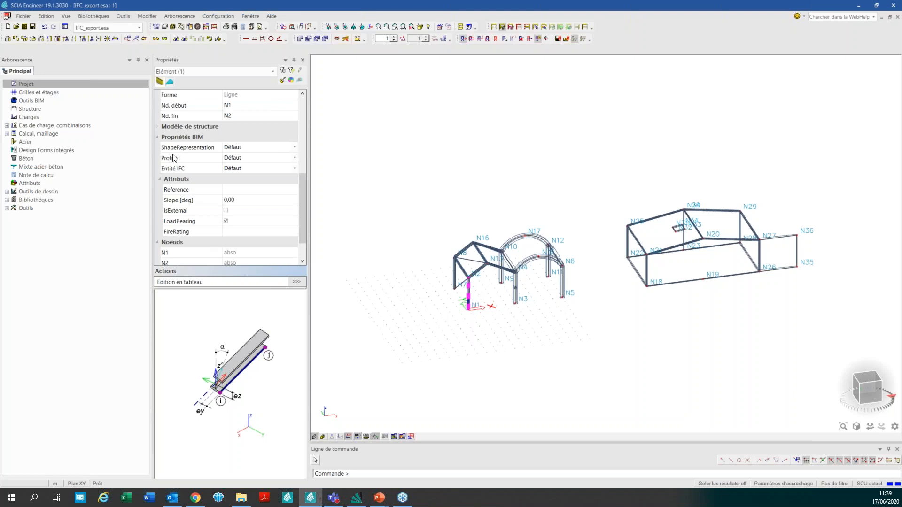
click(240, 147)
click(241, 147)
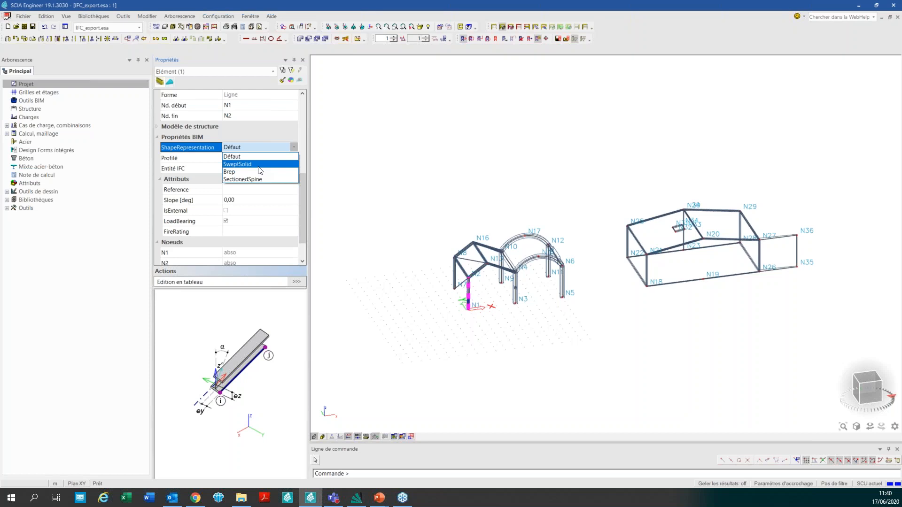
click(256, 156)
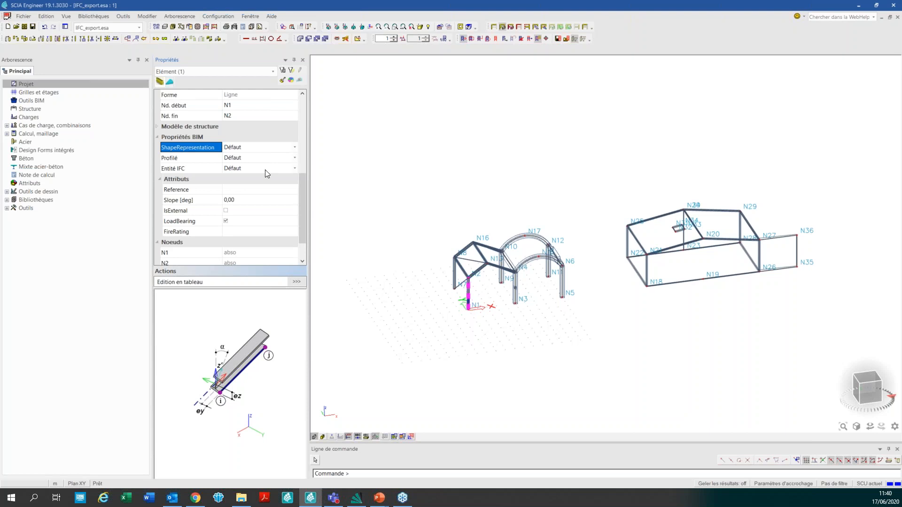
Review the column's Profilé setting and Entité IFC options without changing them, and clear the selection
click(277, 160)
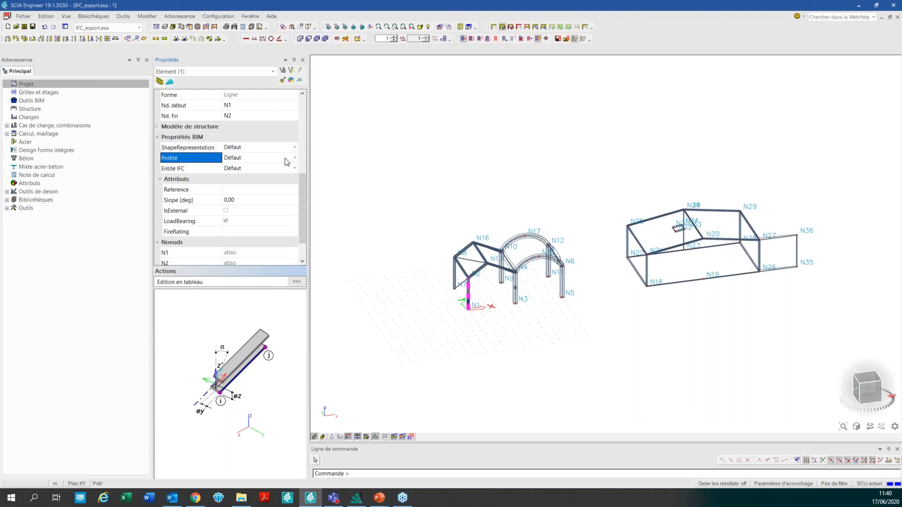
click(288, 159)
click(367, 158)
click(271, 171)
click(274, 171)
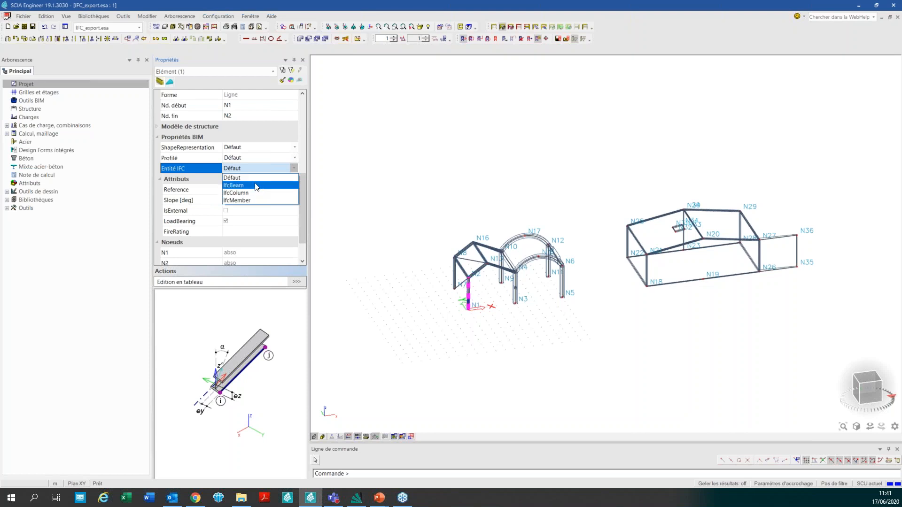
click(348, 180)
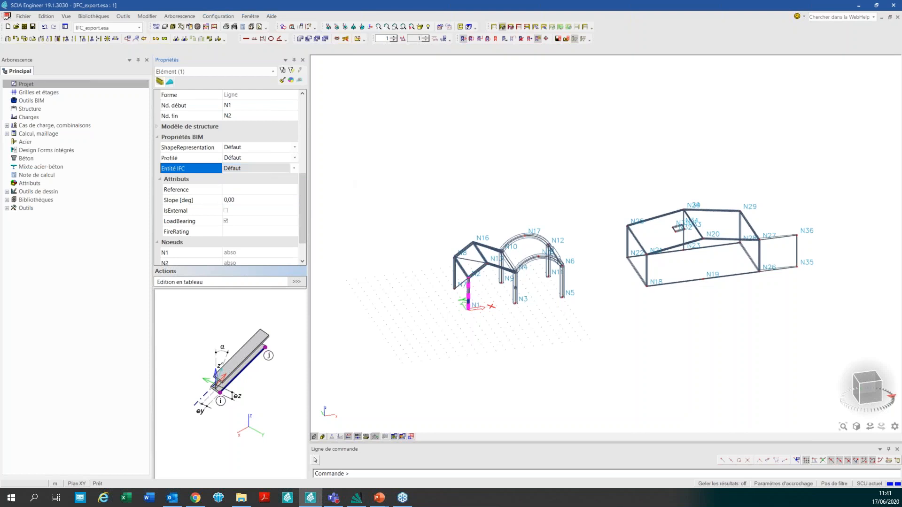
key(Escape)
Select the wall panel between nodes N18 and N22, review its Entité IFC options, and clear the selection
click(634, 272)
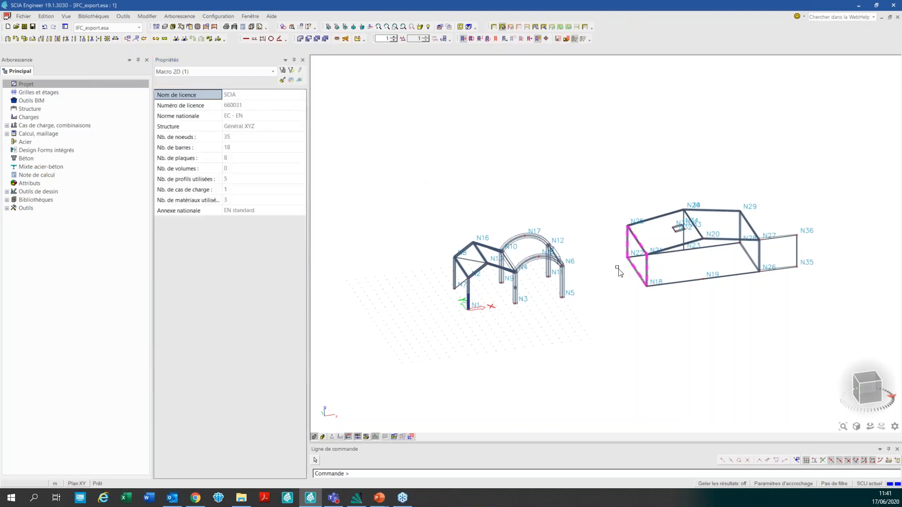
scroll(241, 185, down, 6)
scroll(242, 206, up, 4)
click(244, 220)
click(247, 221)
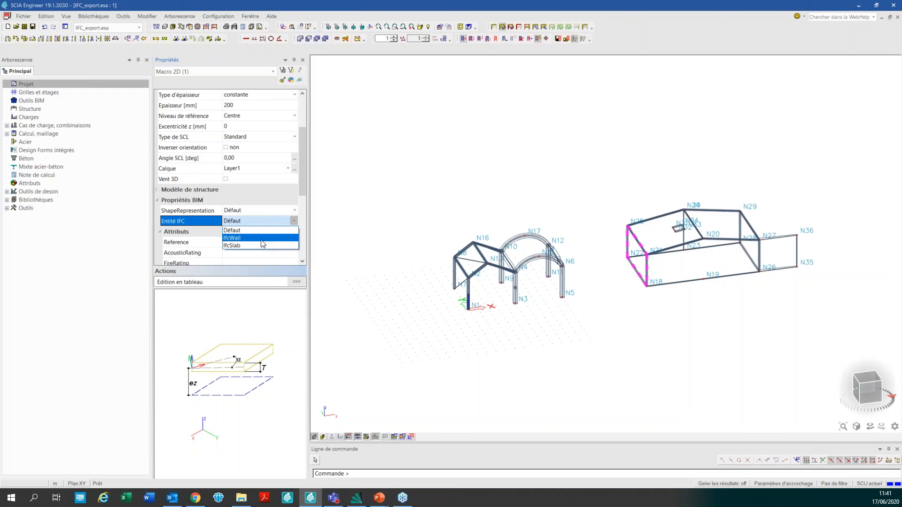
click(572, 144)
click(620, 134)
key(Escape)
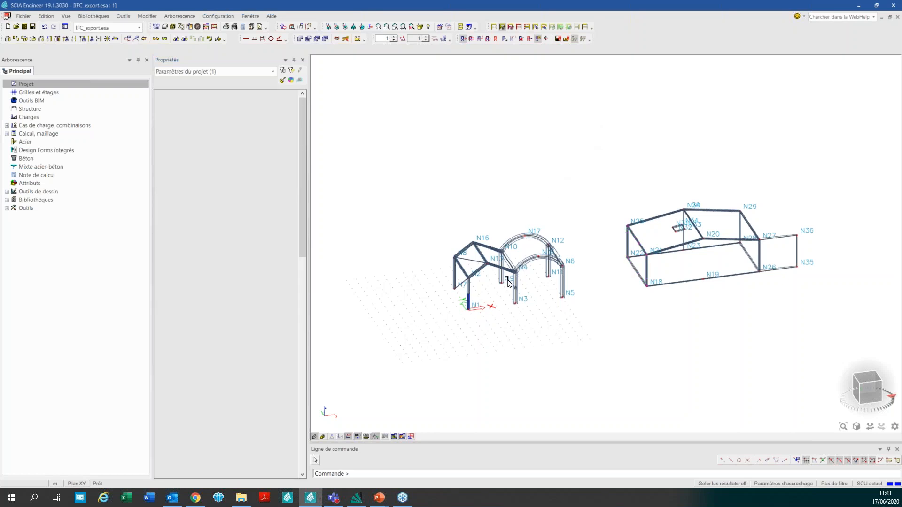
Set the IFC entity of the column at node N1 to IfcBeam and clear the selection
click(471, 288)
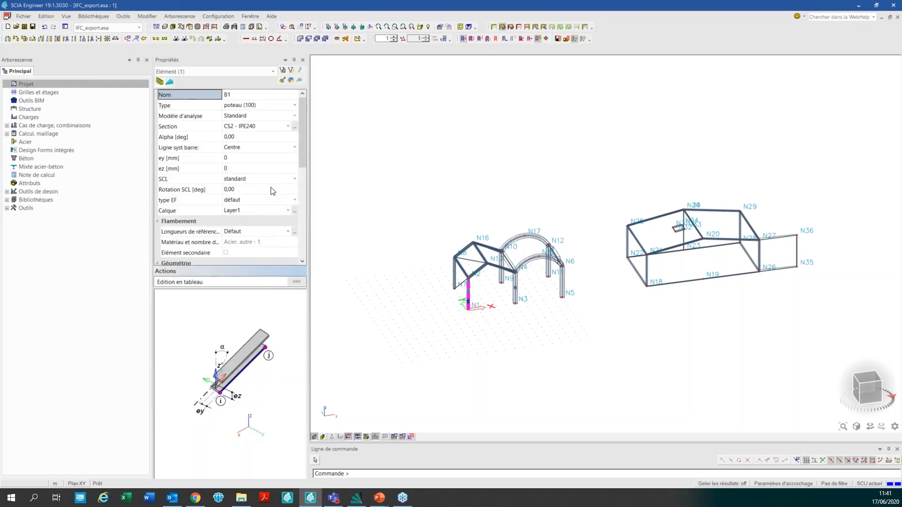
scroll(256, 209, down, 6)
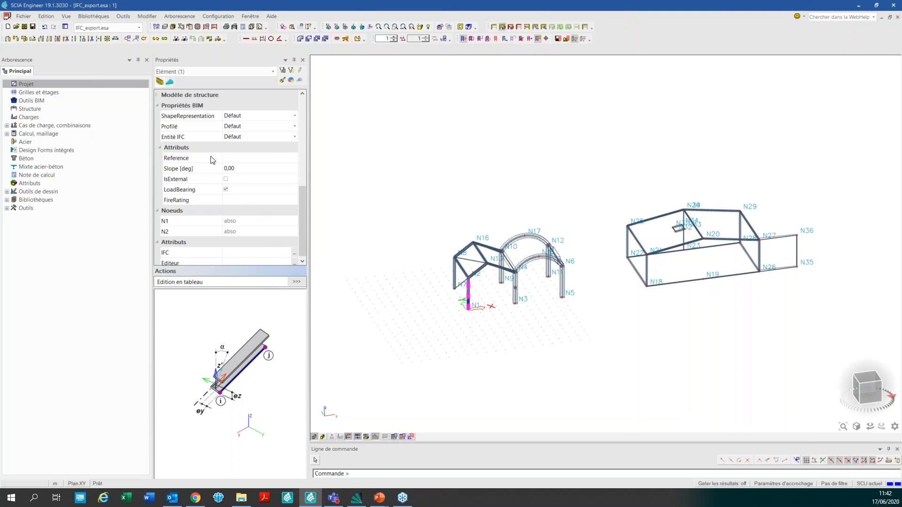
click(244, 138)
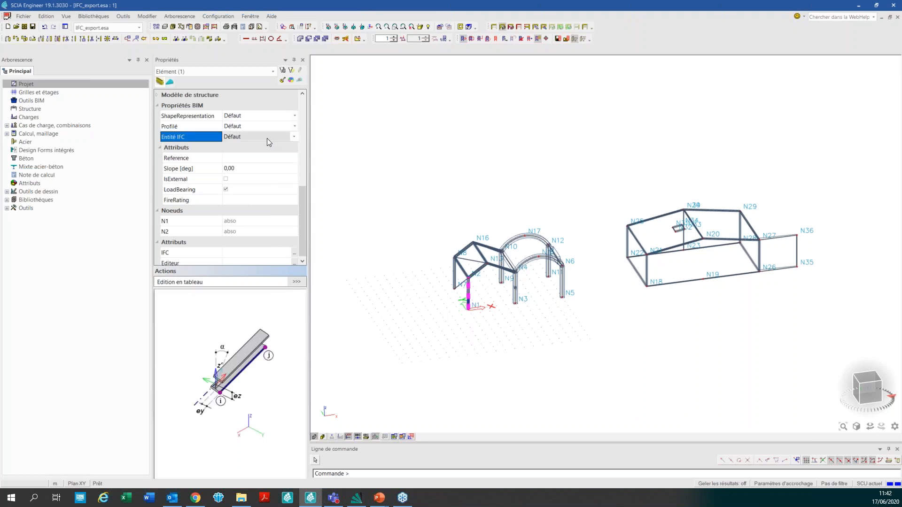
click(256, 135)
click(240, 151)
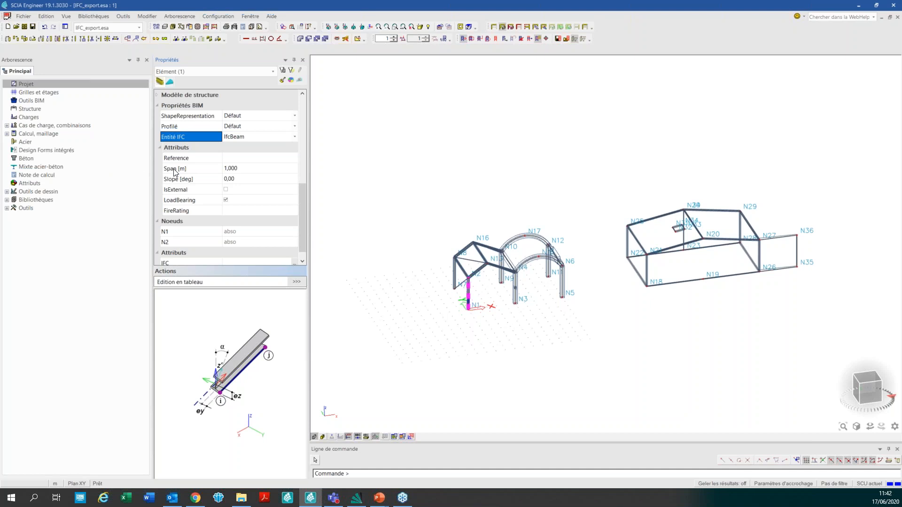
click(417, 155)
key(Escape)
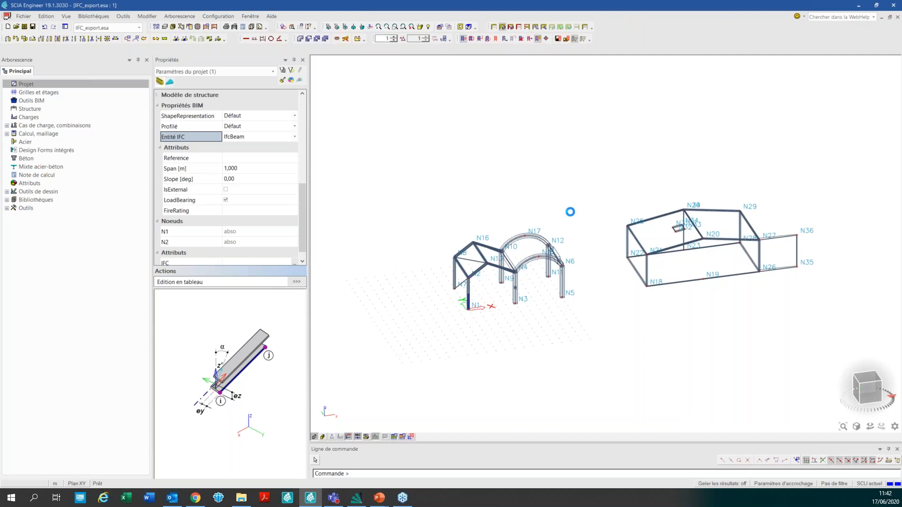
Try IfcSlab as the IFC entity of the wall panel between nodes N18 and N22, restoring Défaut and clearing the selection
click(632, 276)
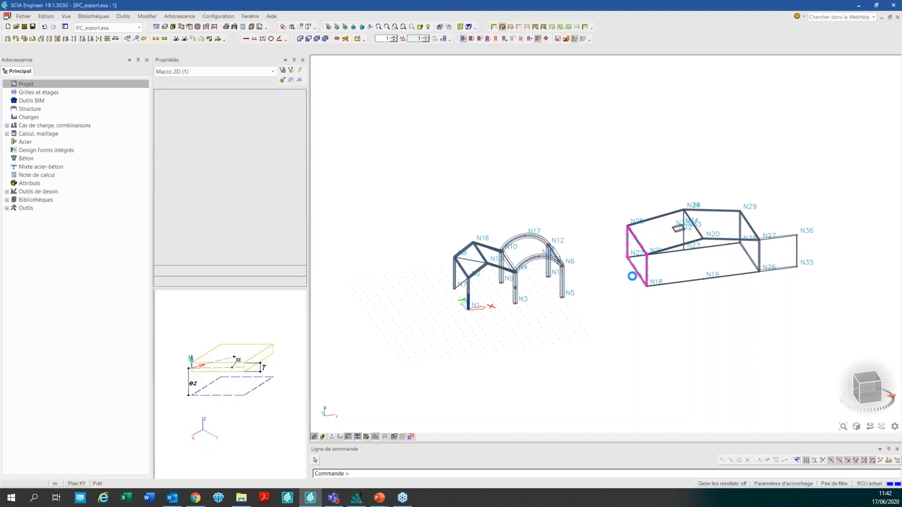
scroll(276, 190, down, 5)
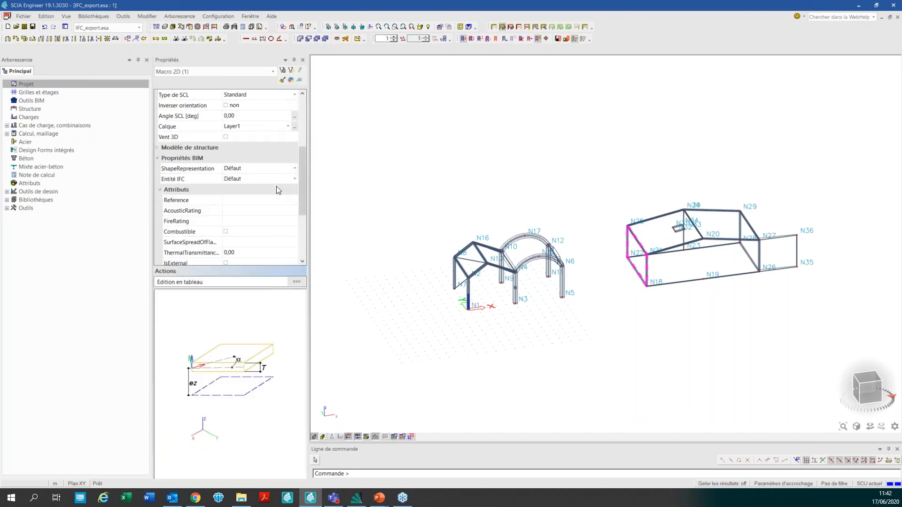
scroll(276, 188, down, 4)
scroll(276, 187, up, 2)
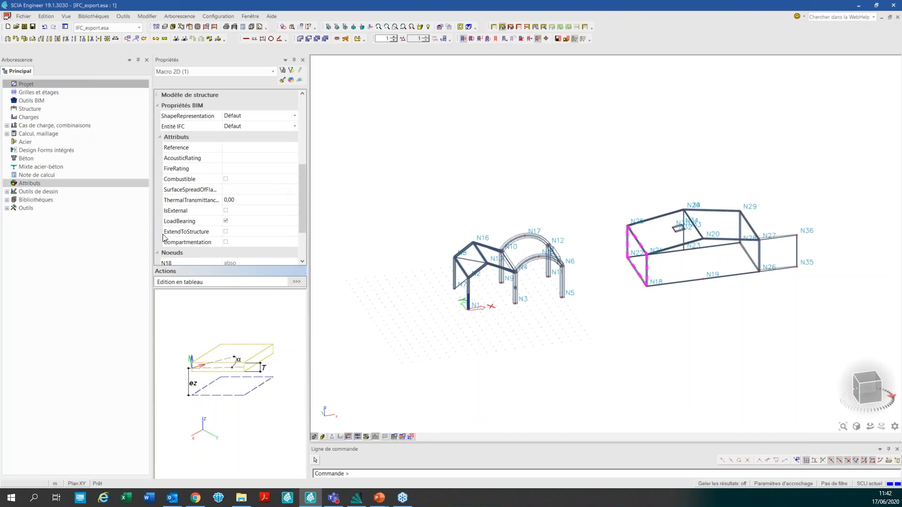
click(277, 127)
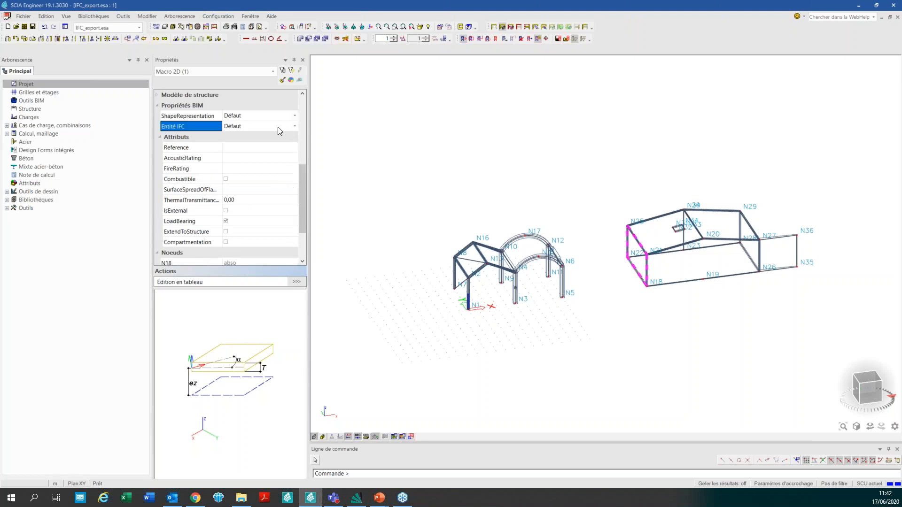
click(278, 127)
click(280, 123)
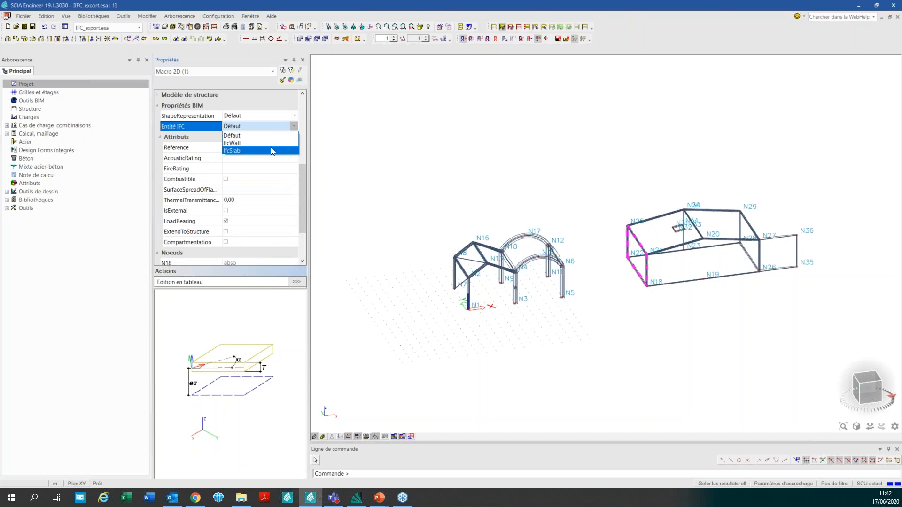
click(271, 149)
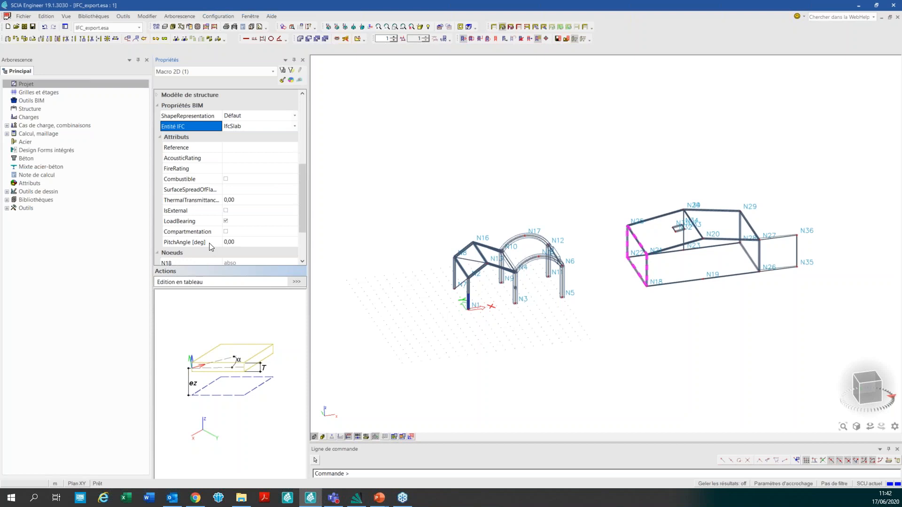
click(249, 130)
click(237, 136)
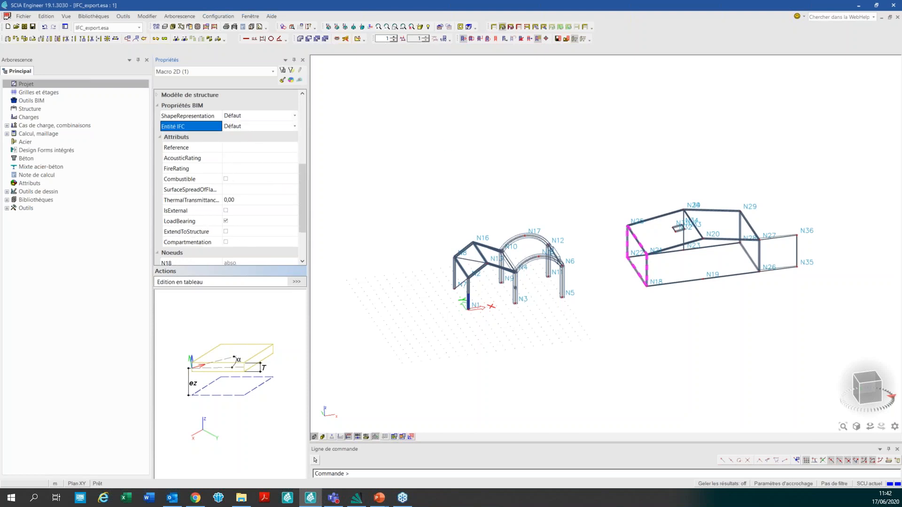
key(Escape)
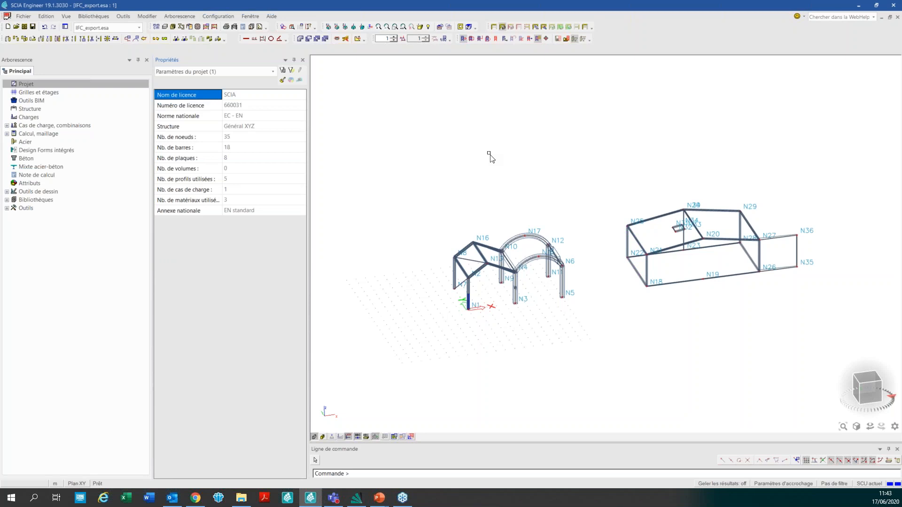
Display the members' attribute labels in the model and inspect the parameters of the IFC attribute on the N1 column
click(394, 436)
mouse_move(441, 408)
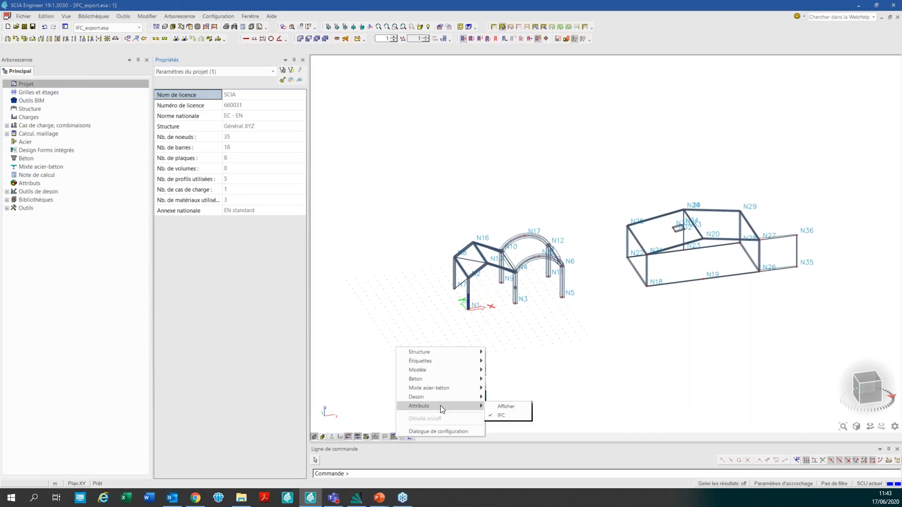
click(506, 406)
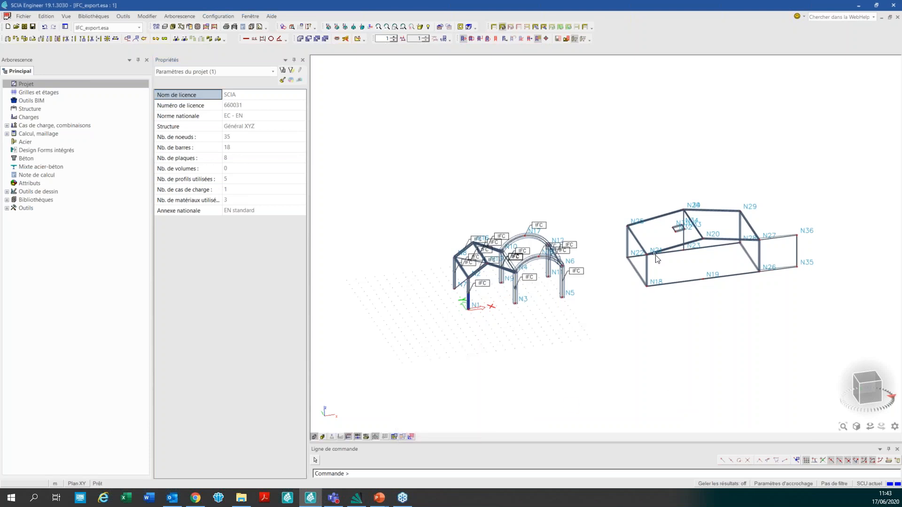
scroll(548, 230, up, 3)
scroll(549, 223, down, 2)
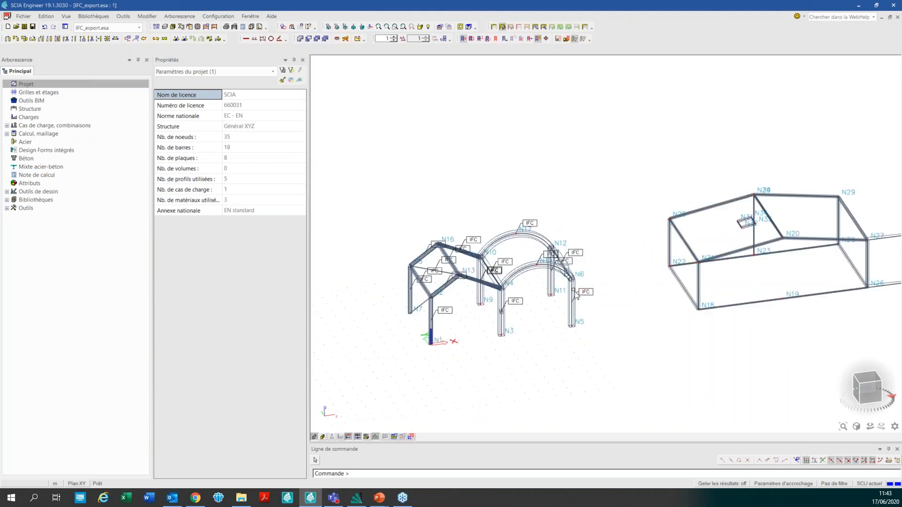
click(449, 316)
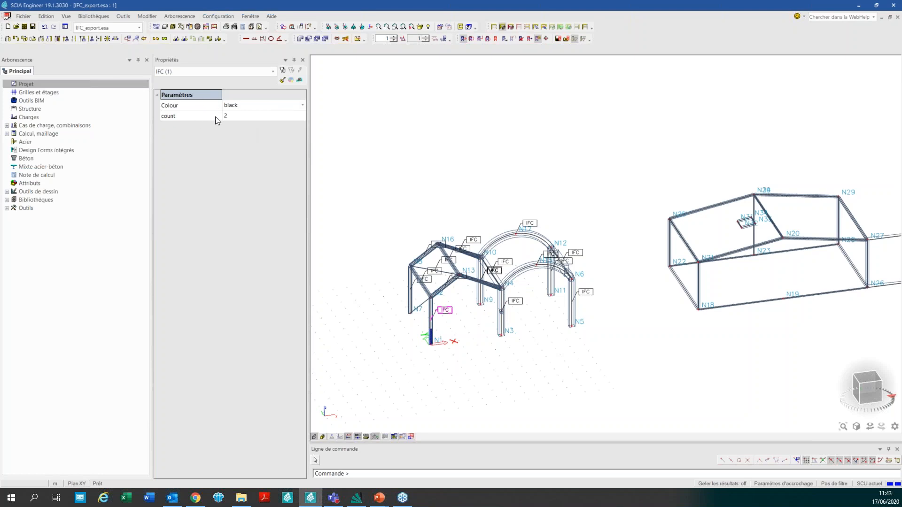
click(474, 323)
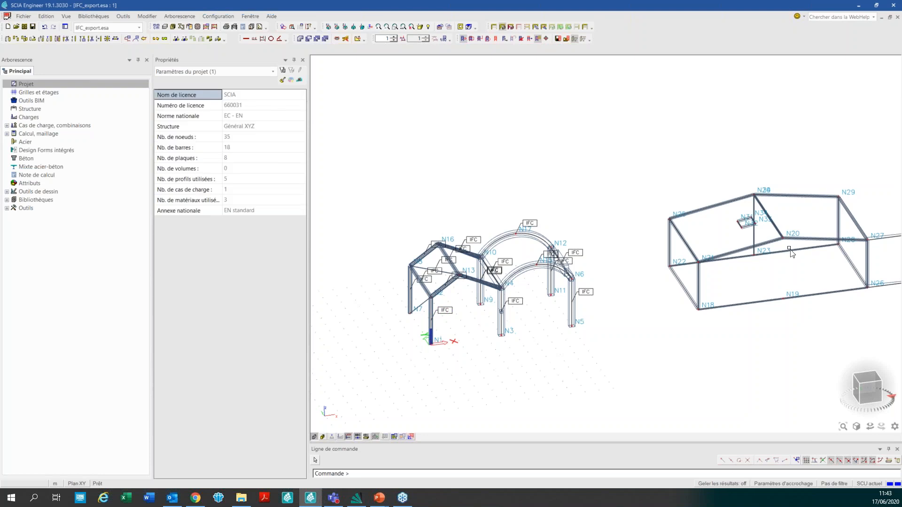
Switch to FZKViewer, start opening a file and browse to the folder Documents > Support > Webinaire > 08 IFC
click(359, 502)
click(7, 16)
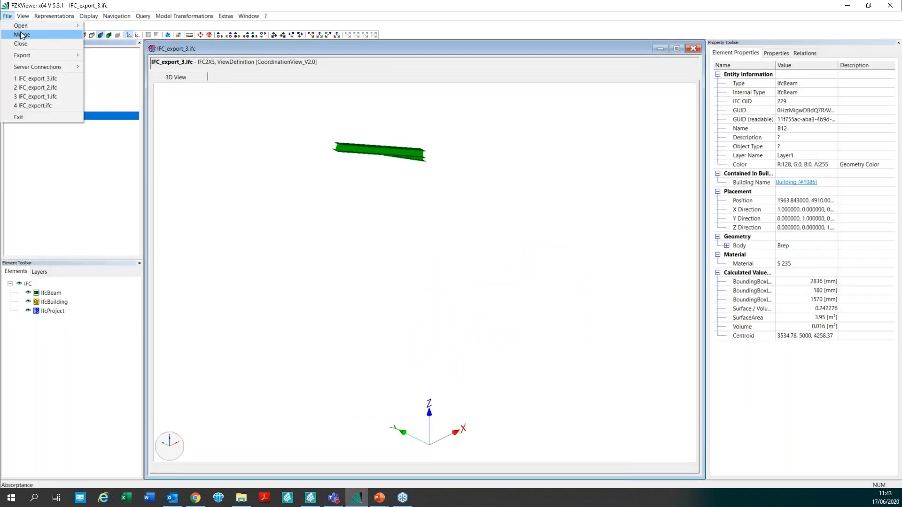
click(112, 35)
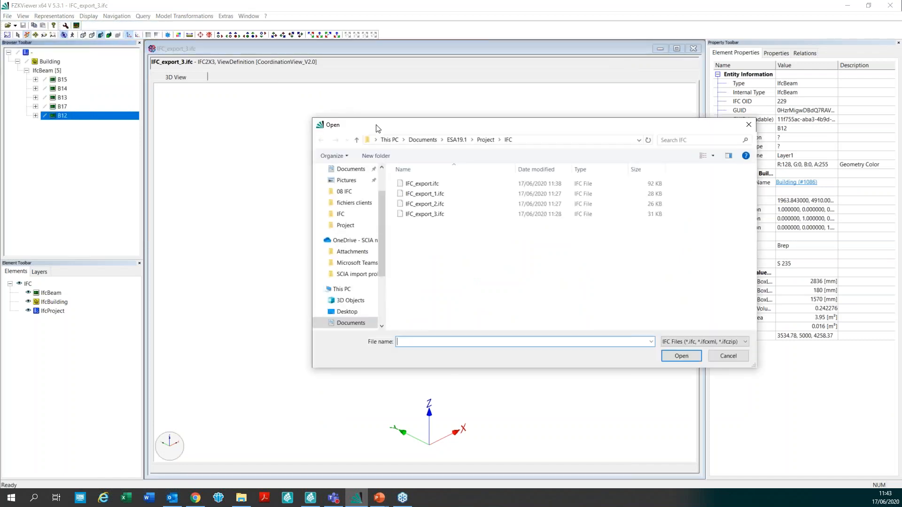
click(430, 141)
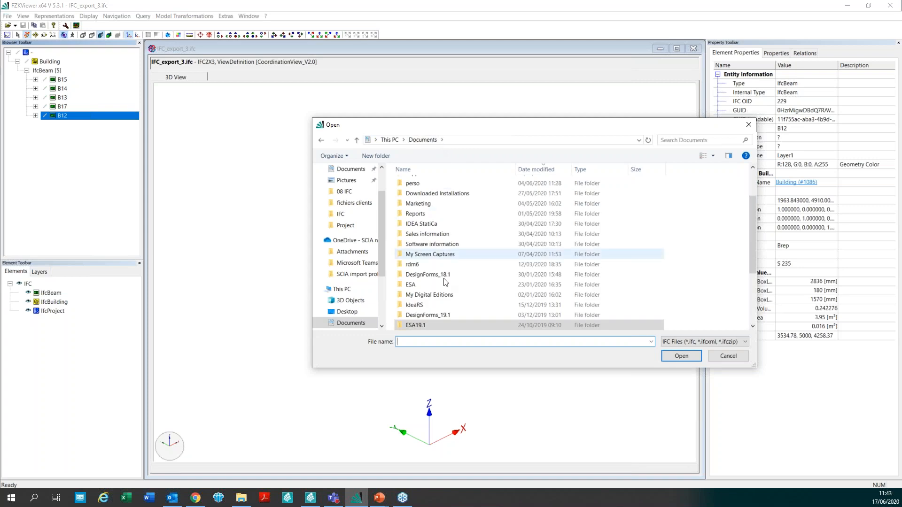
scroll(436, 221, up, 3)
scroll(423, 211, up, 2)
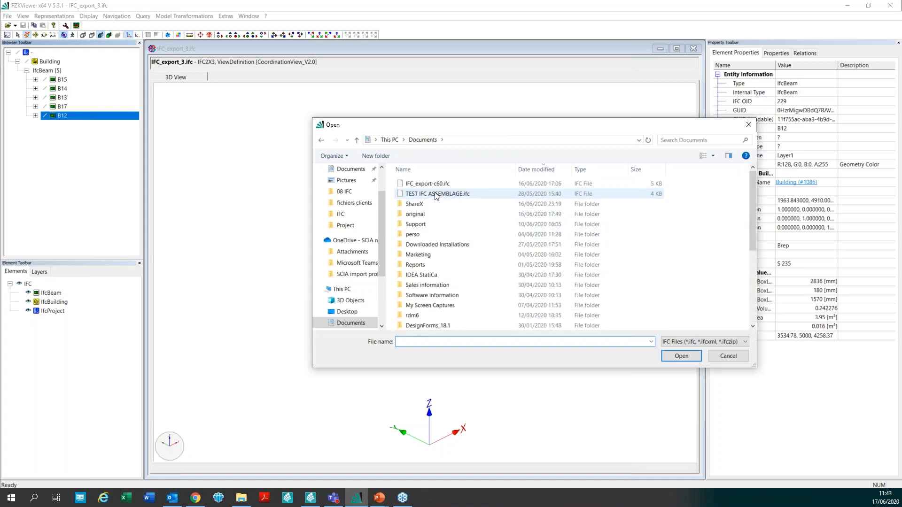
scroll(423, 235, down, 5)
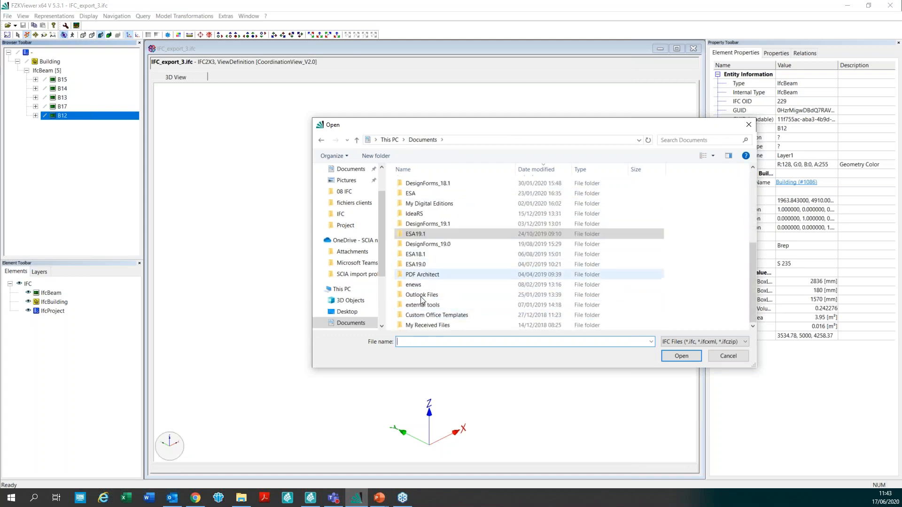
scroll(428, 253, up, 5)
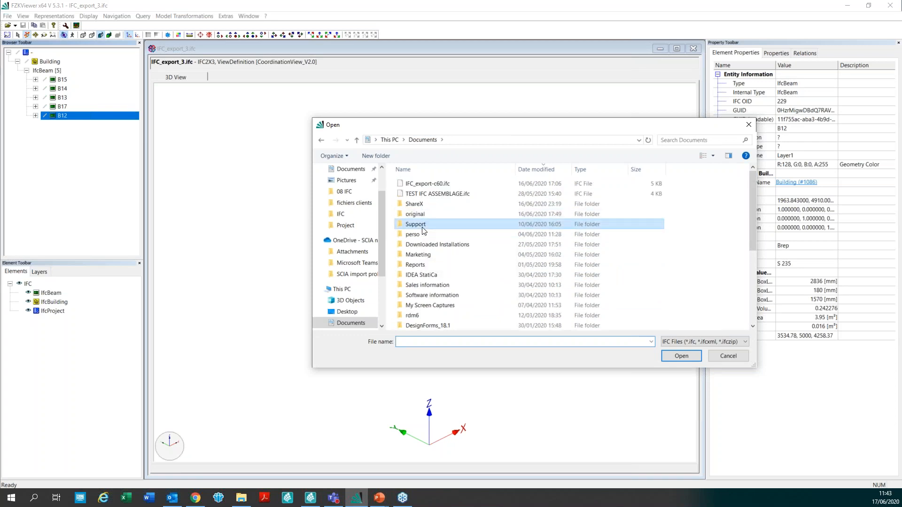
double_click(424, 228)
scroll(418, 282, down, 3)
double_click(415, 316)
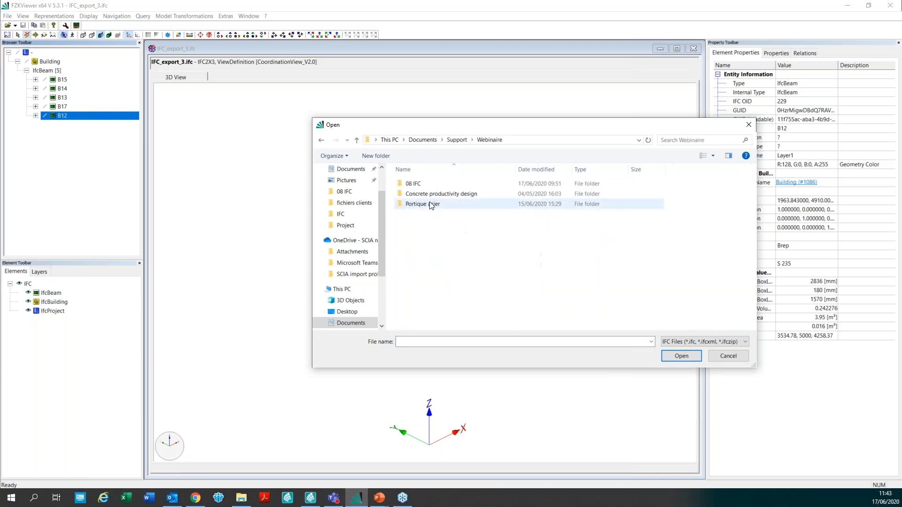
double_click(415, 184)
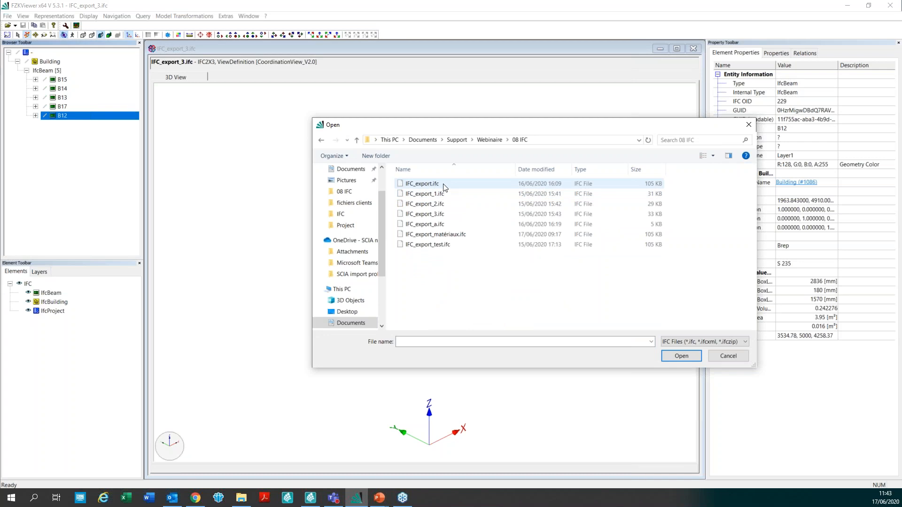
Open IFC_export.ifc from the 08 IFC folder, accepting the Local CRS spatial reference system
click(444, 186)
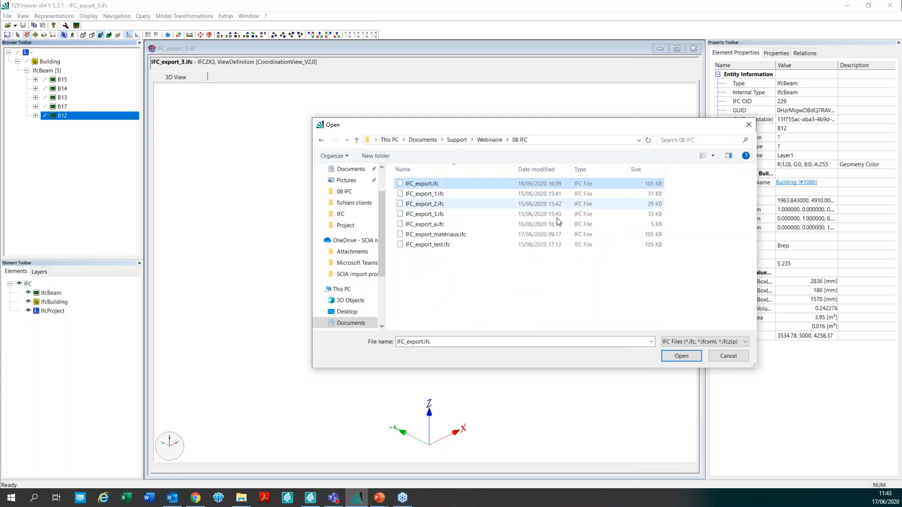
click(680, 356)
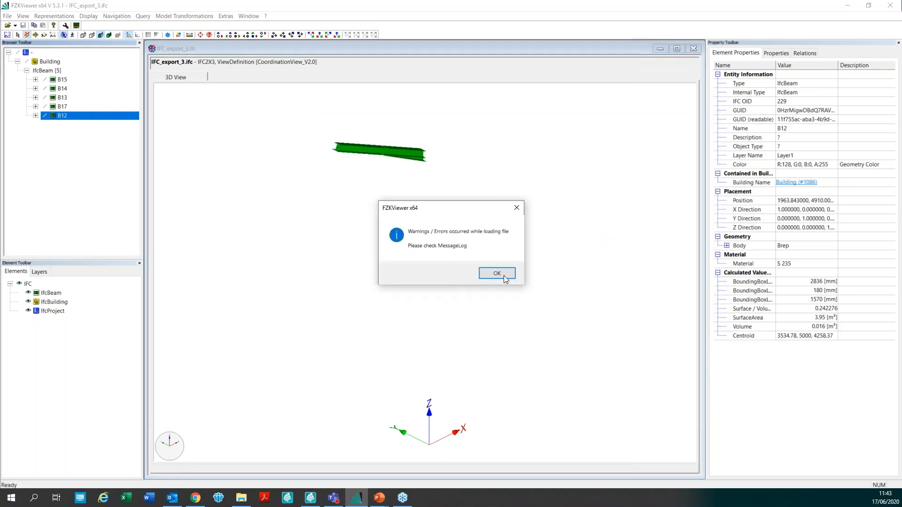
click(505, 278)
click(385, 290)
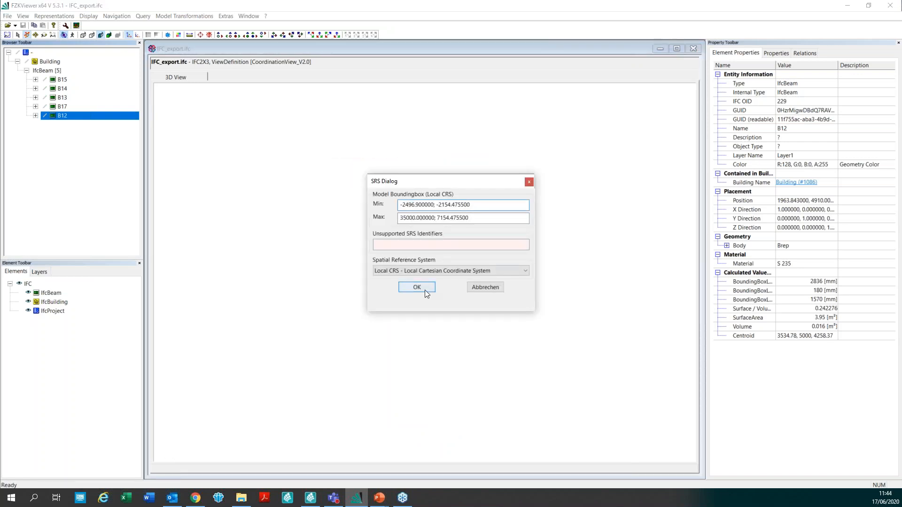
click(424, 289)
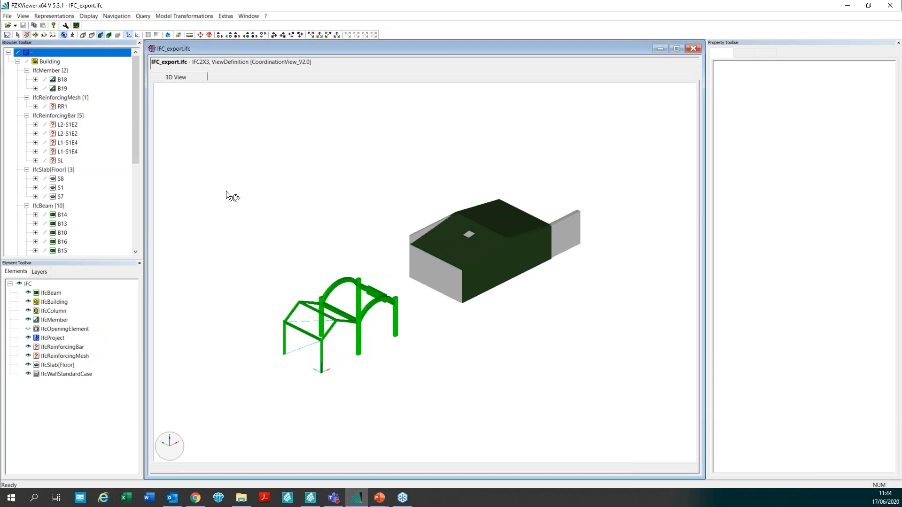
Select column B1 in the model structure and inspect its User defined and Pset_ColumnCommon property sets
scroll(305, 244, down, 1)
scroll(66, 224, down, 6)
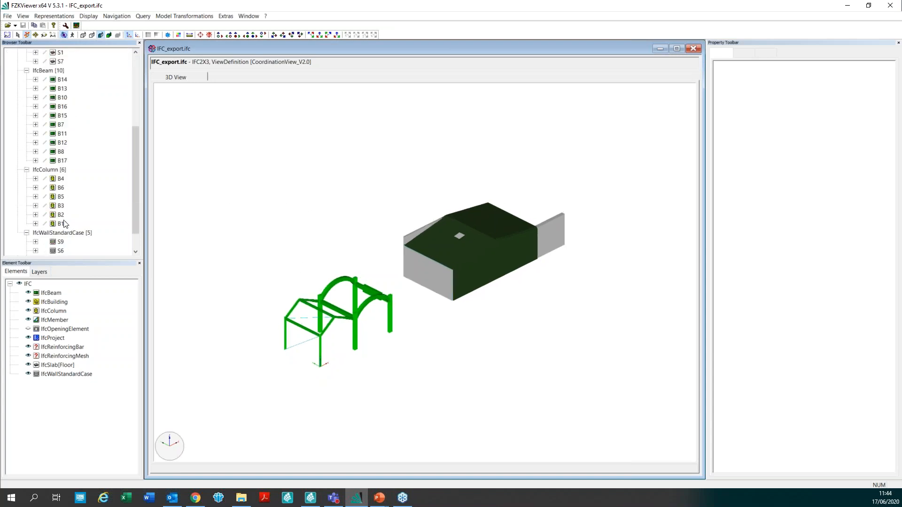
click(58, 196)
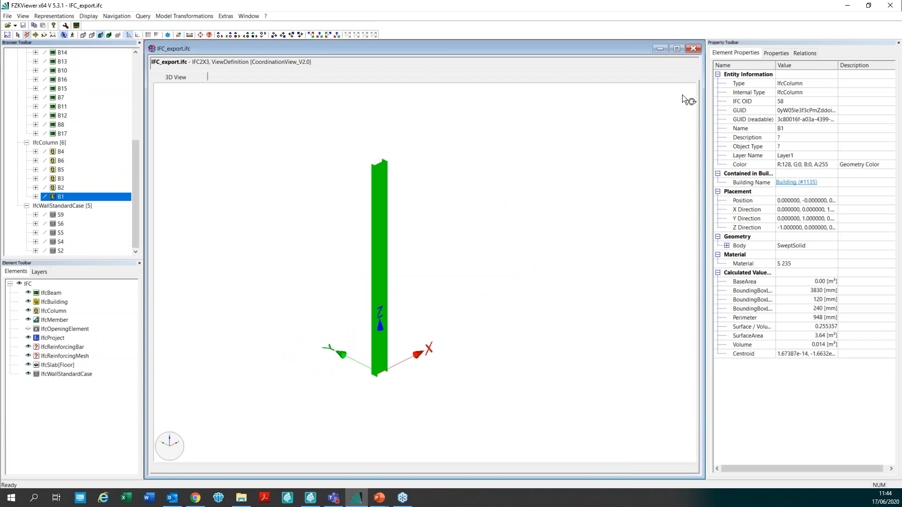
click(778, 53)
click(728, 83)
click(727, 109)
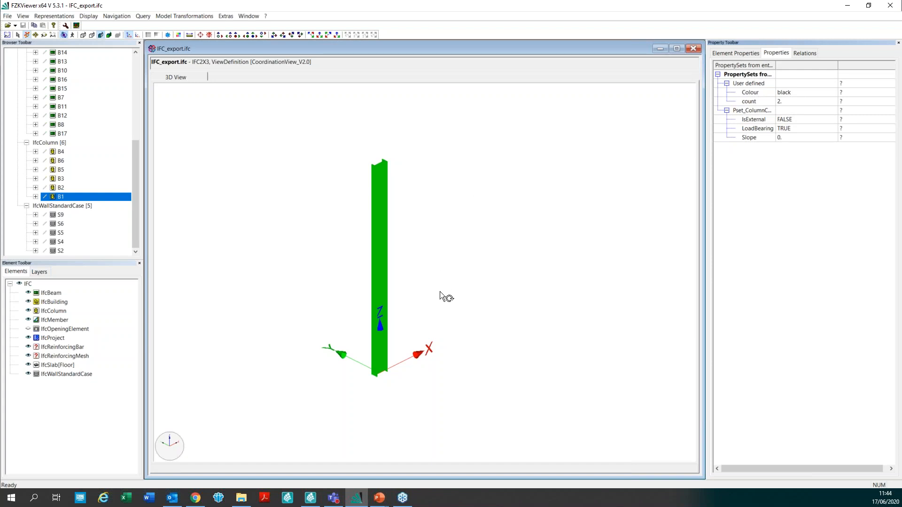
Switch to SCIA Engineer and set the N1 column's Reference attribute to Ref. 3 and its FireRating to F60
click(310, 498)
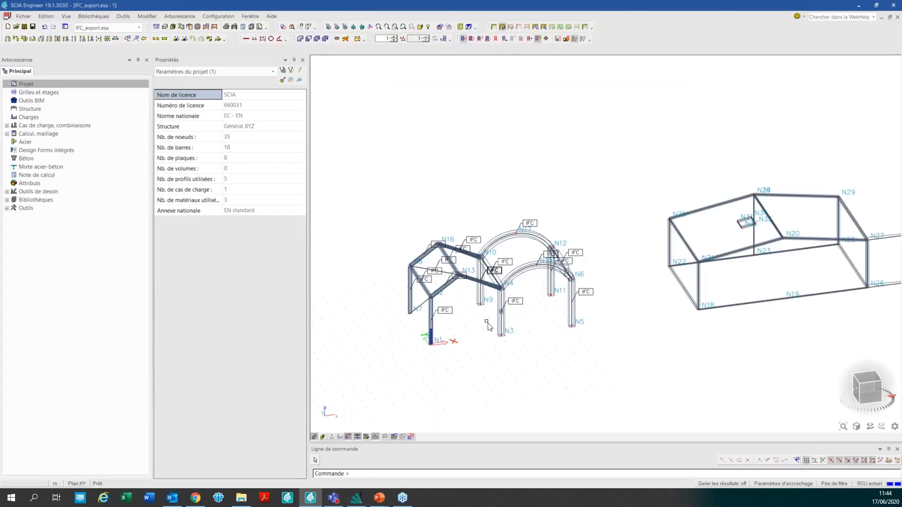
click(430, 321)
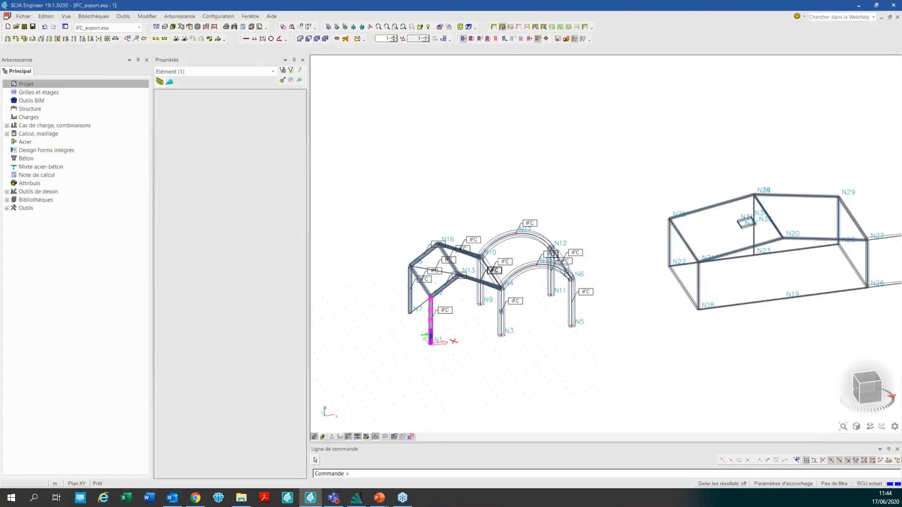
scroll(260, 180, down, 3)
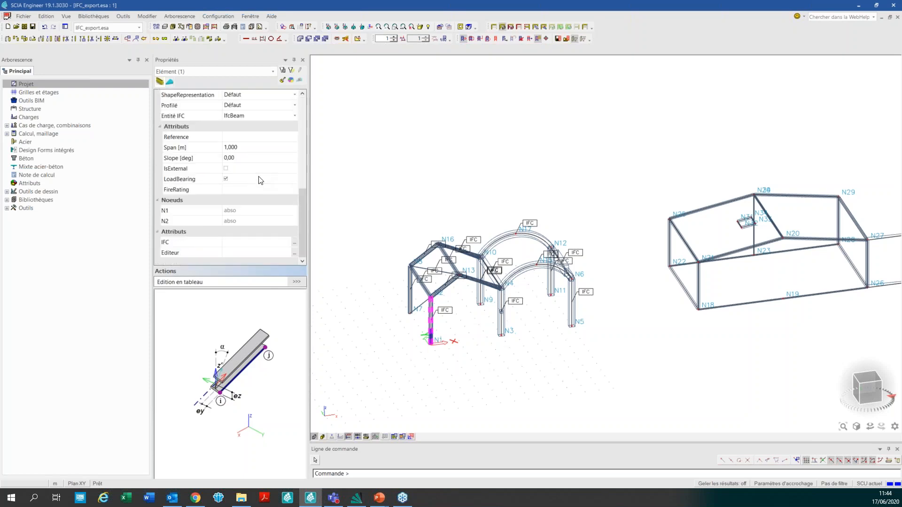
click(219, 137)
click(234, 136)
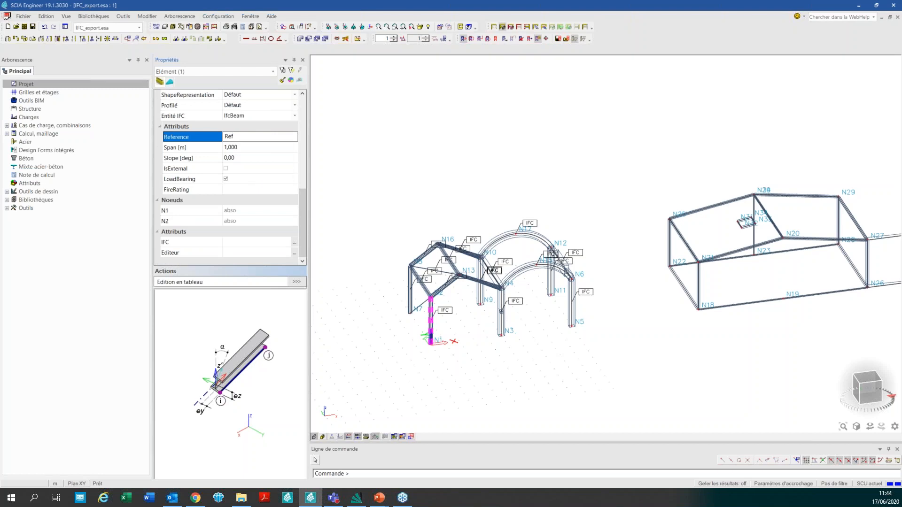
click(271, 189)
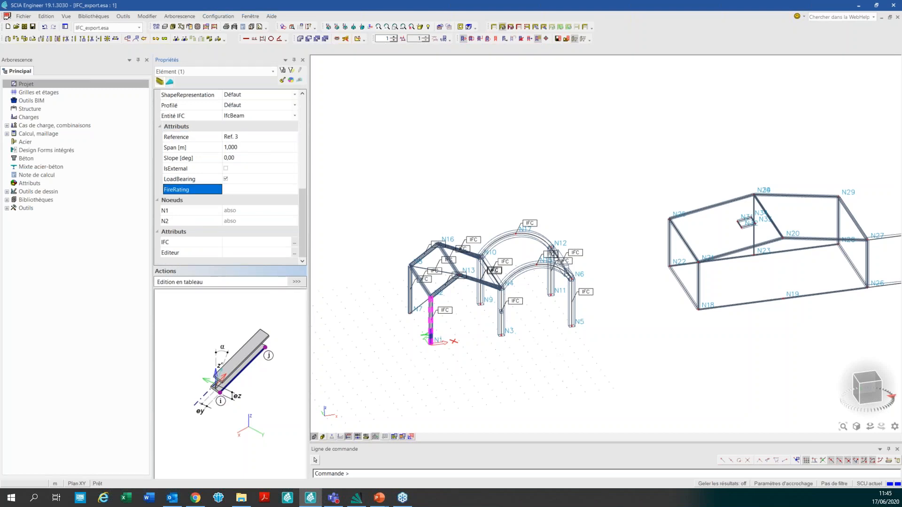
click(272, 189)
key(Return)
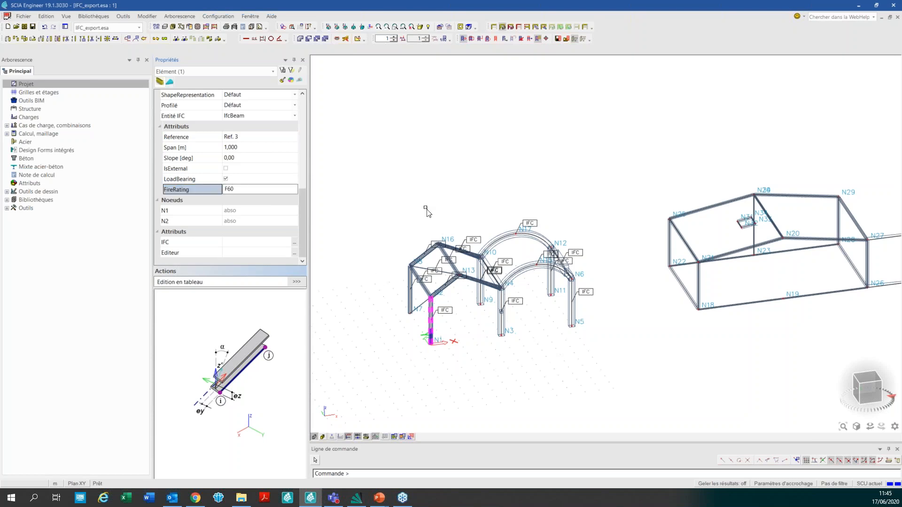
Export the model to an IFC 2x3 file with Coordination View, mm units and SweptSolid geometry
click(23, 16)
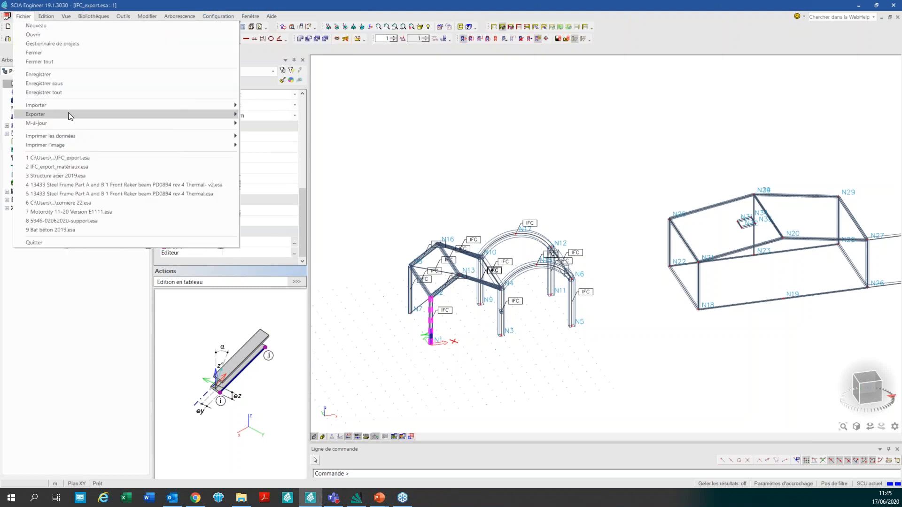
mouse_move(69, 113)
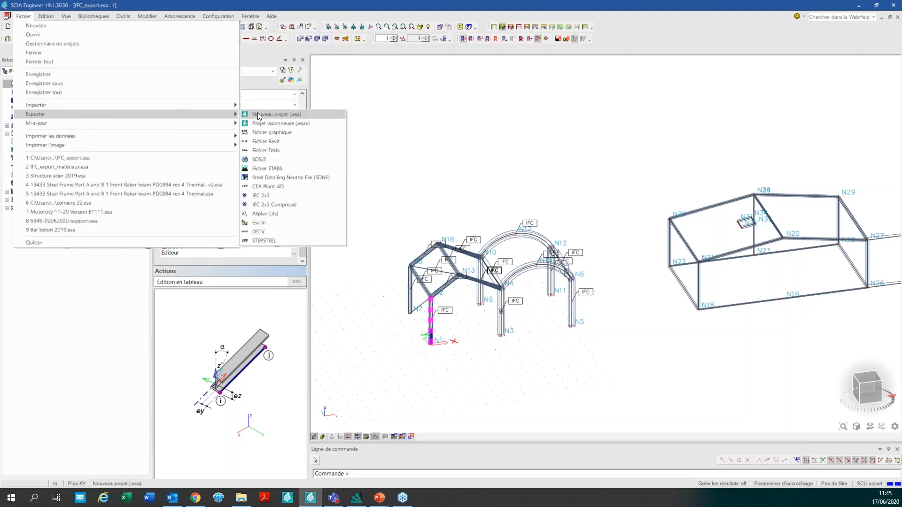
click(280, 196)
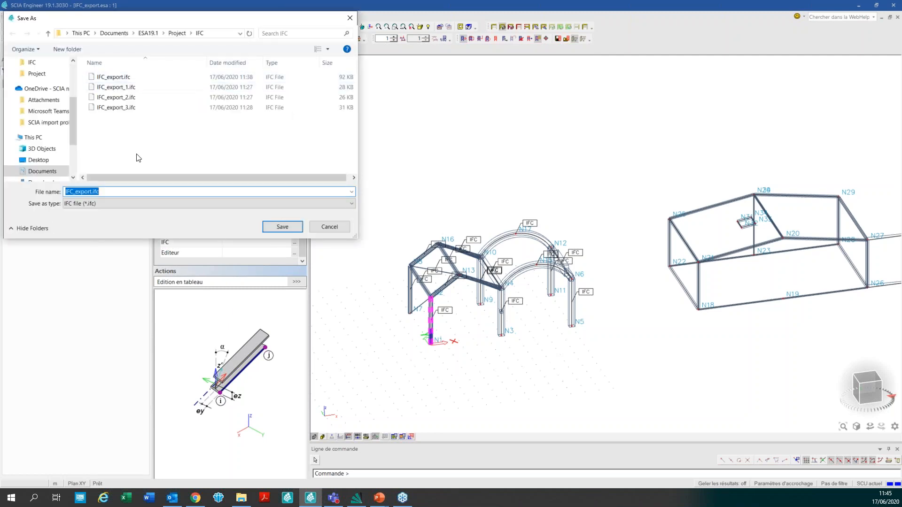
click(97, 191)
key(Return)
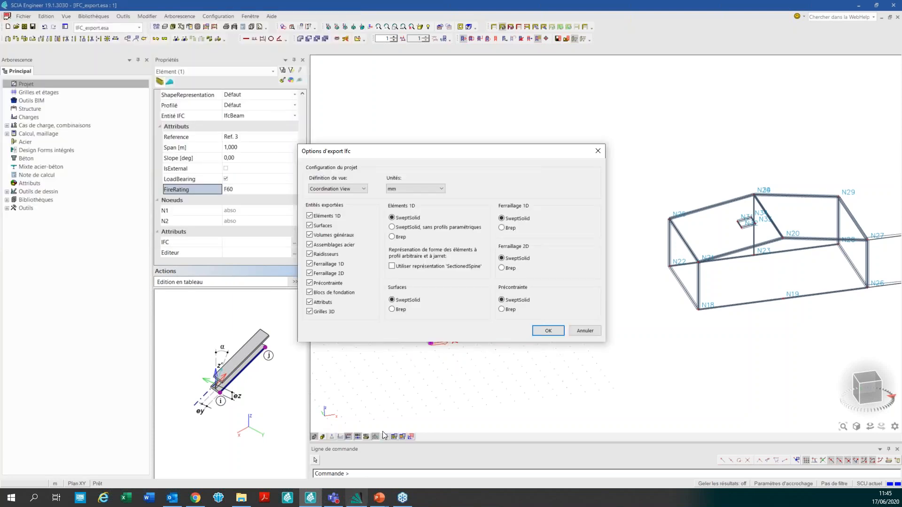
click(548, 331)
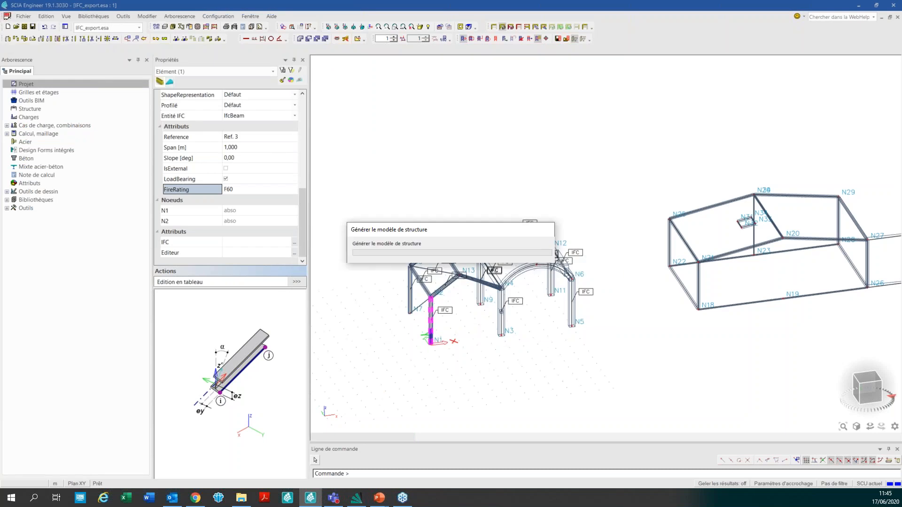
click(512, 316)
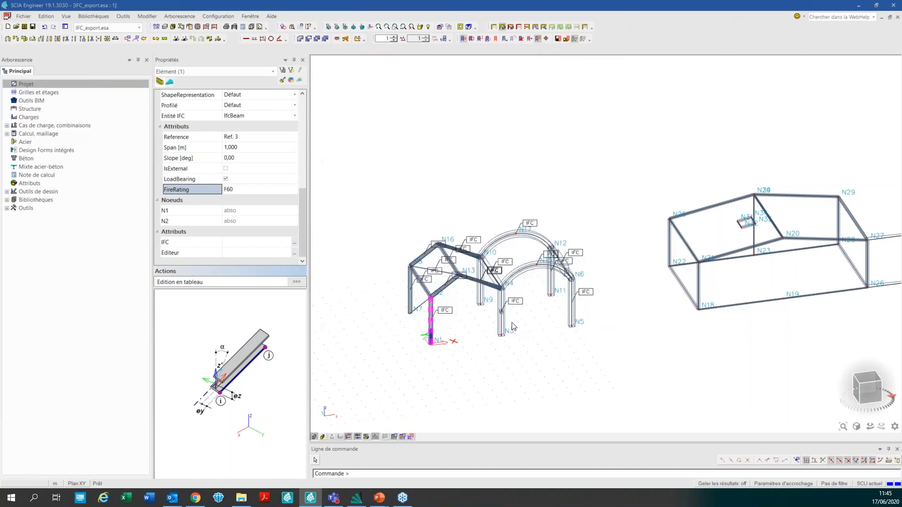
Switch to FZKViewer and open IFC_export_a.ifc from the 08 IFC folder, accepting the loading dialogs
click(356, 498)
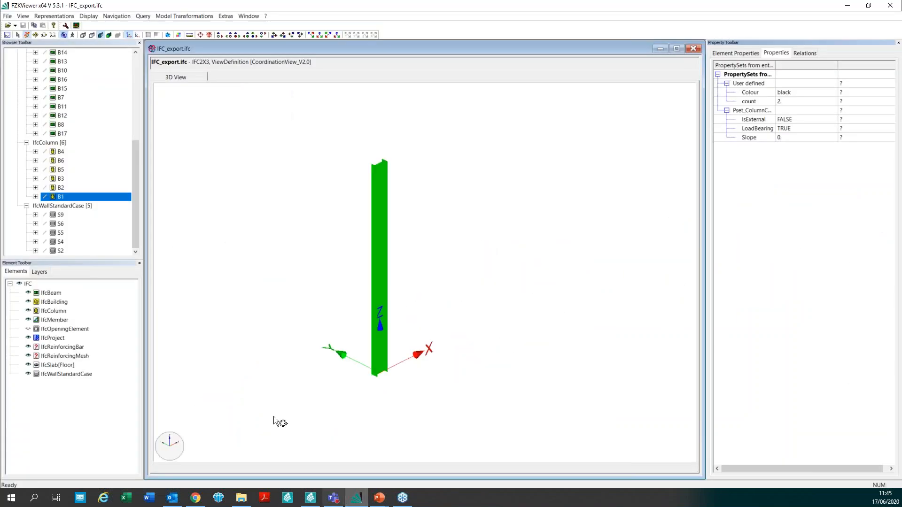
click(8, 16)
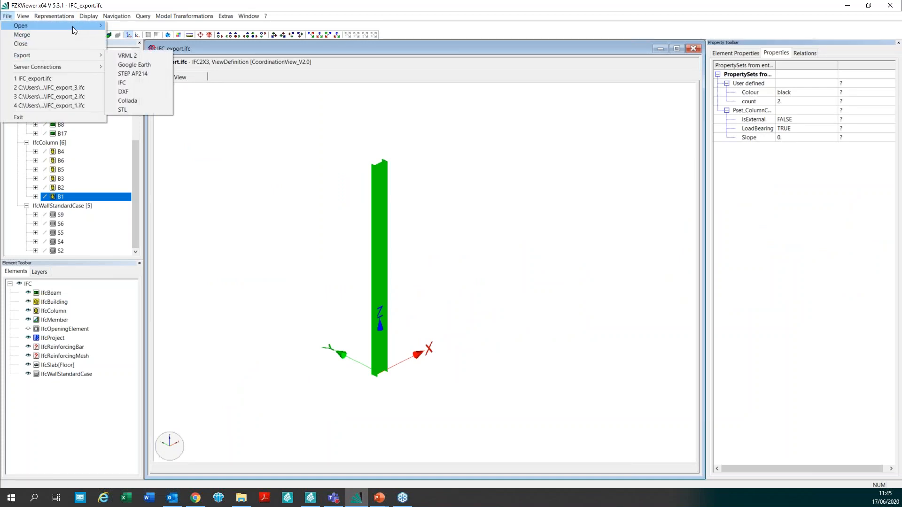
mouse_move(91, 26)
click(123, 35)
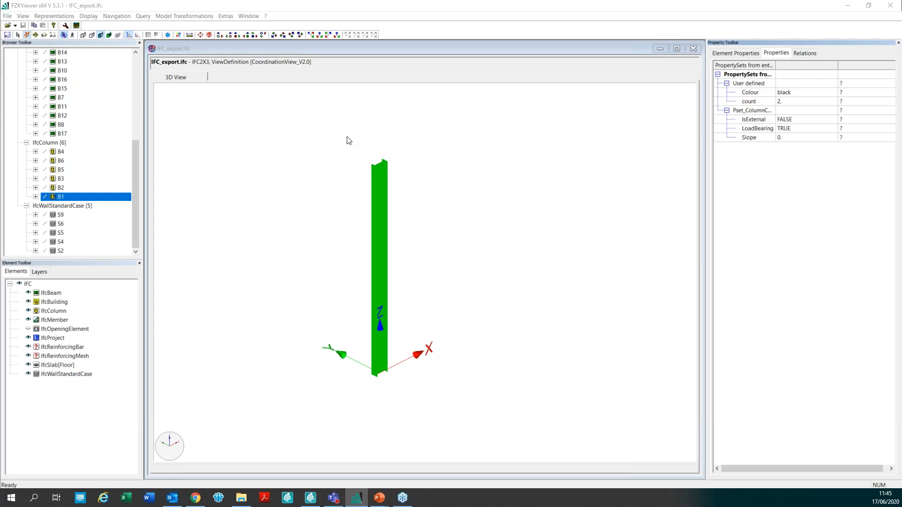
click(423, 224)
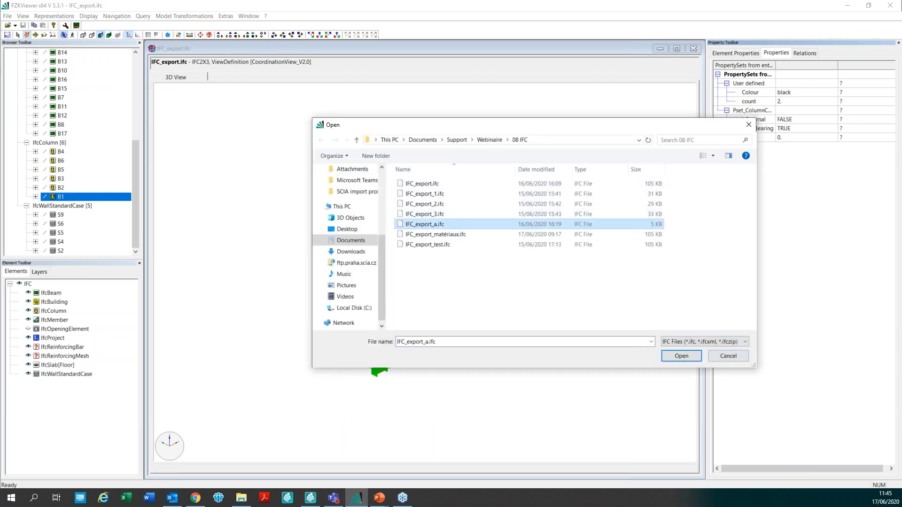
click(694, 357)
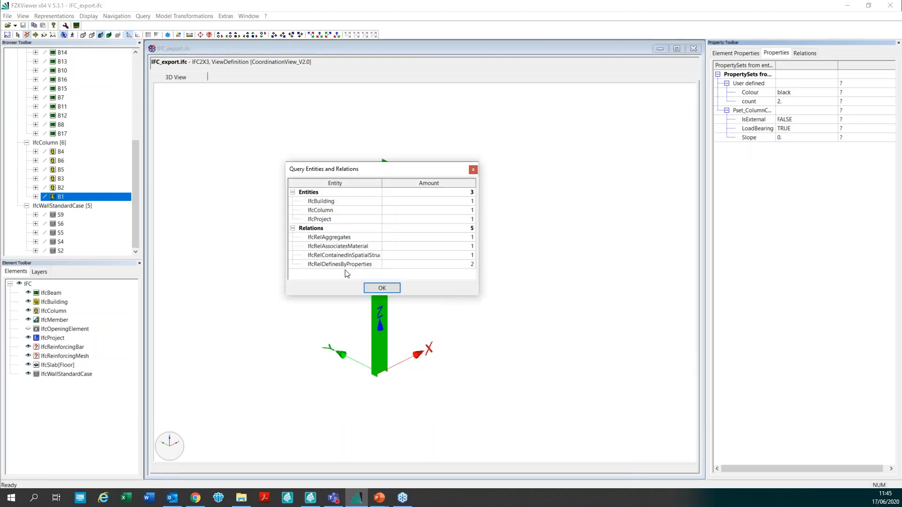
click(379, 287)
click(412, 286)
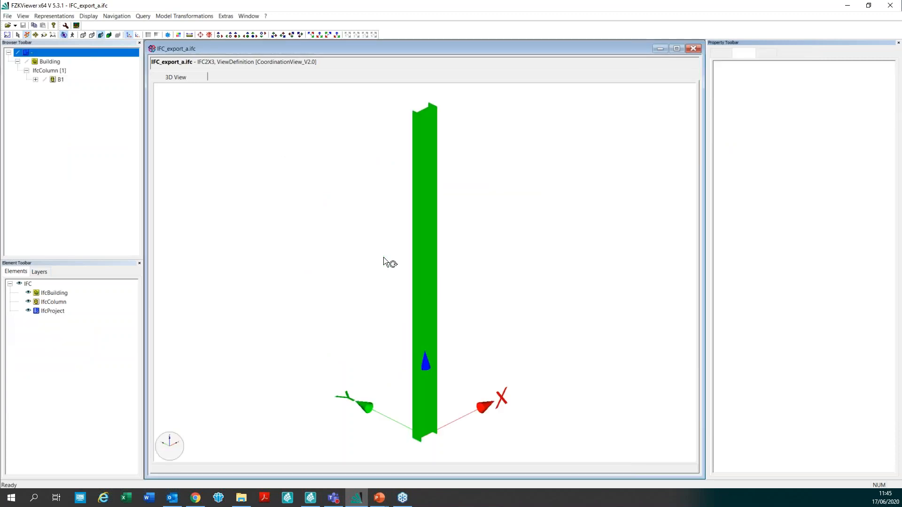
Select column B1 and inspect the attributes in its Pset_ColumnCommon property set
click(69, 81)
click(749, 92)
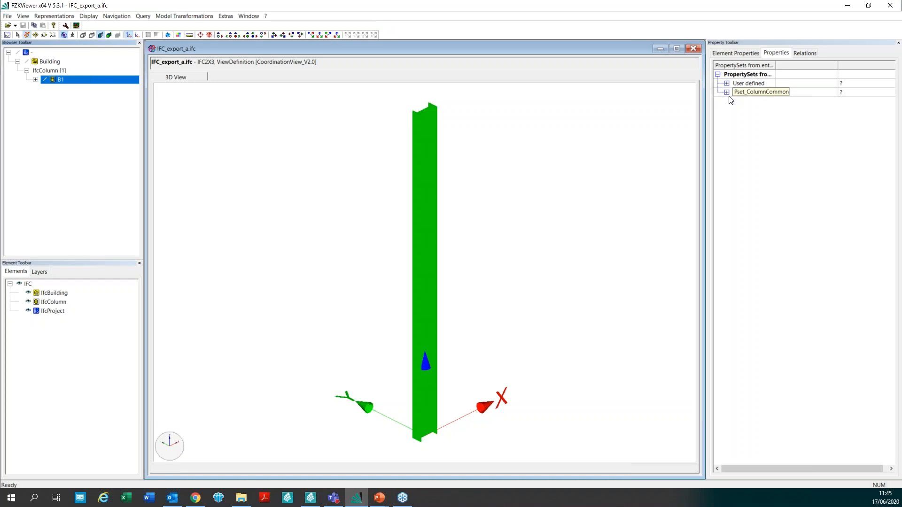
double_click(749, 92)
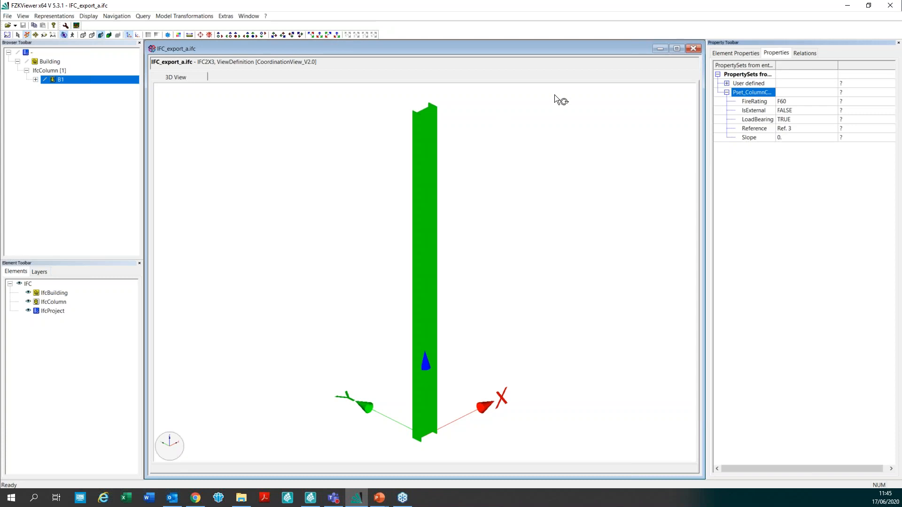
Switch to the running PowerPoint slide show and advance to the Import slide on IFC import options
click(388, 501)
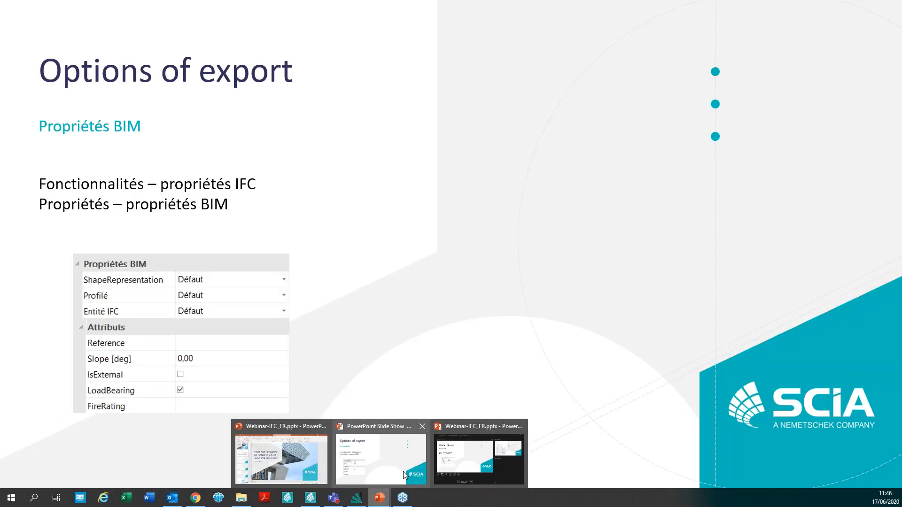
click(403, 471)
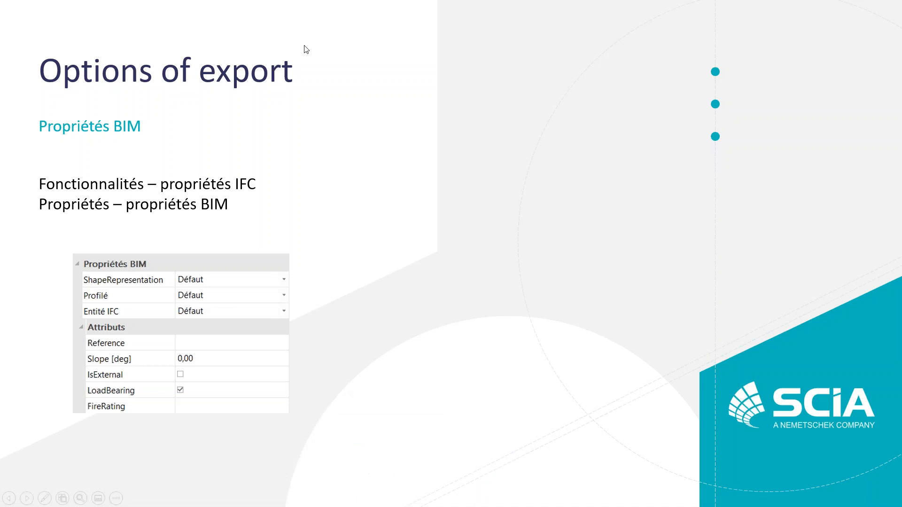
key(Right)
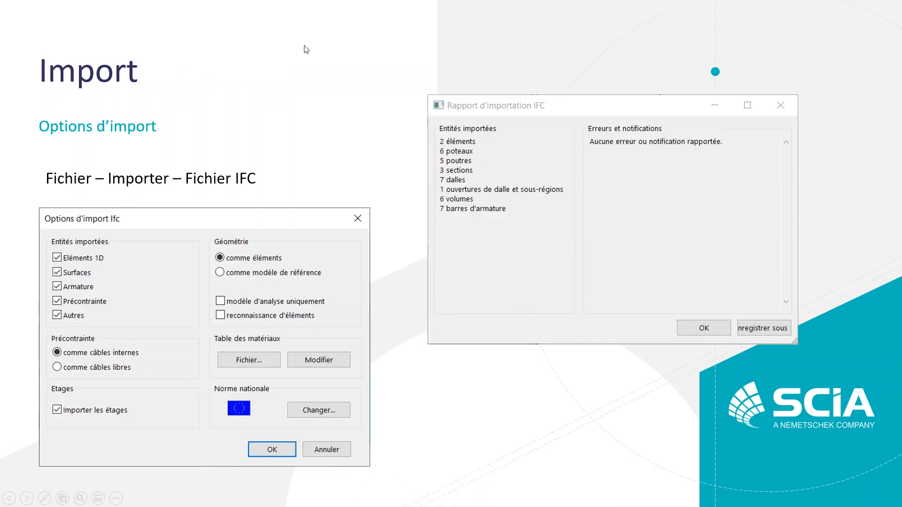